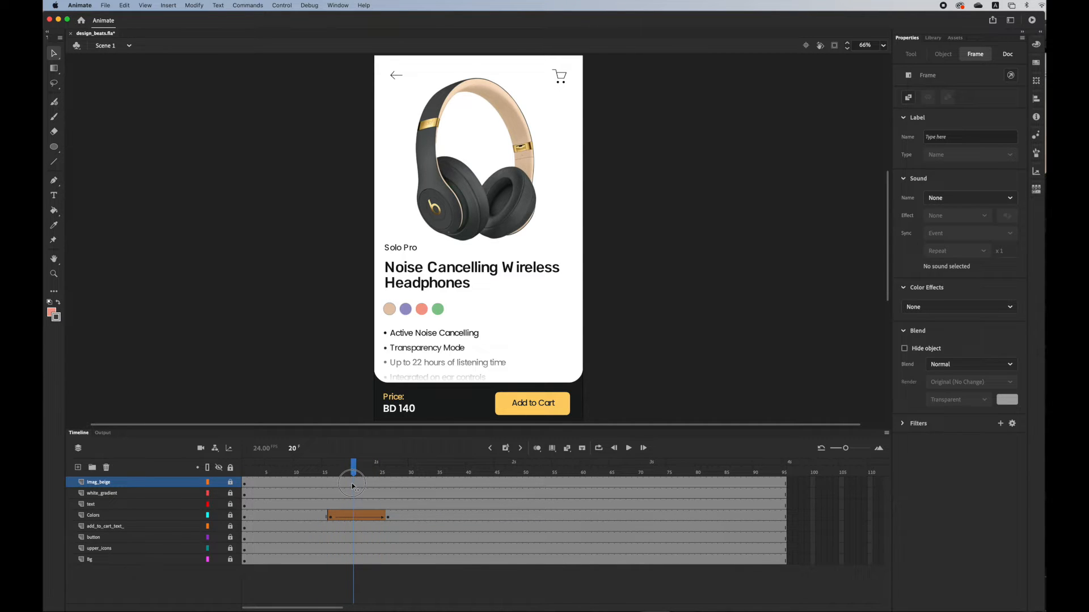
With the playhead at frame 19, add a new layer above the beige image layer and name it img_purple
left_click(350, 476)
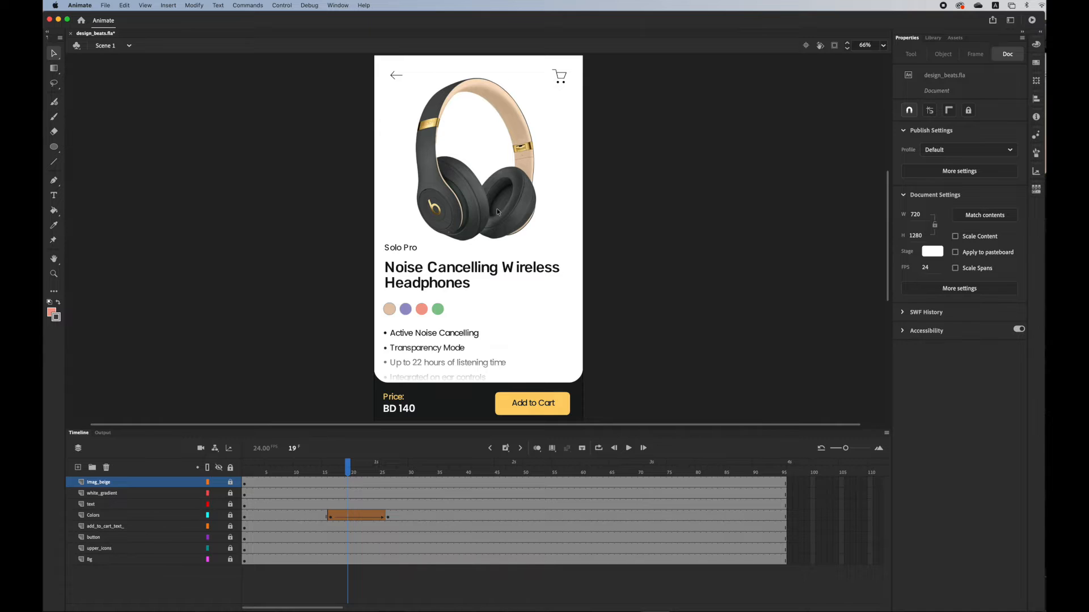
left_click_drag(346, 467, 350, 465)
left_click(350, 486)
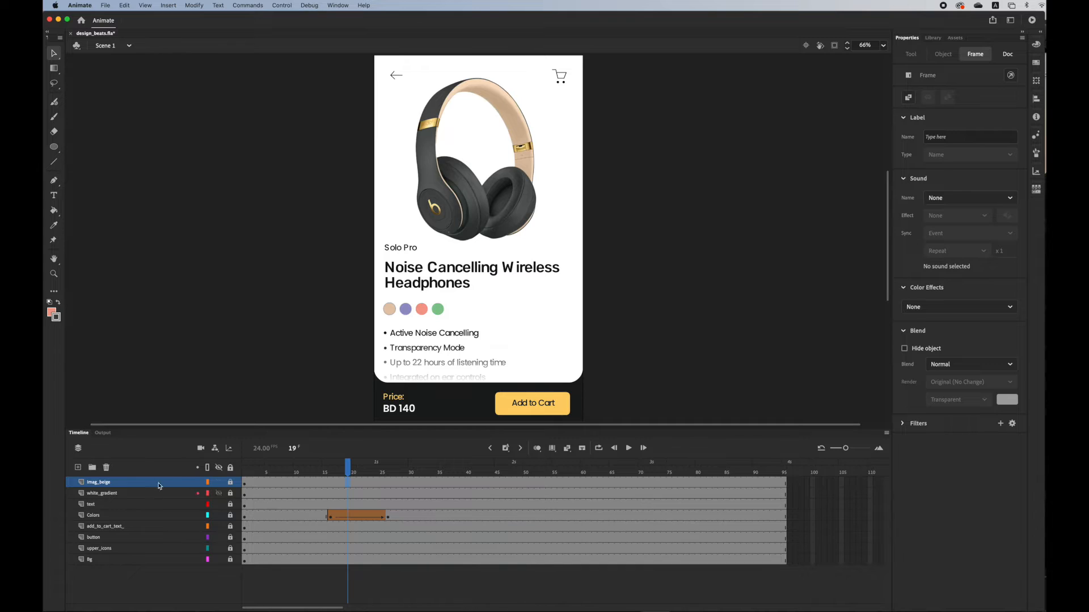
left_click(78, 468)
double_click(96, 483)
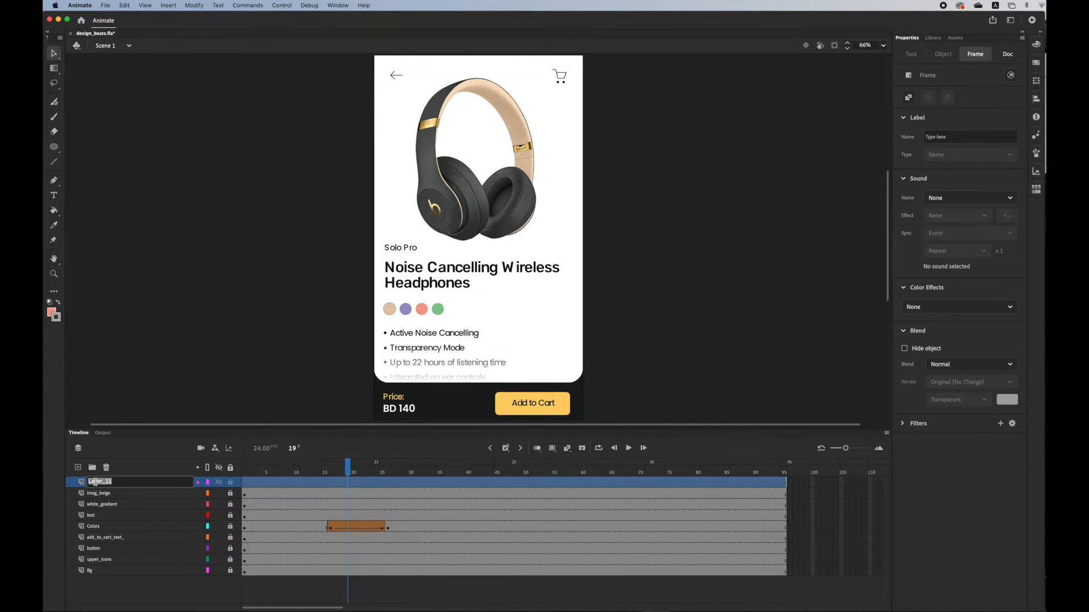
key("BackSpace")
type("img_purple")
key("Return")
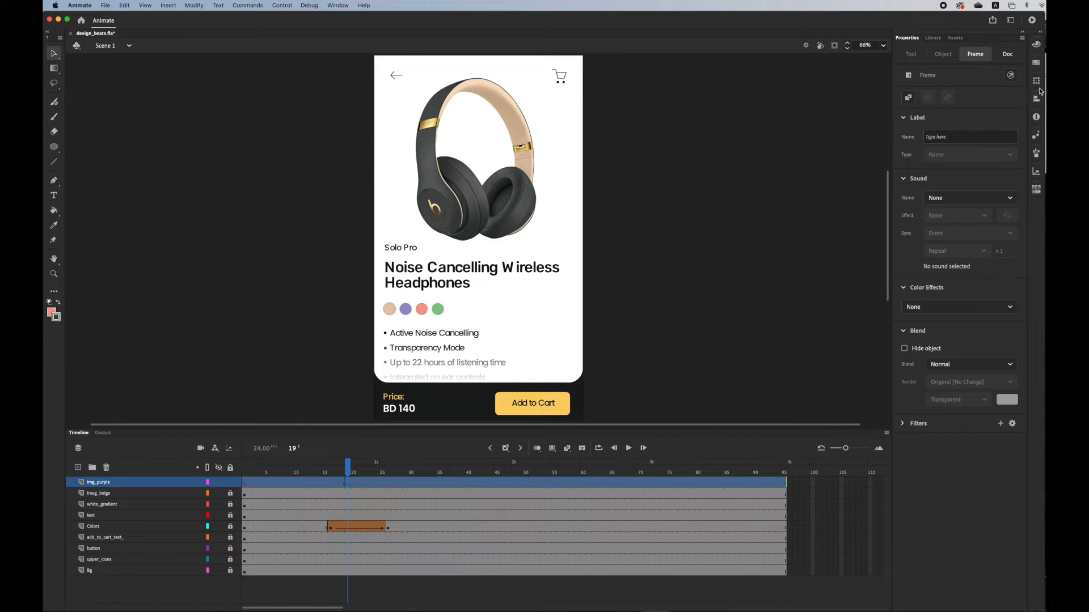
Place Beats - purple.png from the library at frame 19 of img_purple, aligned exactly over the beige headphones
left_click(933, 38)
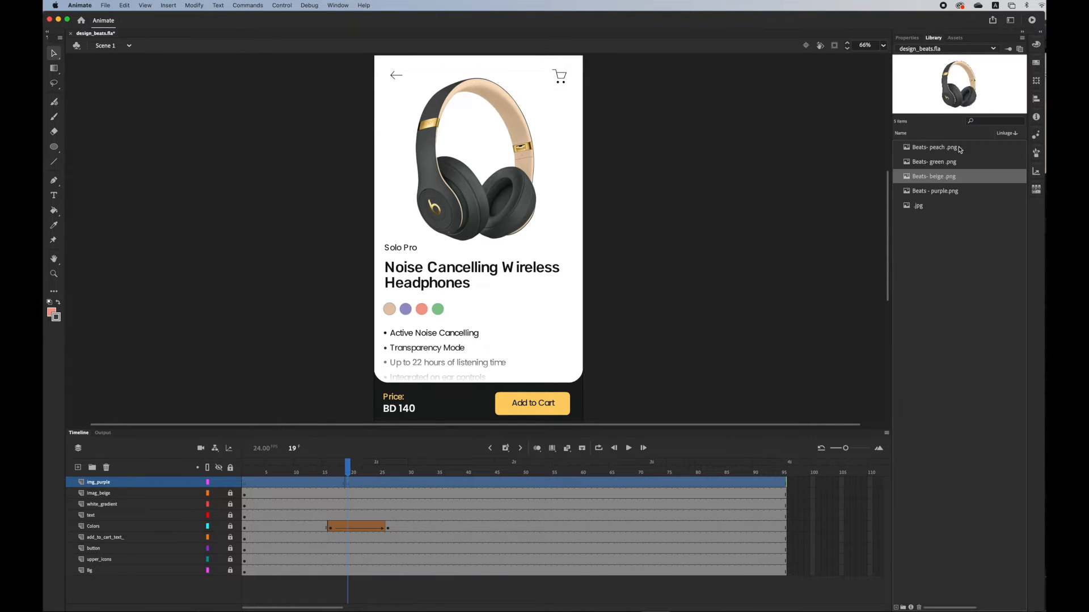
left_click_drag(942, 191, 474, 195)
left_click_drag(510, 229, 514, 197)
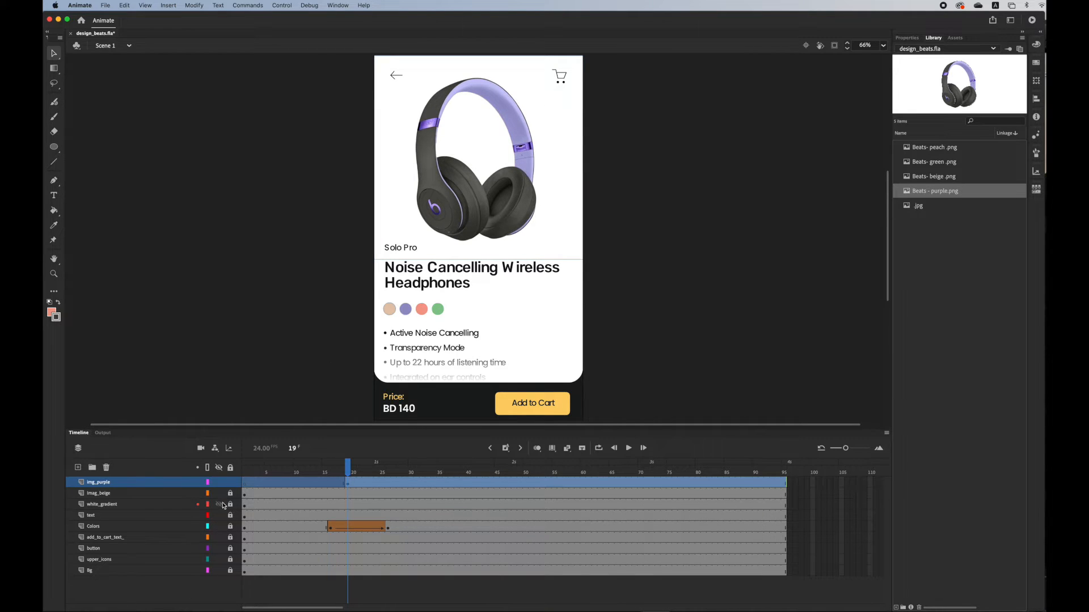
left_click(219, 484)
left_click(219, 484)
Apply an Alpha color effect of 0% to the img_purple keyframe at frame 19
left_click_drag(352, 479, 388, 481)
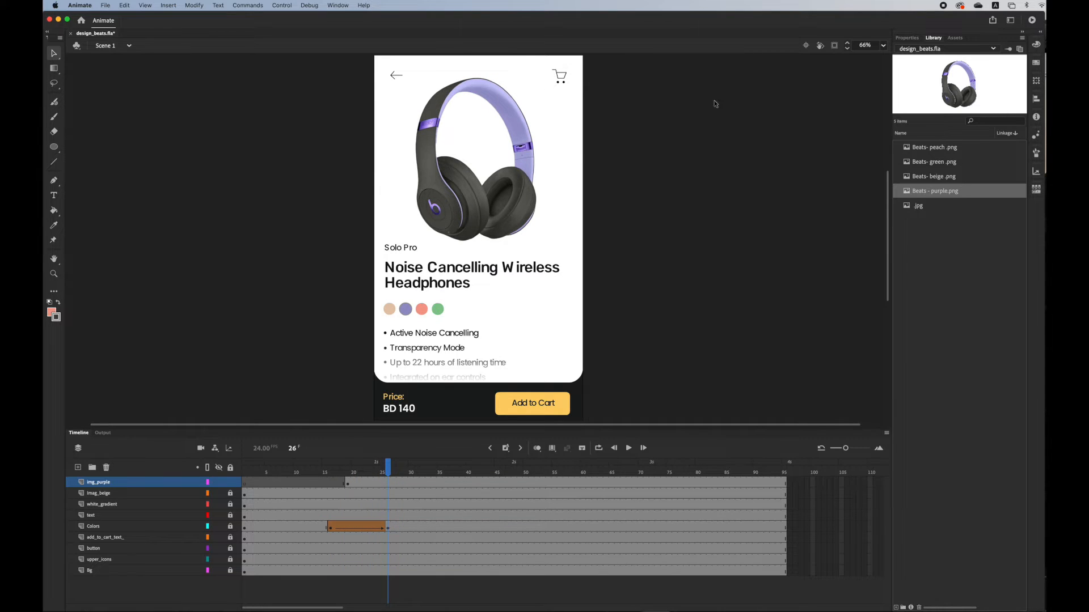
left_click(350, 486)
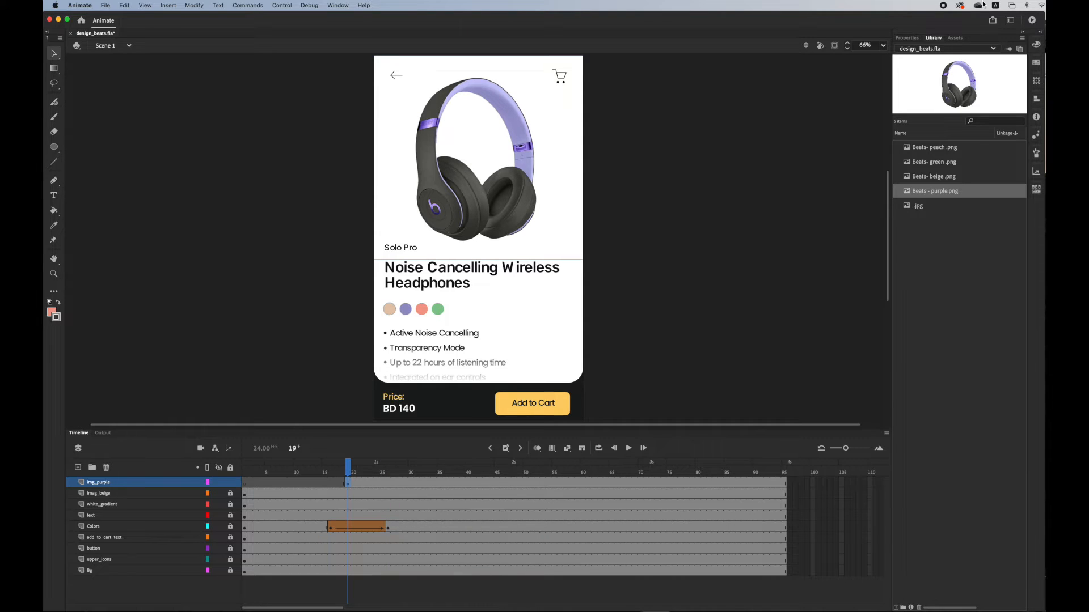
left_click(907, 38)
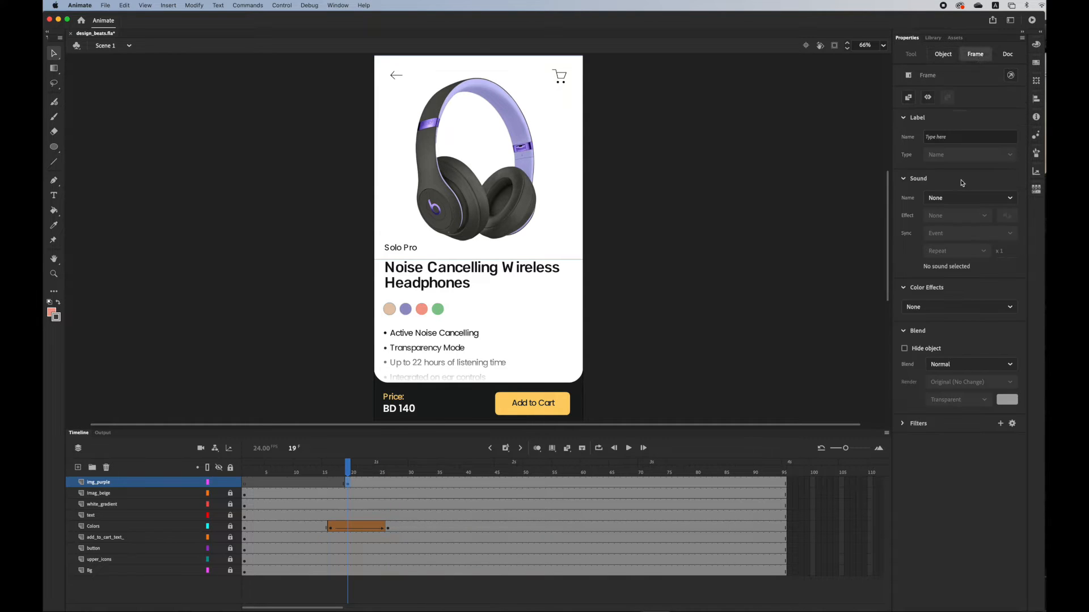
left_click(939, 309)
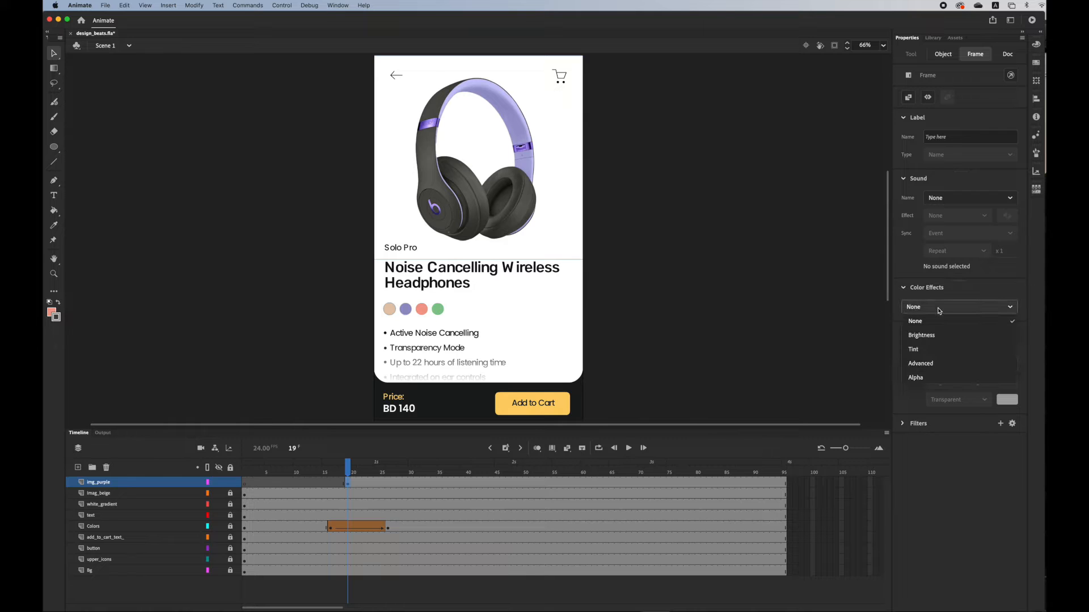
left_click(942, 379)
left_click_drag(935, 333, 885, 333)
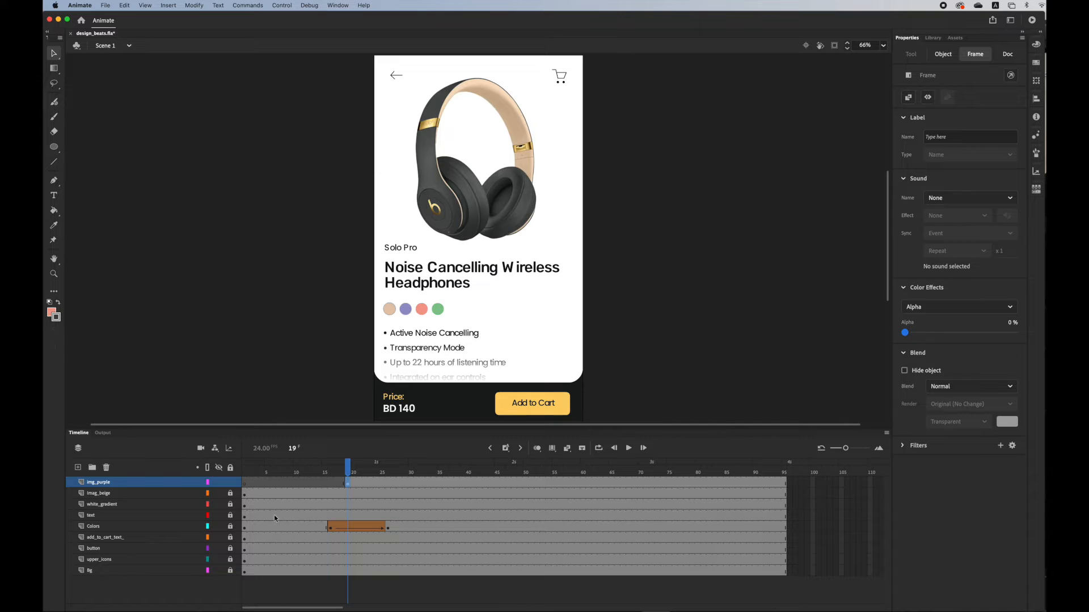
Add a keyframe at frame 28 of img_purple and set its alpha to 100%
left_click_drag(352, 471, 399, 476)
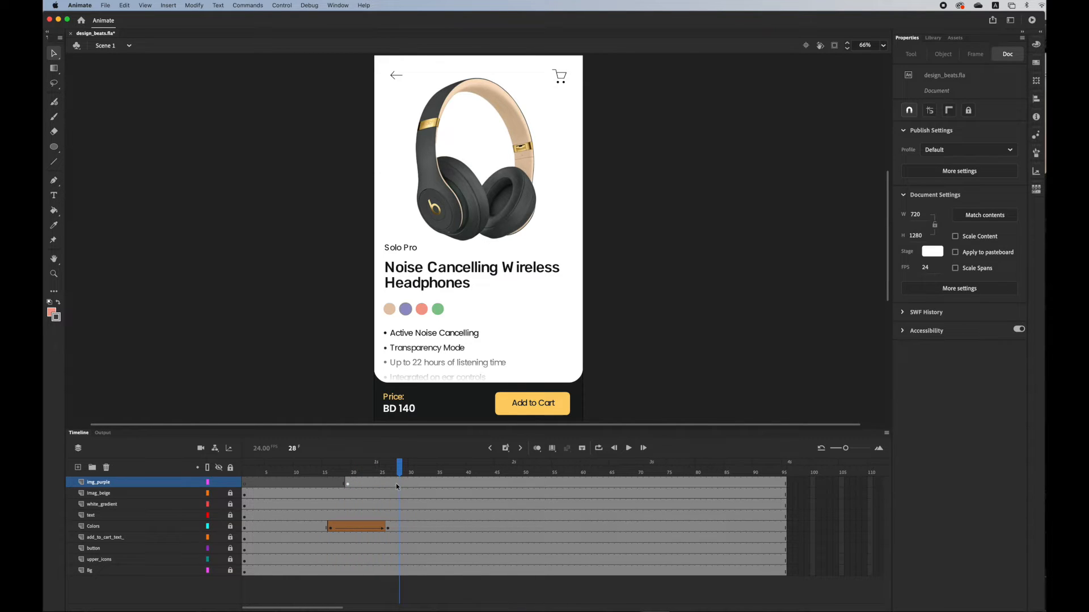
left_click(398, 486)
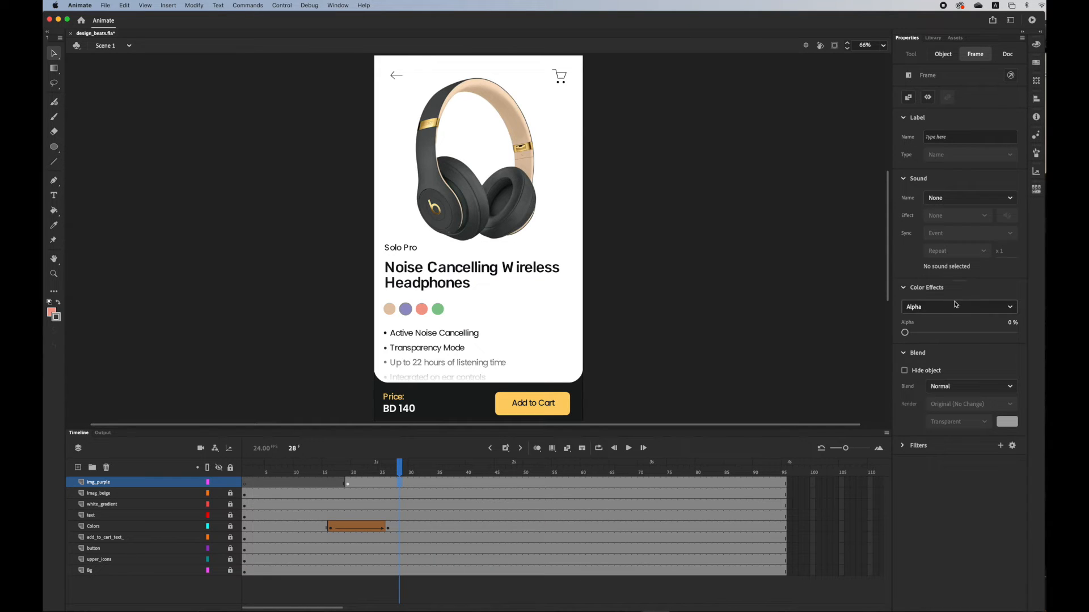
left_click_drag(905, 332, 1014, 332)
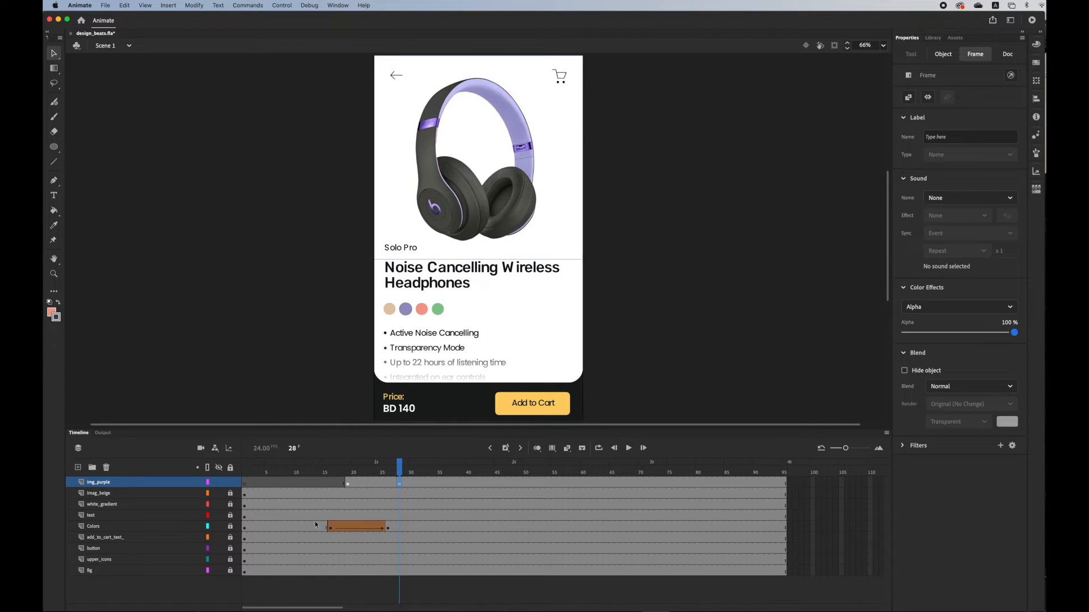
Create a classic tween between the img_purple keyframes at frames 19 and 28 and play back the fade
left_click(365, 485)
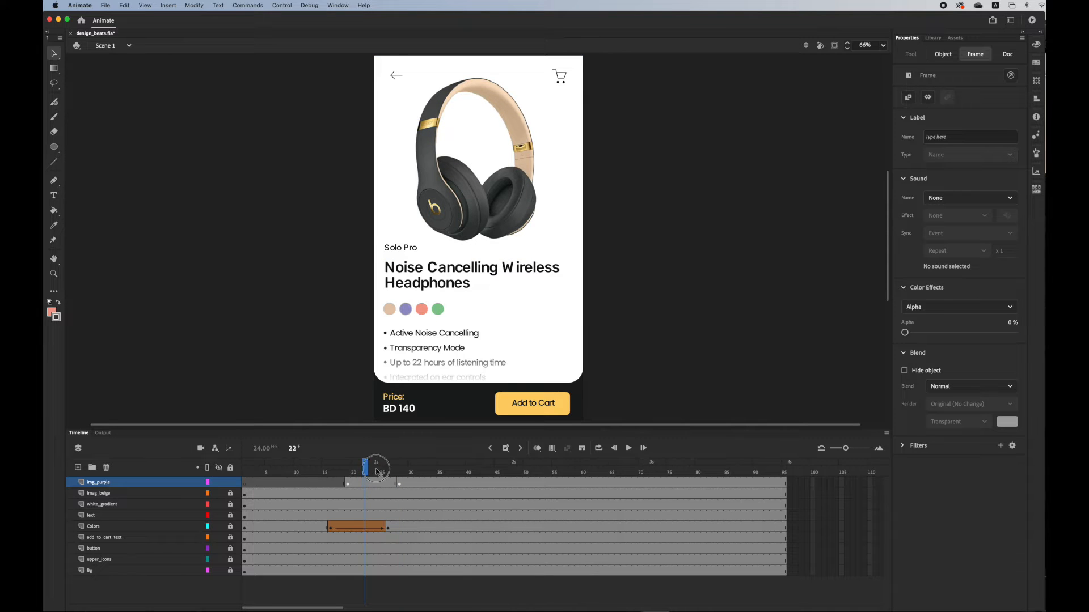
left_click(400, 469)
left_click_drag(400, 470, 369, 471)
right_click(373, 486)
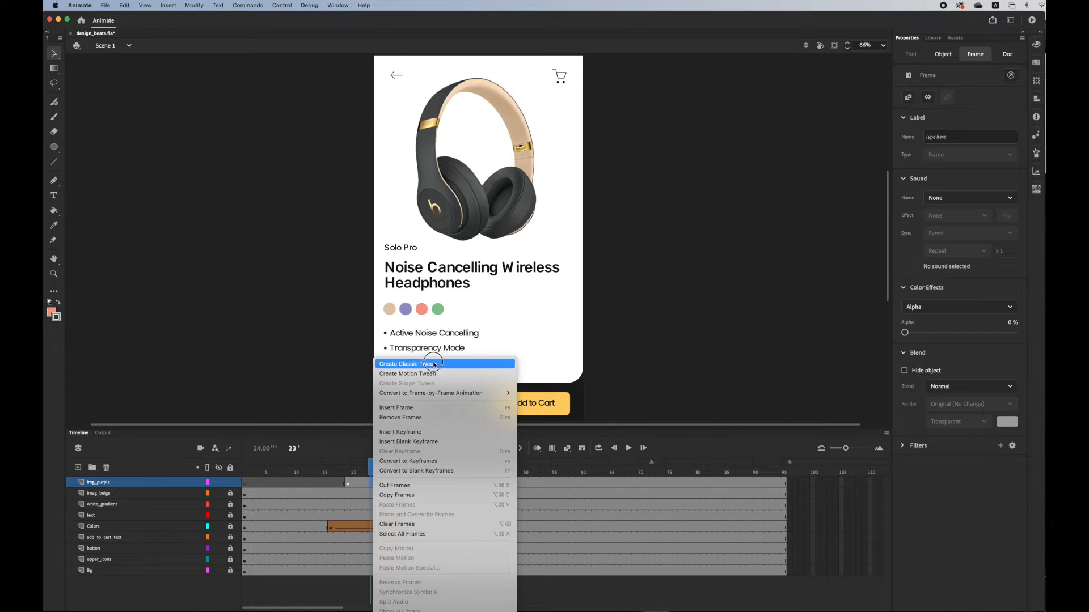
left_click(408, 364)
left_click_drag(372, 466, 308, 469)
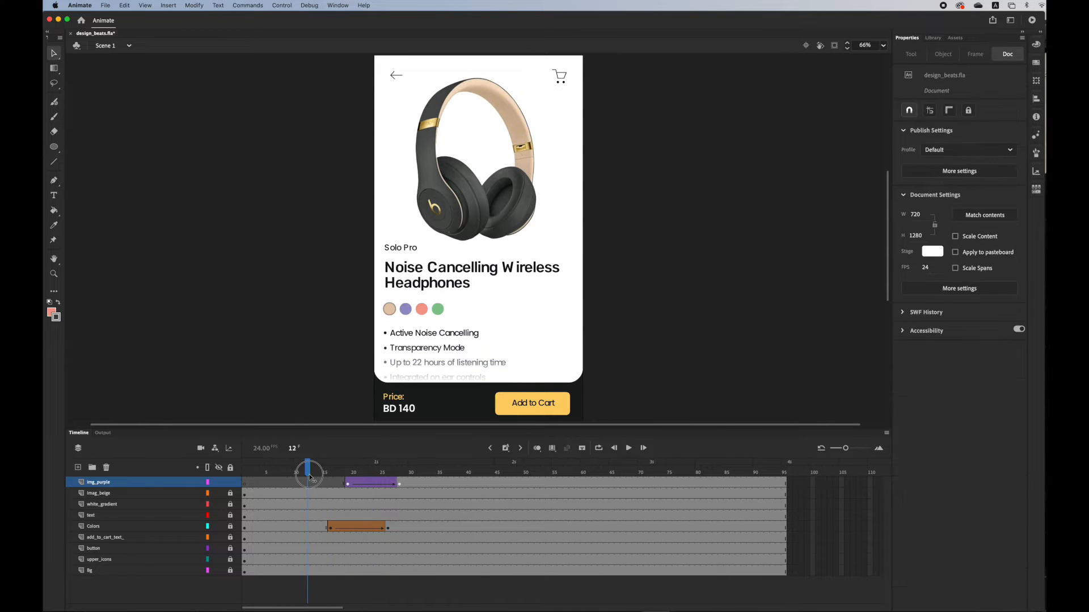
key("Return")
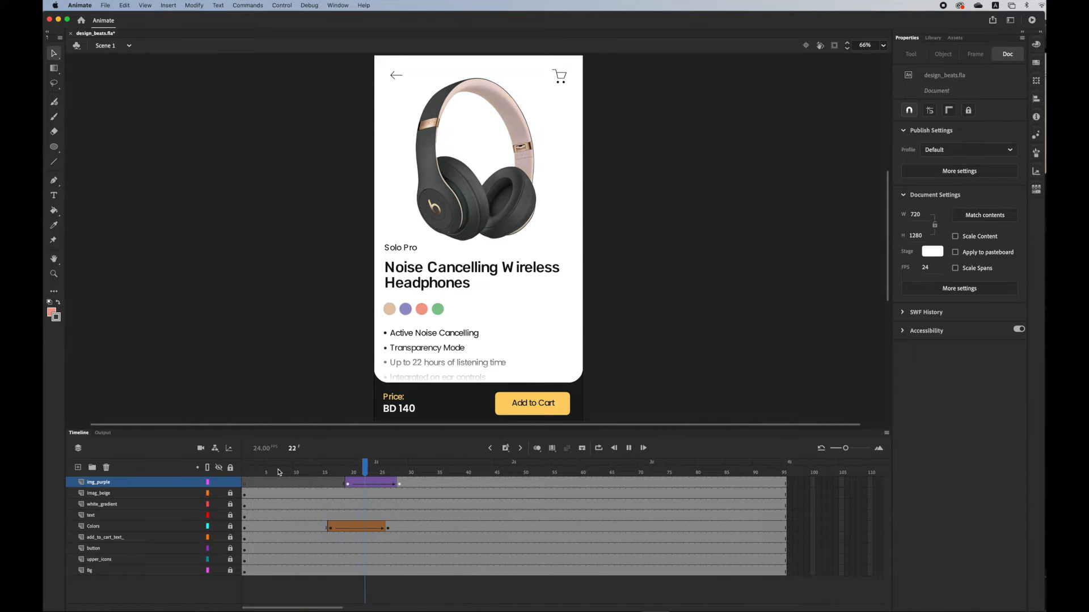
key("Return")
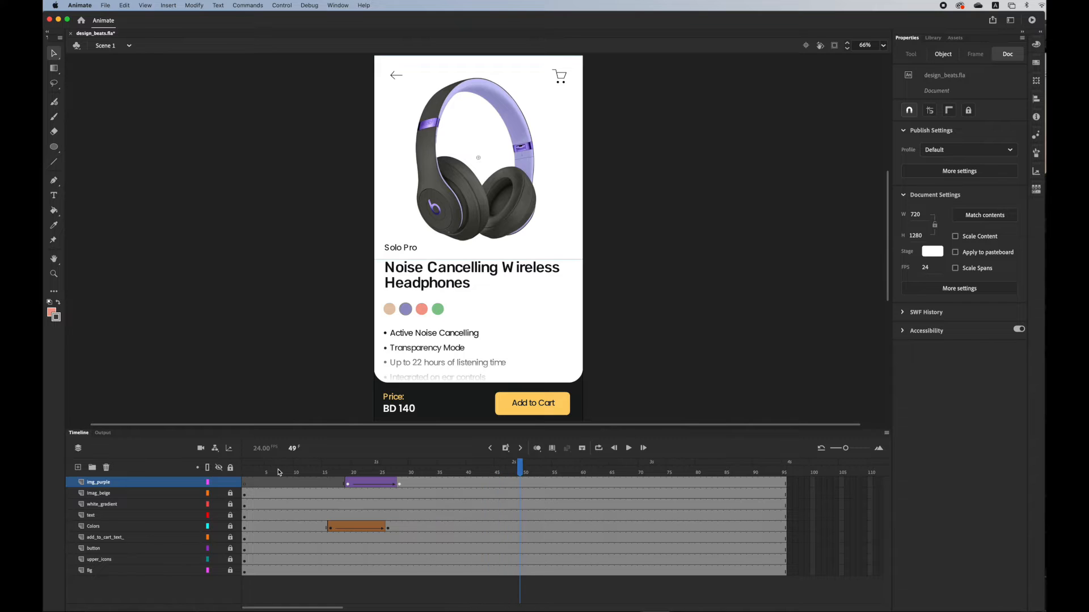
left_click_drag(301, 473, 382, 473)
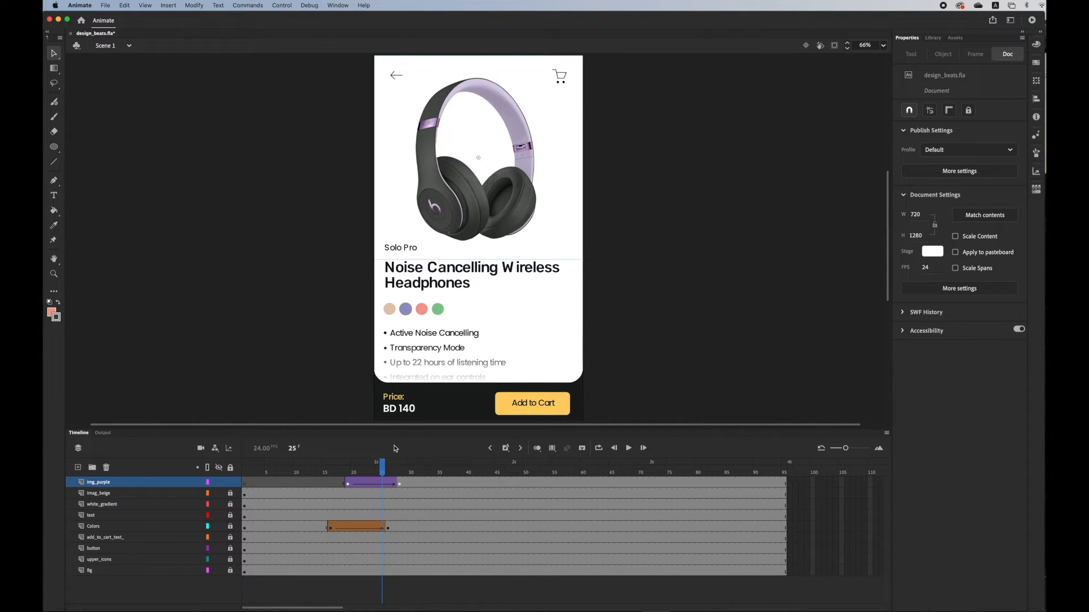
Move the start of the img_purple tween to frame 20 and set its easing to Quad Ease-In-Out
mouse_move(384, 469)
left_mouse_down()
mouse_move(347, 470)
mouse_move(357, 488)
mouse_move(336, 471)
mouse_move(406, 477)
mouse_move(335, 474)
mouse_move(411, 489)
mouse_move(382, 487)
left_mouse_up()
left_click(352, 485)
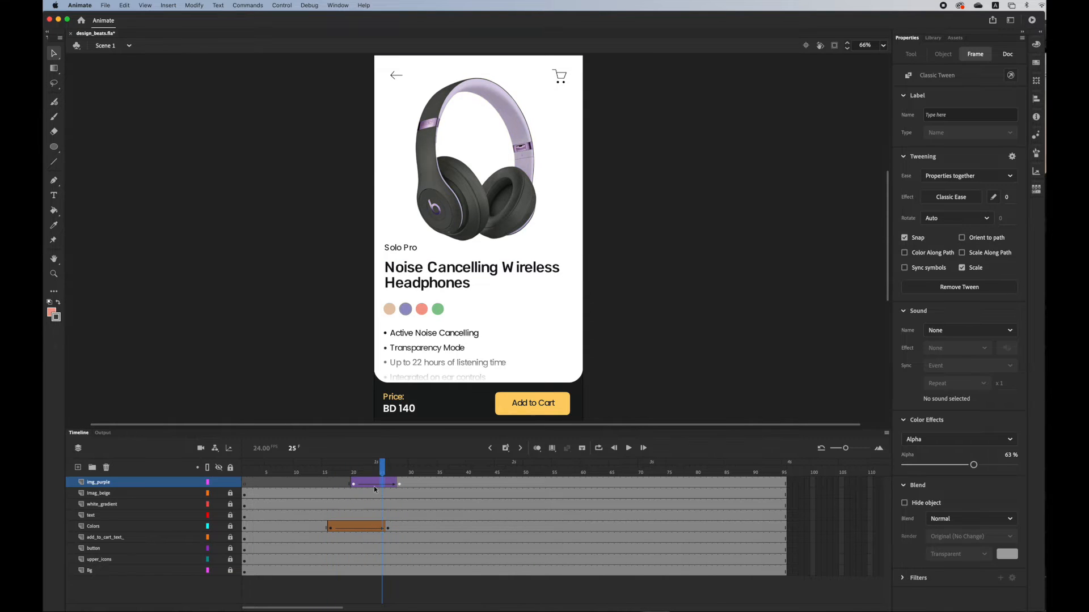
left_click(970, 200)
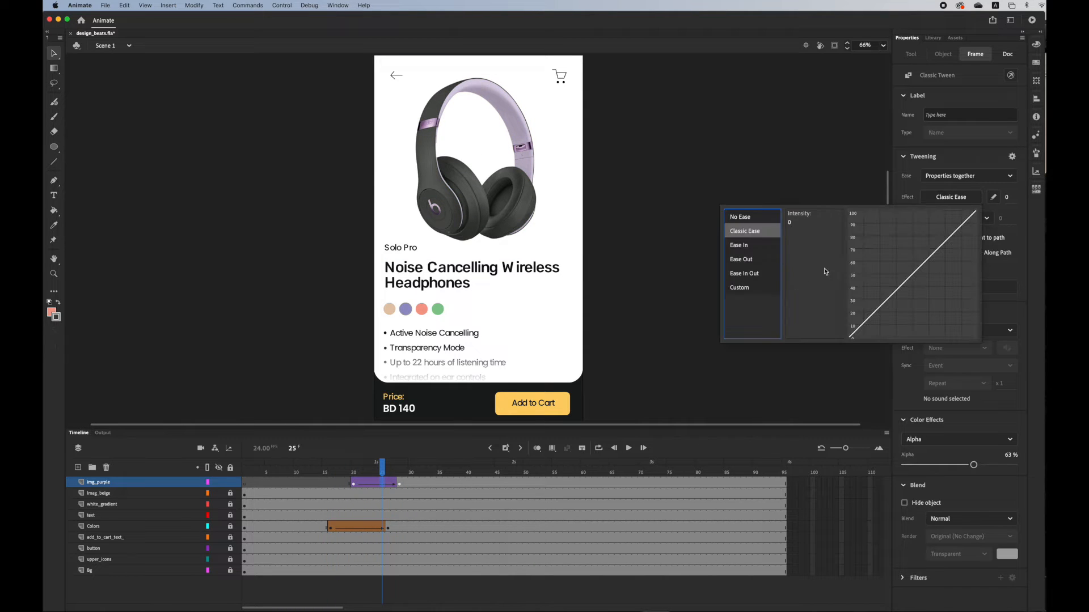
left_click(759, 247)
left_click(804, 231)
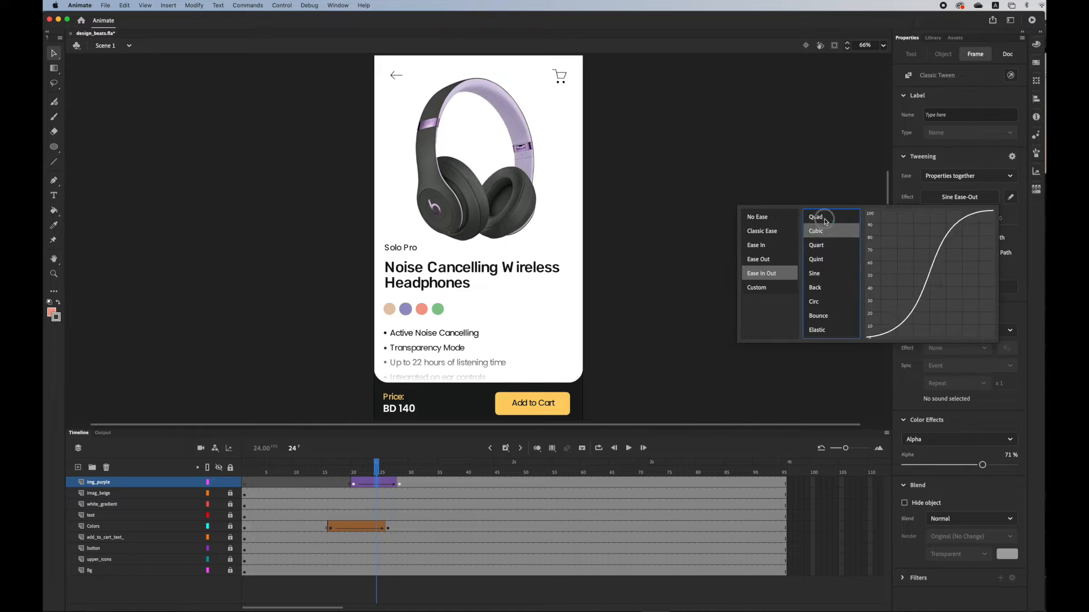
left_click(825, 219)
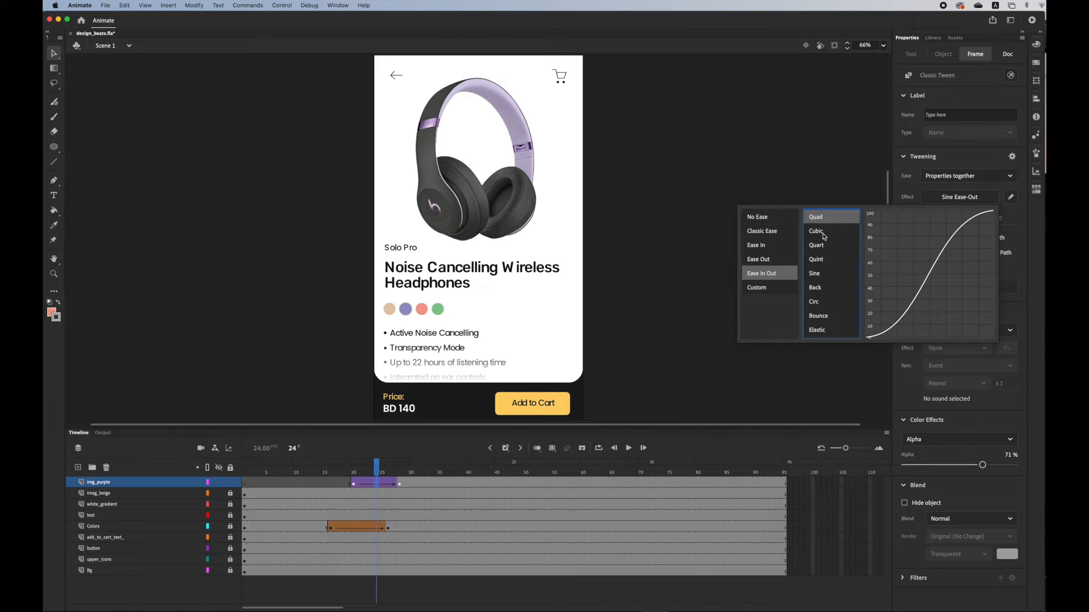
double_click(826, 220)
left_click(339, 468)
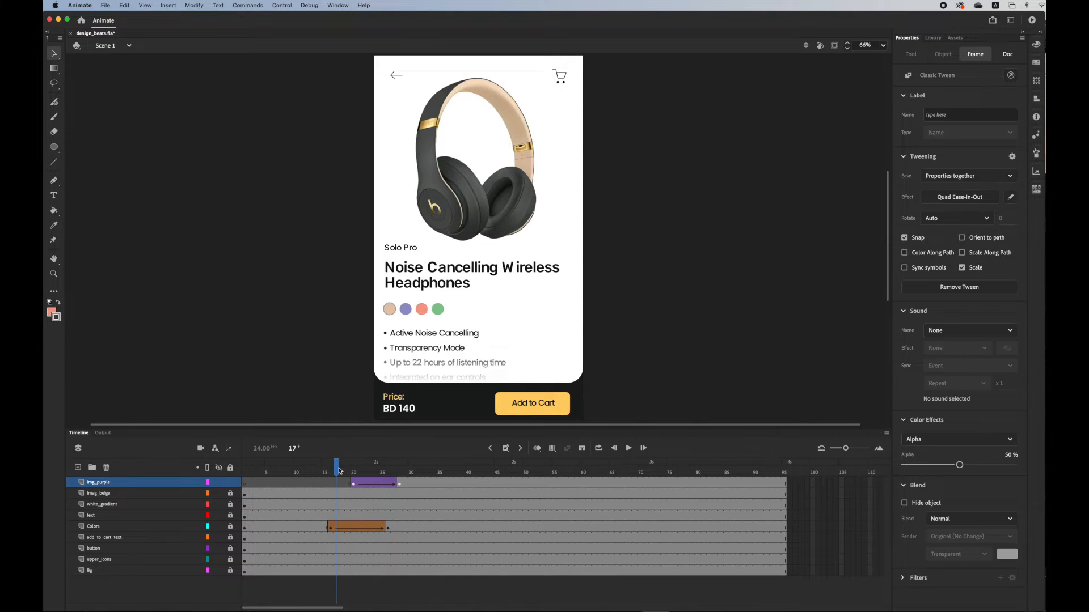
key("Return")
key("Return")
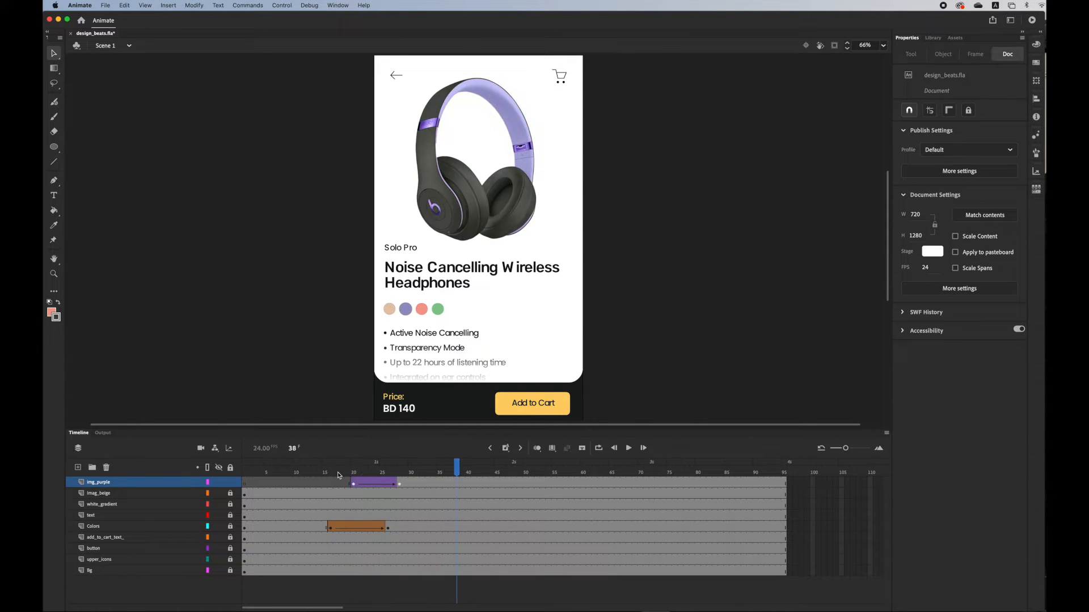
Set the easing of the Colors layer's shape tween to Quad Ease-In-Out and preview the color change
left_click(364, 527)
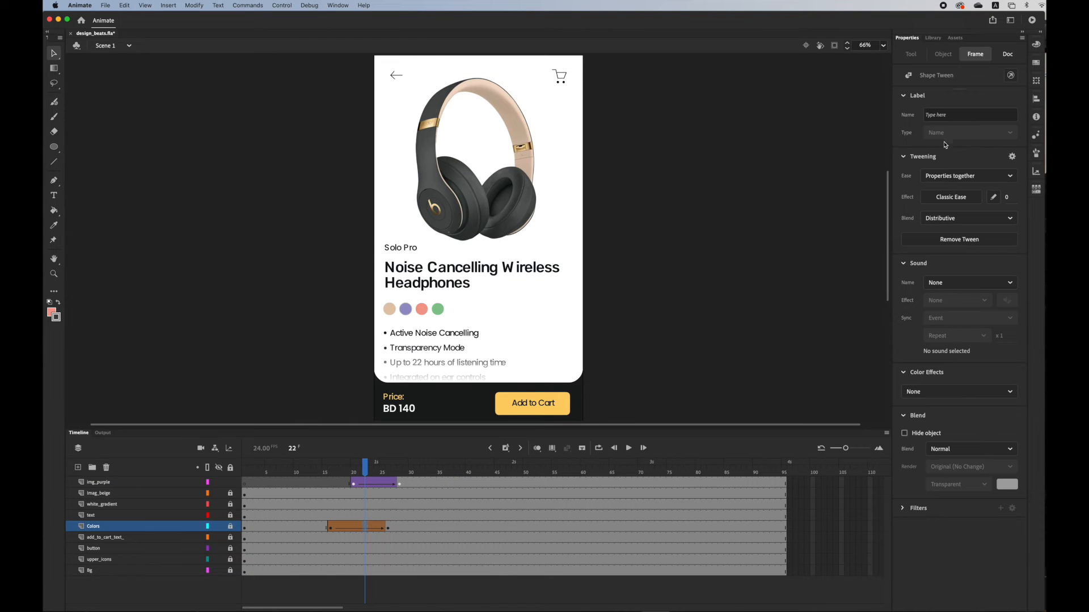
left_click(950, 196)
left_click(745, 276)
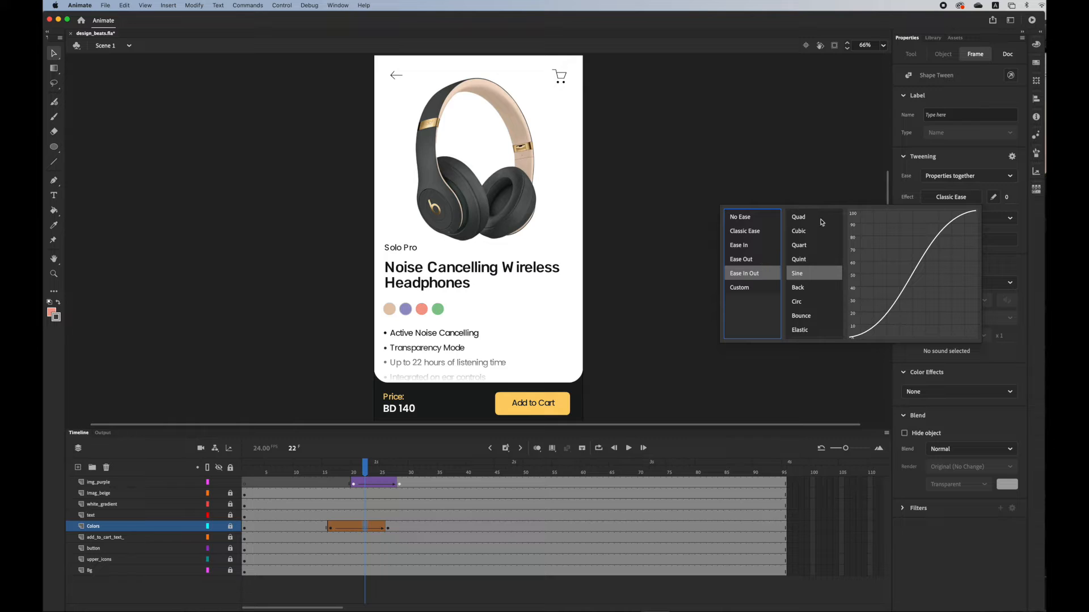
left_click(799, 218)
double_click(818, 224)
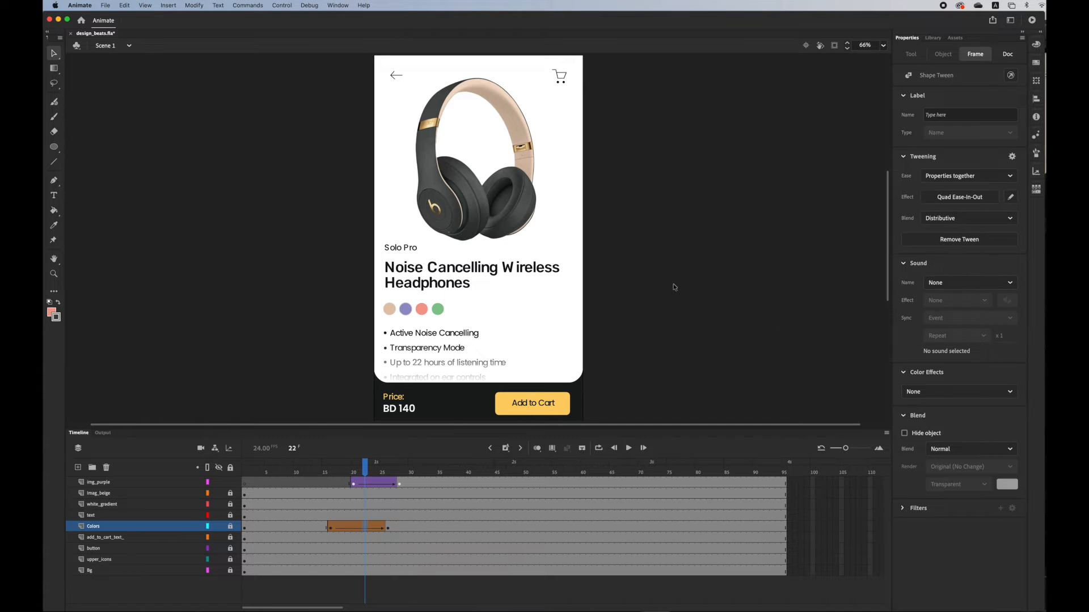
left_click(324, 465)
key("Return")
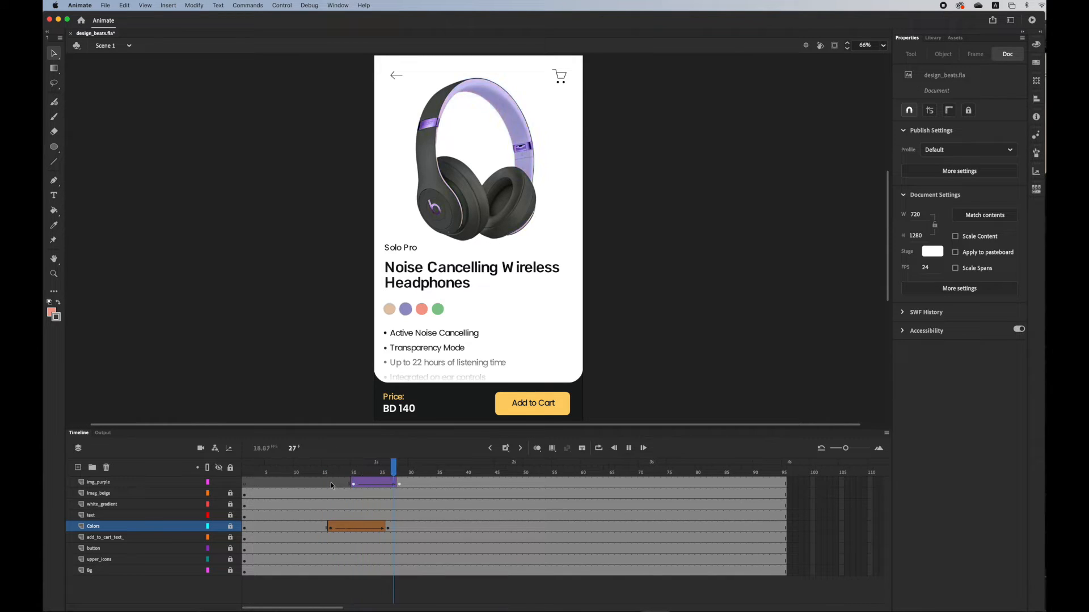
left_click_drag(326, 471, 365, 488)
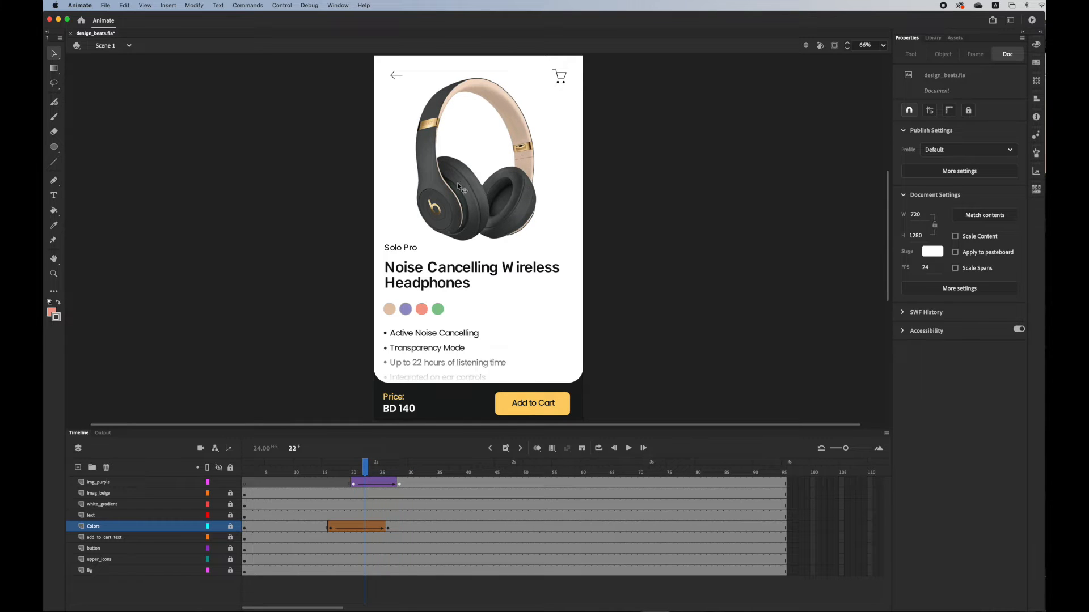
left_click_drag(368, 466, 399, 508)
Unlock the add_to_cart_text_ and button layers for editing
left_click(108, 548)
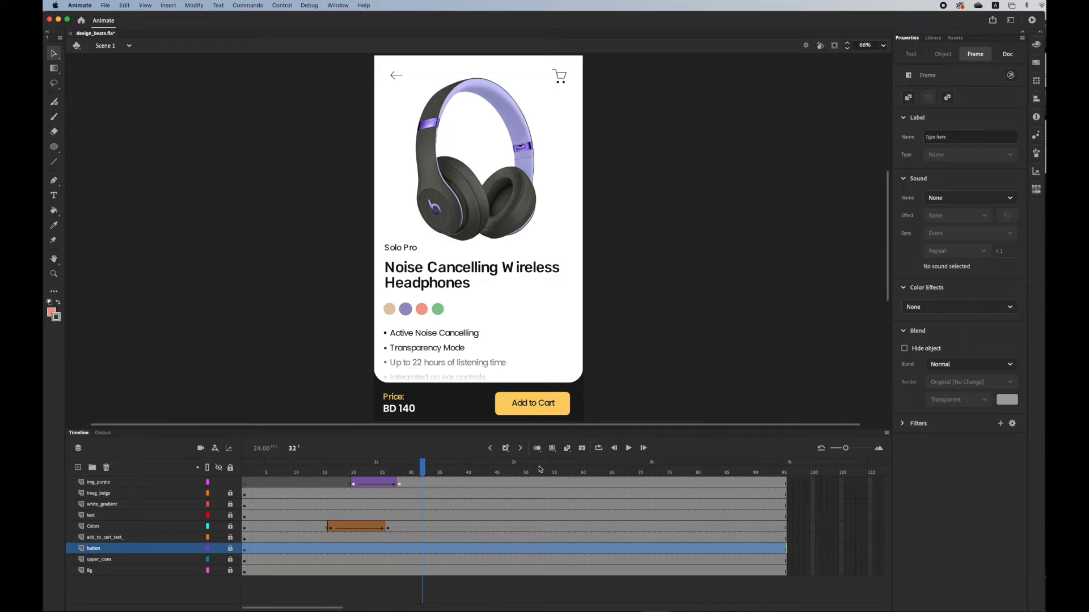
left_click(508, 422)
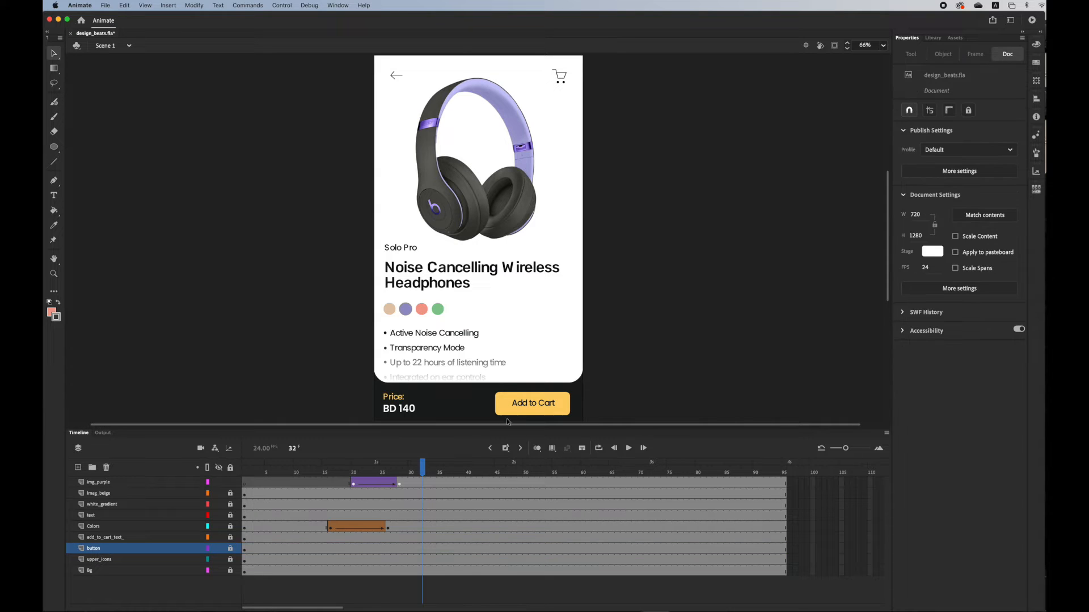
left_click(229, 538)
left_click(167, 552)
scroll(647, 391, "down", 3)
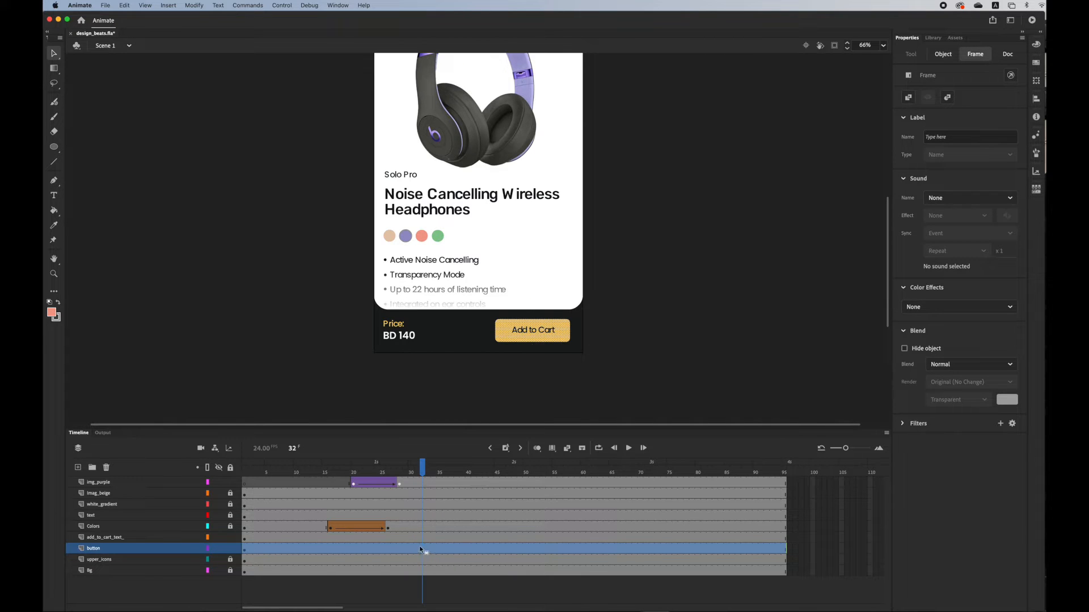
Insert a keyframe at frame 34 of the button layer
left_click_drag(427, 471, 459, 477)
left_click(457, 552)
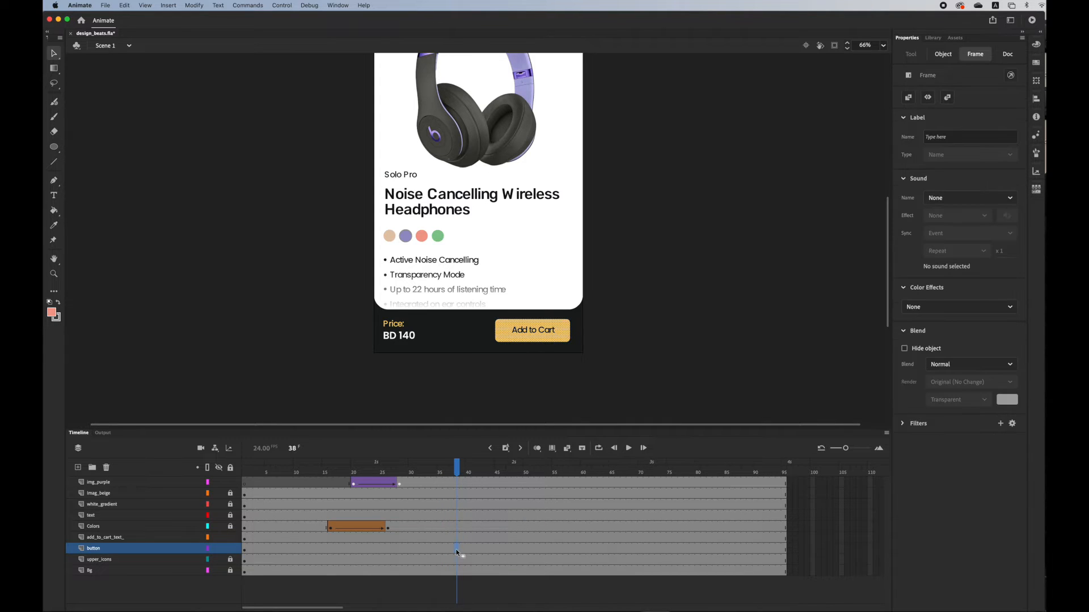
left_click(436, 553)
left_click(505, 448)
Add a keyframe at frame 42 of the button layer and shrink the yellow button about its centre to about 245 × 75 px
left_click_drag(434, 478, 480, 478)
left_click(567, 337)
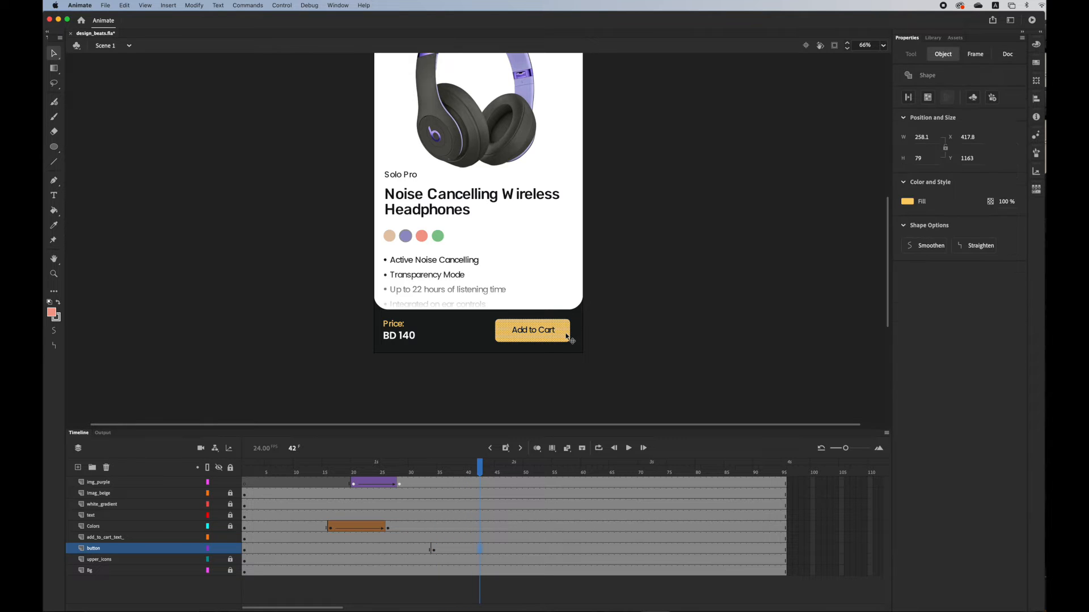
key("super+equal")
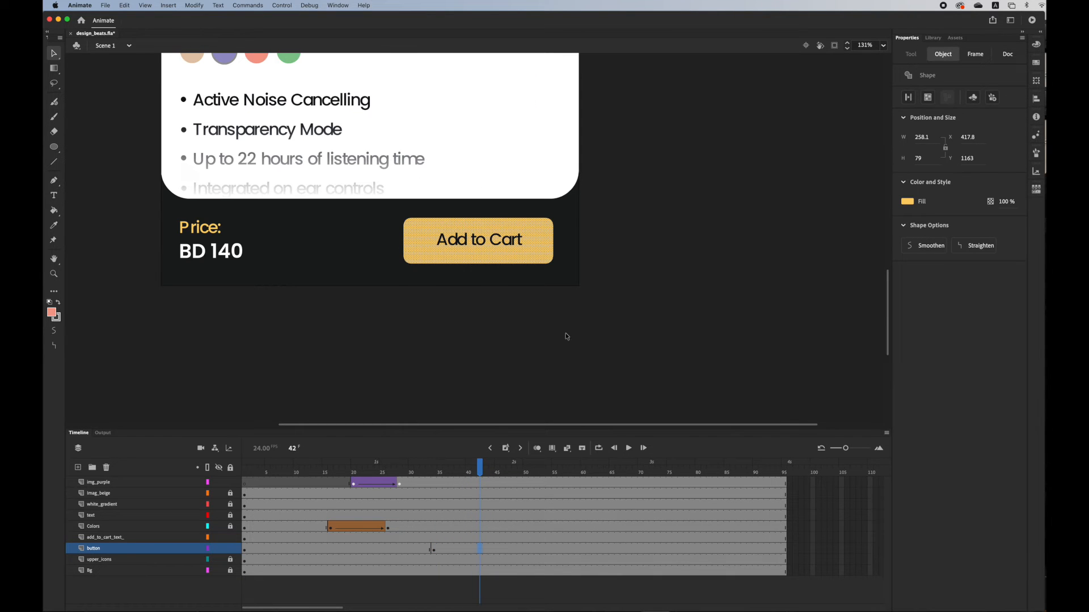
left_click(53, 71)
left_click(52, 73)
left_click(107, 69)
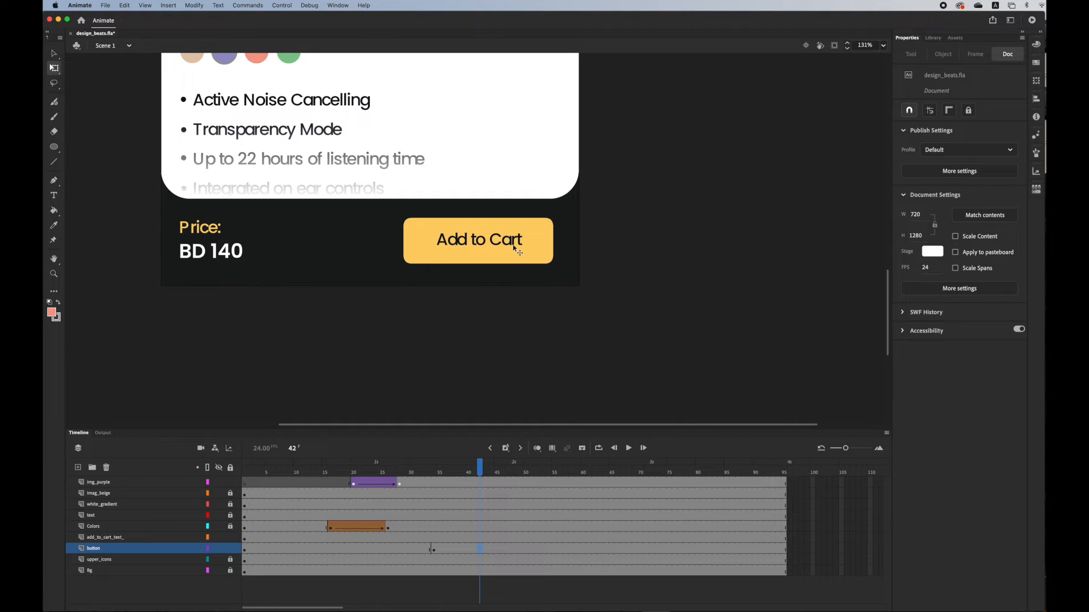
left_click(544, 227)
left_click_drag(553, 219, 563, 218)
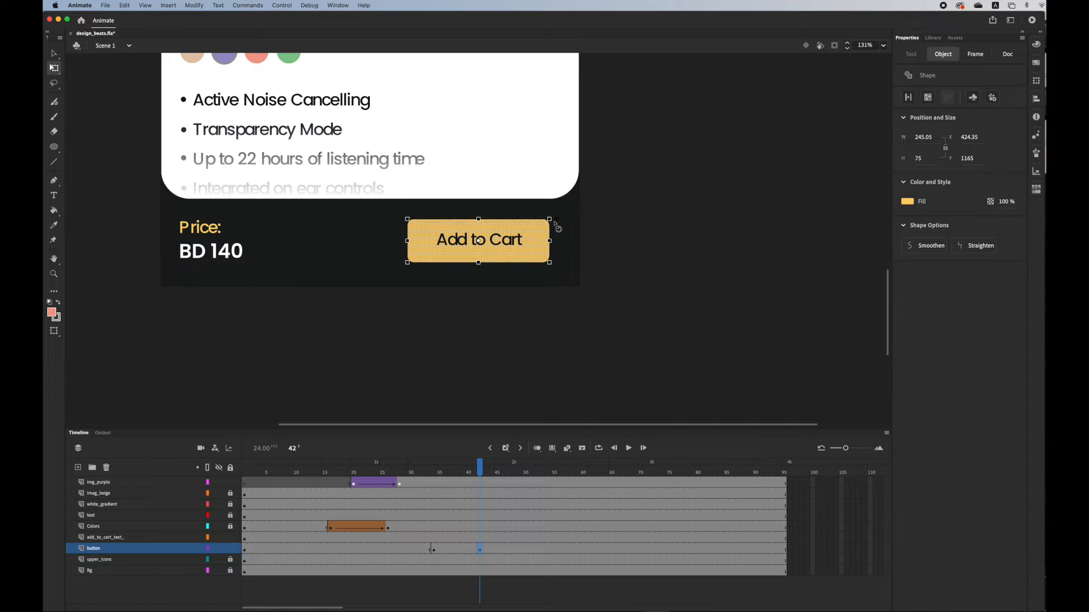
Change the shrunken button's fill at frame 42 to the darker orange FDBA4B
left_click(907, 201)
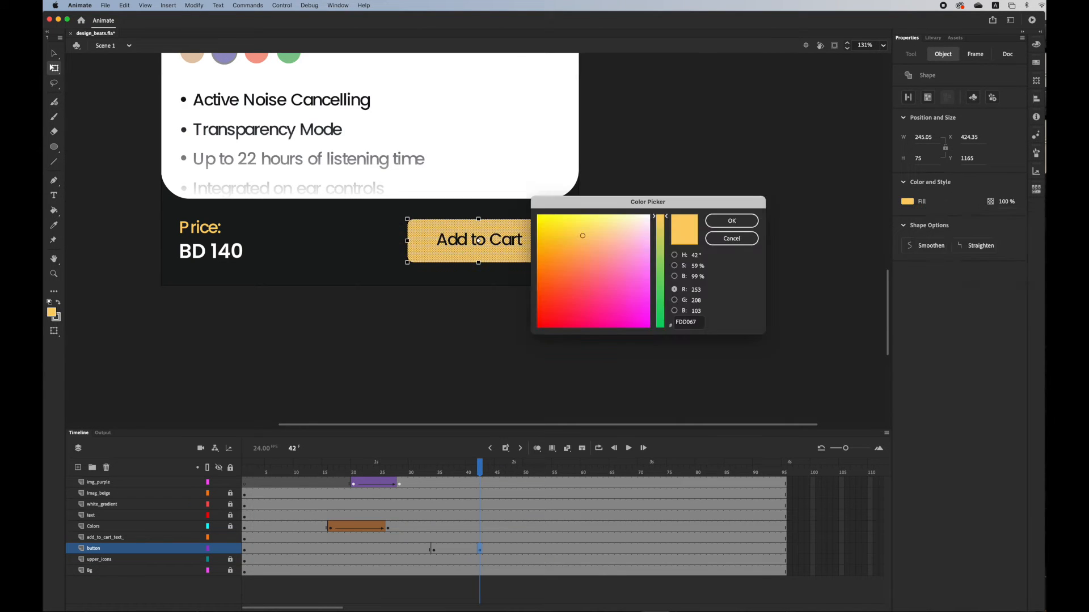
left_click_drag(585, 242, 570, 245)
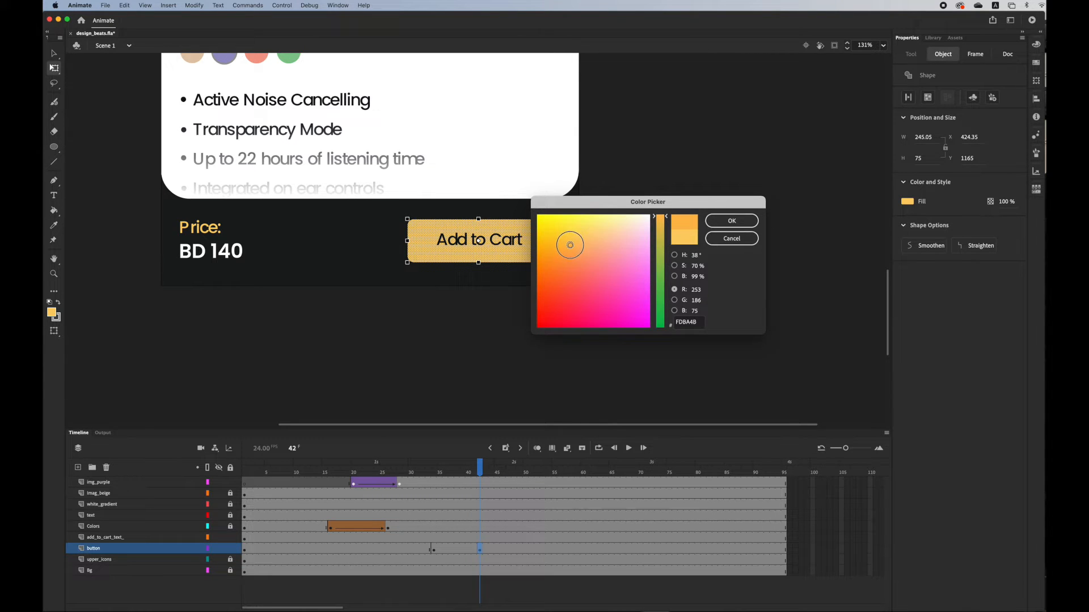
left_click(723, 220)
Copy the button layer's keyframe at frame 34 and paste it at frame 48
left_click_drag(478, 464, 520, 463)
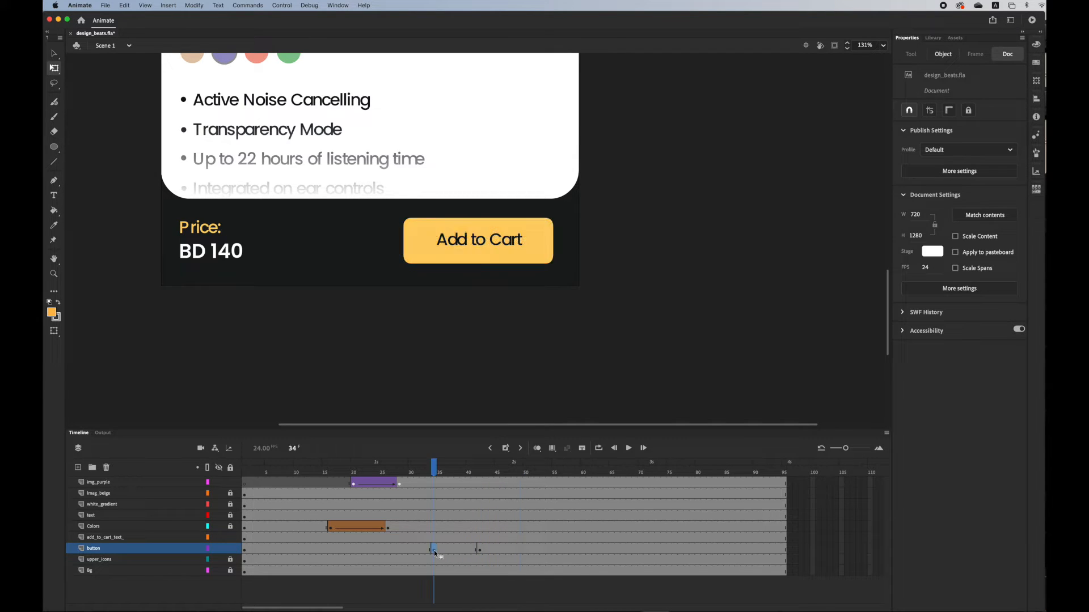
left_click(434, 550)
right_click(433, 550)
left_click(466, 495)
left_click(516, 549)
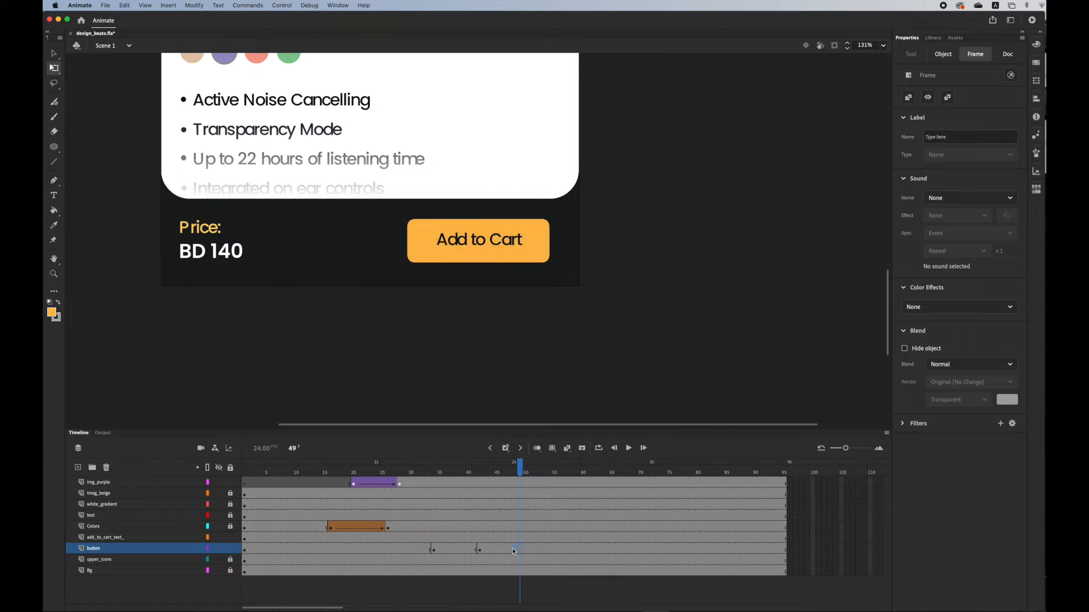
right_click(512, 548)
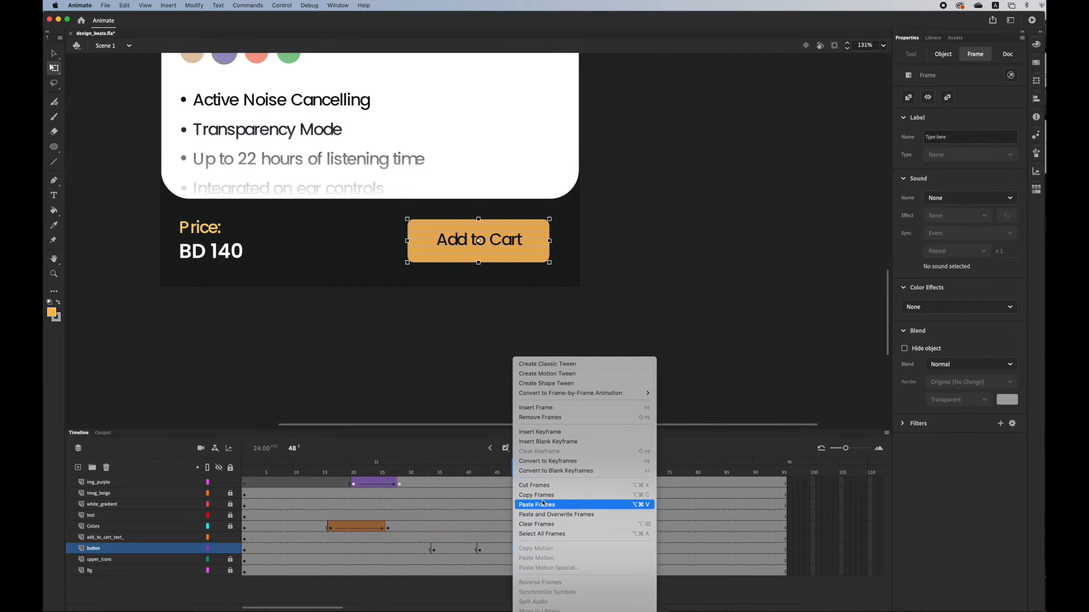
left_click(543, 504)
Create shape tweens between the button keyframes at frames 34, 42 and 48 and play back the press animation
left_click(496, 549)
left_click(454, 549, "shift")
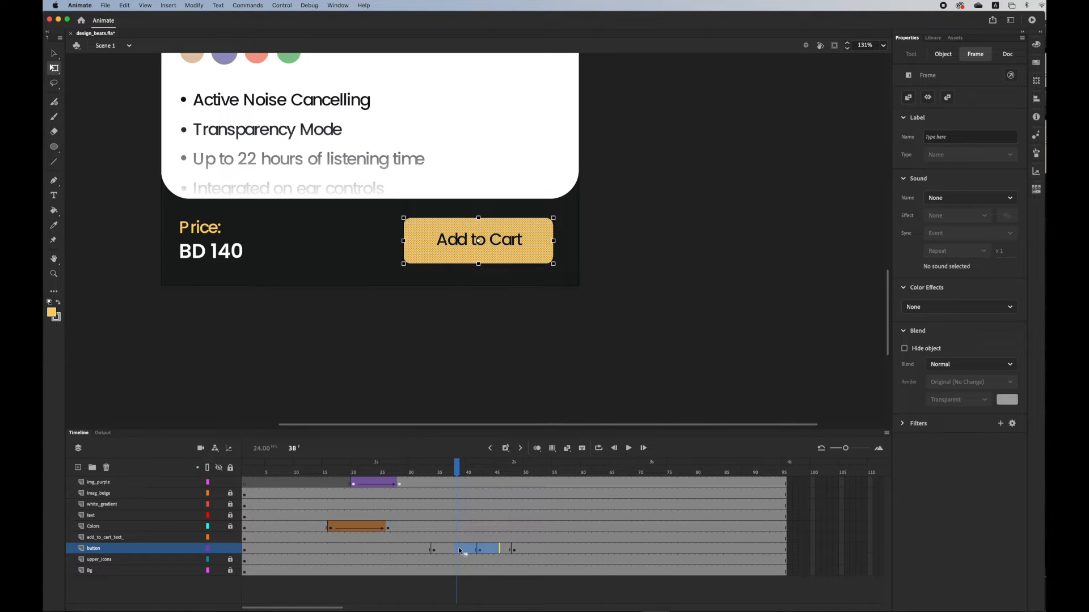
right_click(459, 550)
left_click(521, 384)
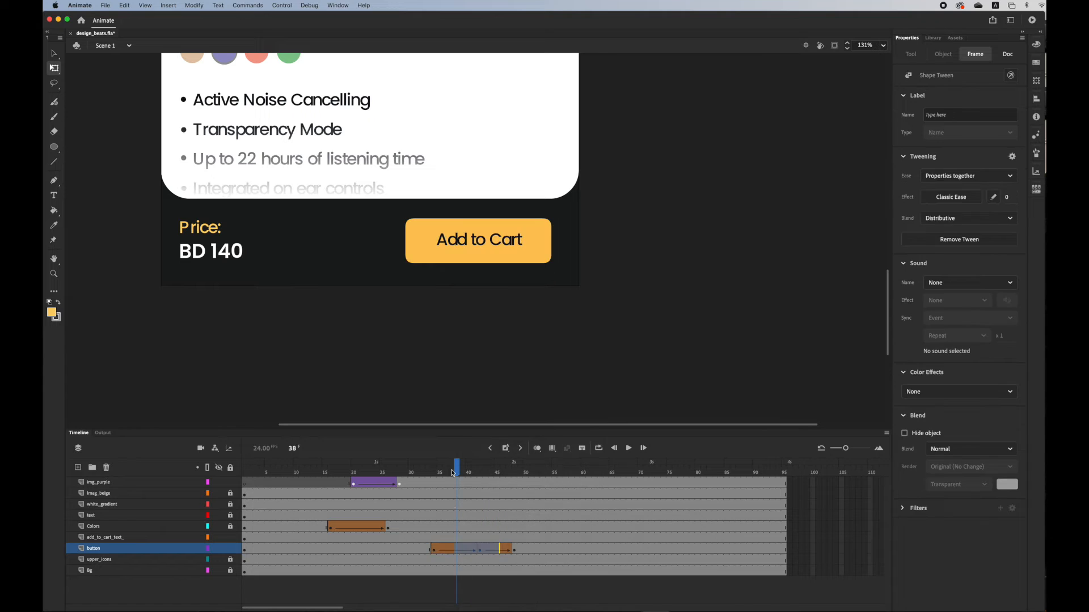
left_click(394, 472)
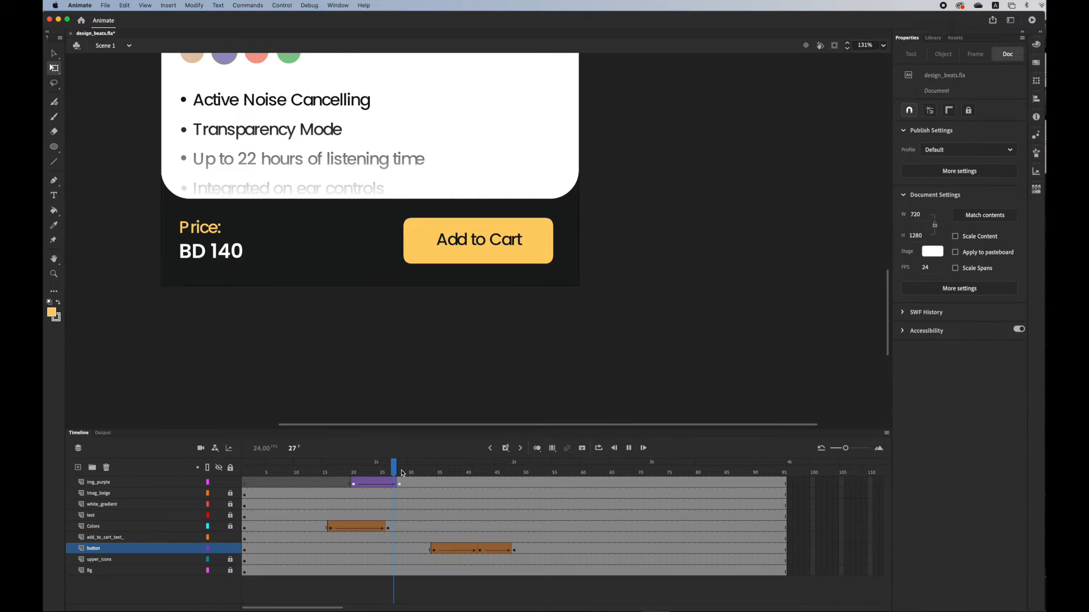
key("Return")
Set the easing of the button's first shape tween, frames 34 to 42, to Cubic Ease-Out
left_click(447, 550)
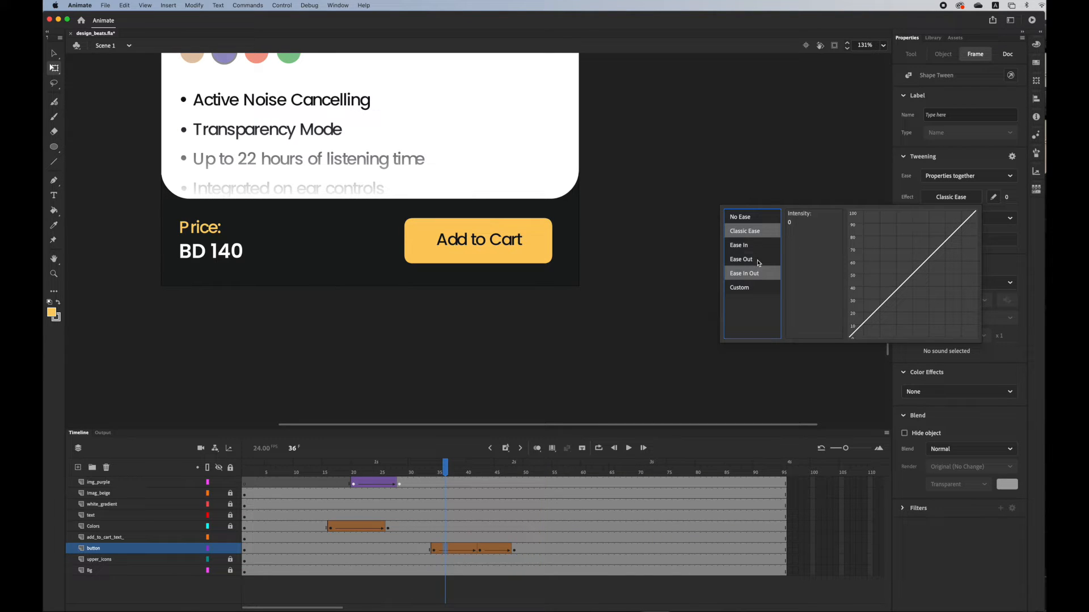
left_click(758, 260)
left_click(815, 225)
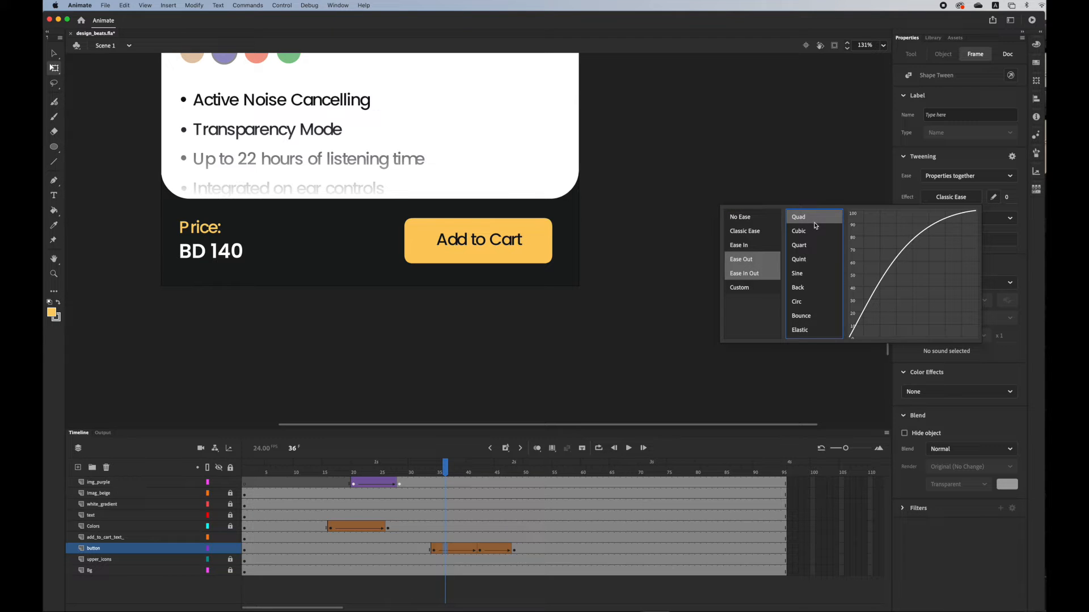
double_click(812, 232)
Set the easing of the button's second shape tween, frames 42 to 48, to Cubic Ease-In and preview the animation
left_click(490, 549)
left_click(953, 199)
left_click(765, 247)
left_click(812, 233)
double_click(812, 233)
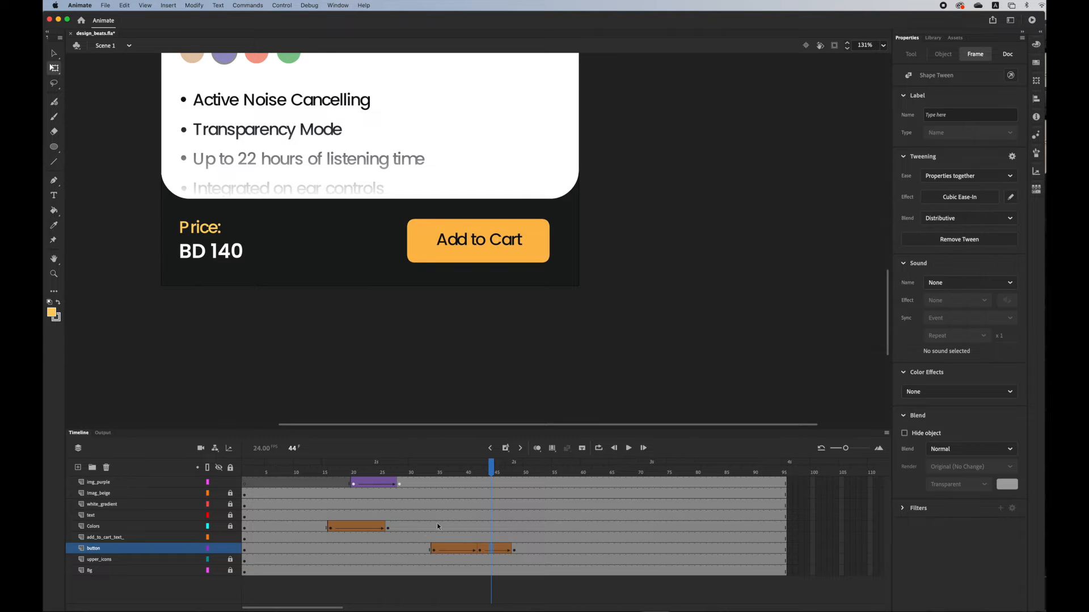
mouse_move(422, 474)
left_mouse_down()
mouse_move(432, 474)
mouse_move(401, 475)
left_mouse_up()
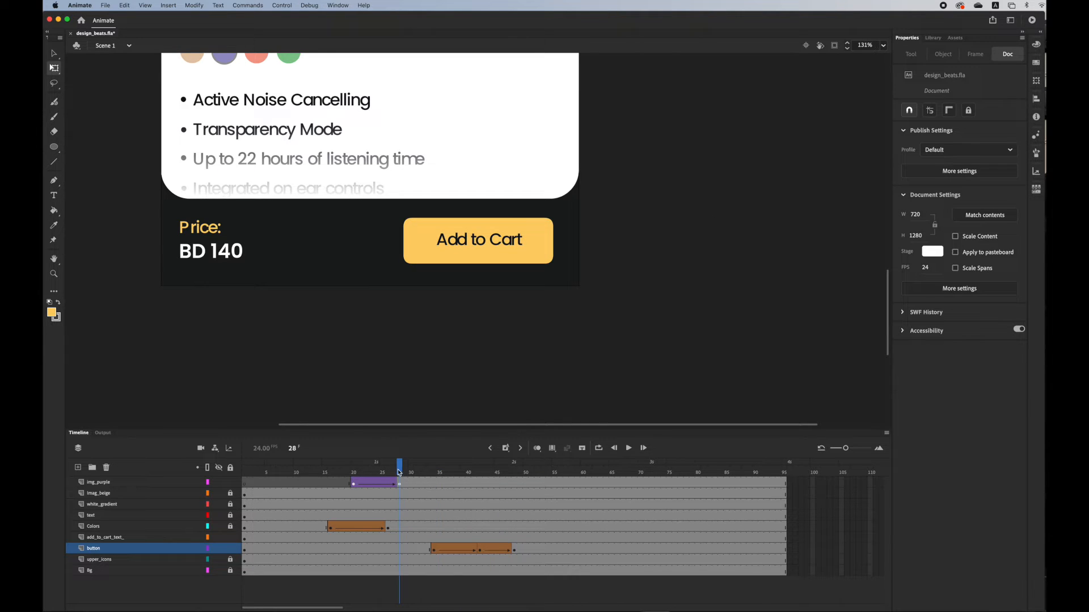
key("Return")
Duplicate the button layer and move the copy above the add_to_cart_text_ layer
left_click_drag(398, 473, 513, 505)
left_click(113, 538)
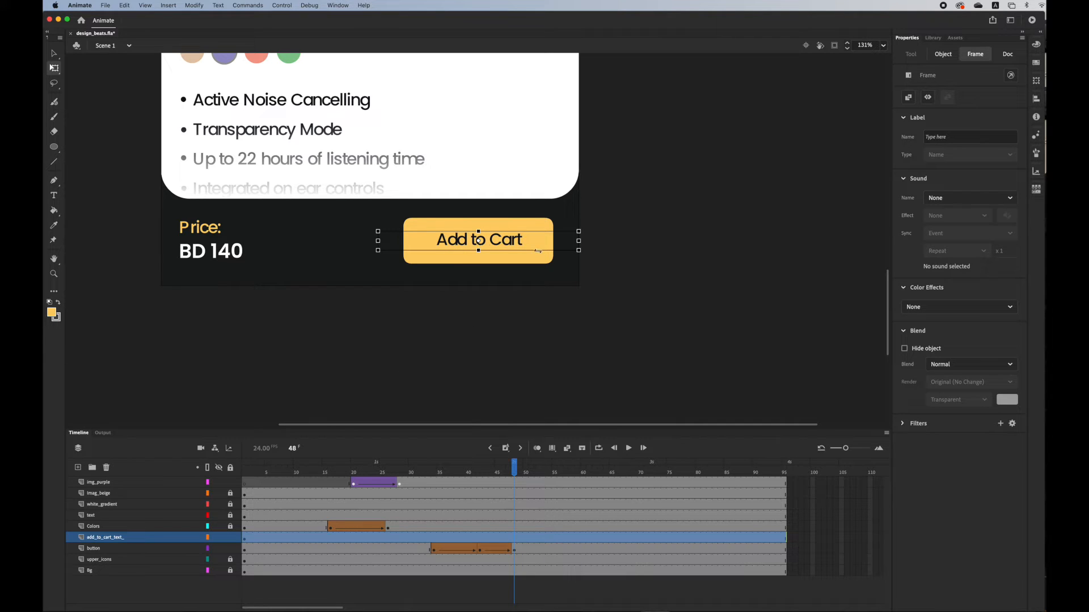
left_click(99, 550)
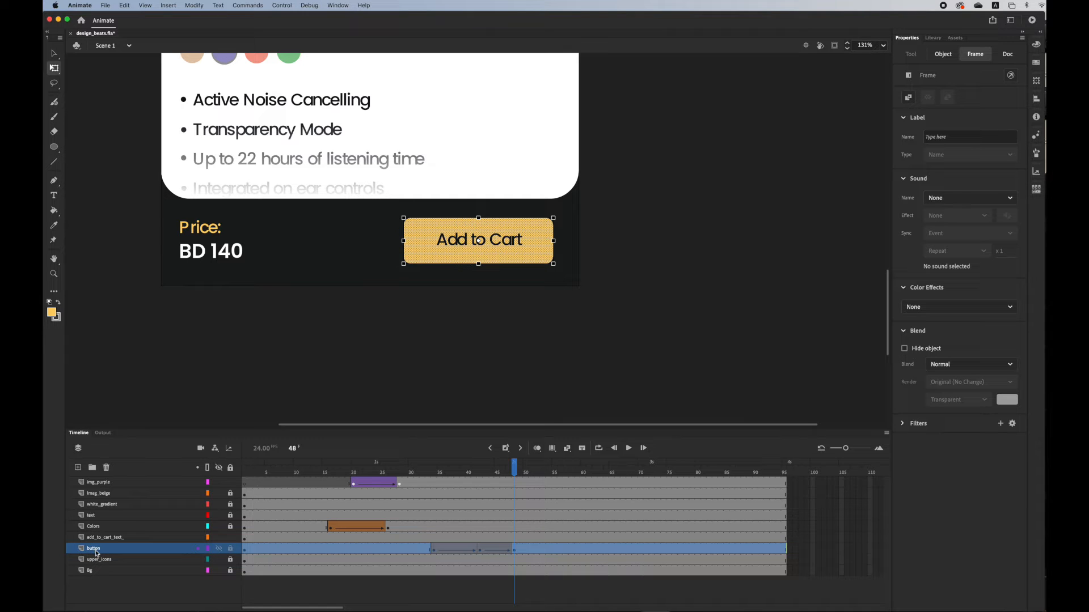
right_click(99, 551)
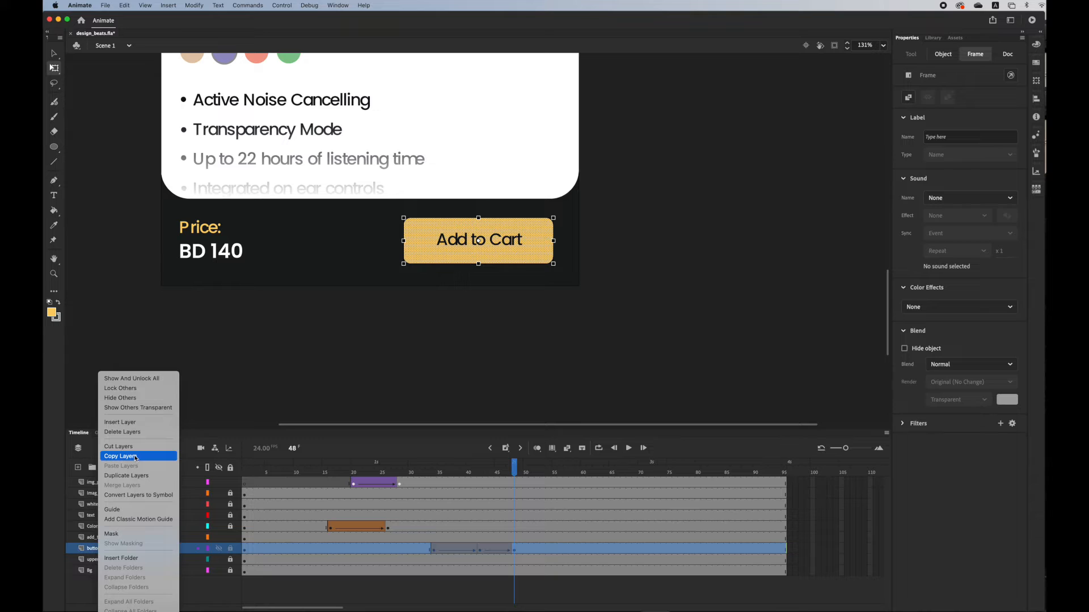
left_click(125, 475)
left_click_drag(99, 549, 109, 535)
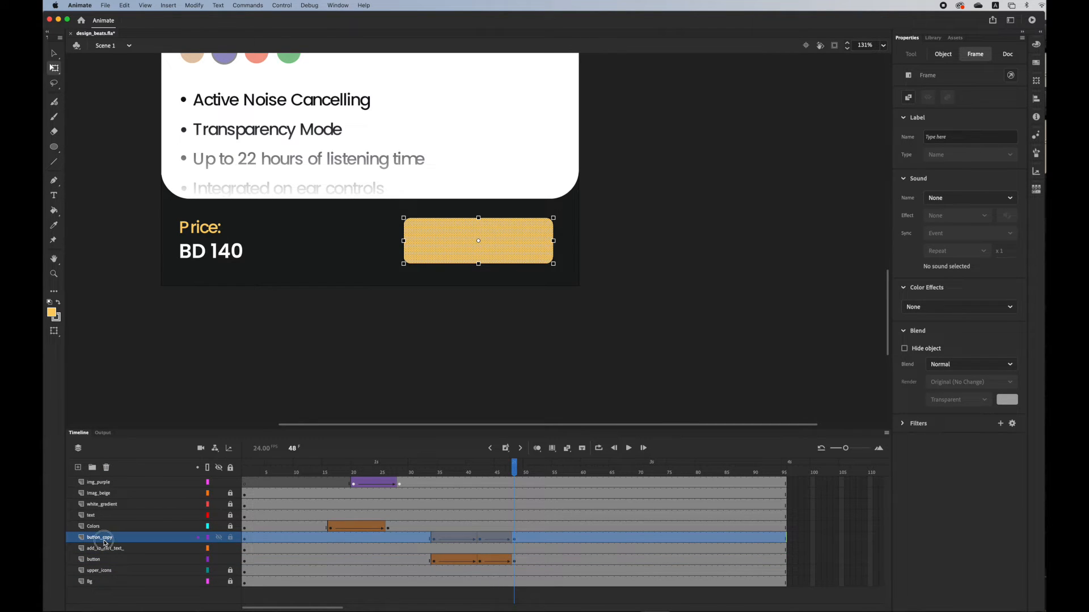
Rename the duplicated button layer as button_copy_mask and hide it
double_click(105, 538)
left_click(119, 538)
type("m")
key("Return")
left_click(104, 552)
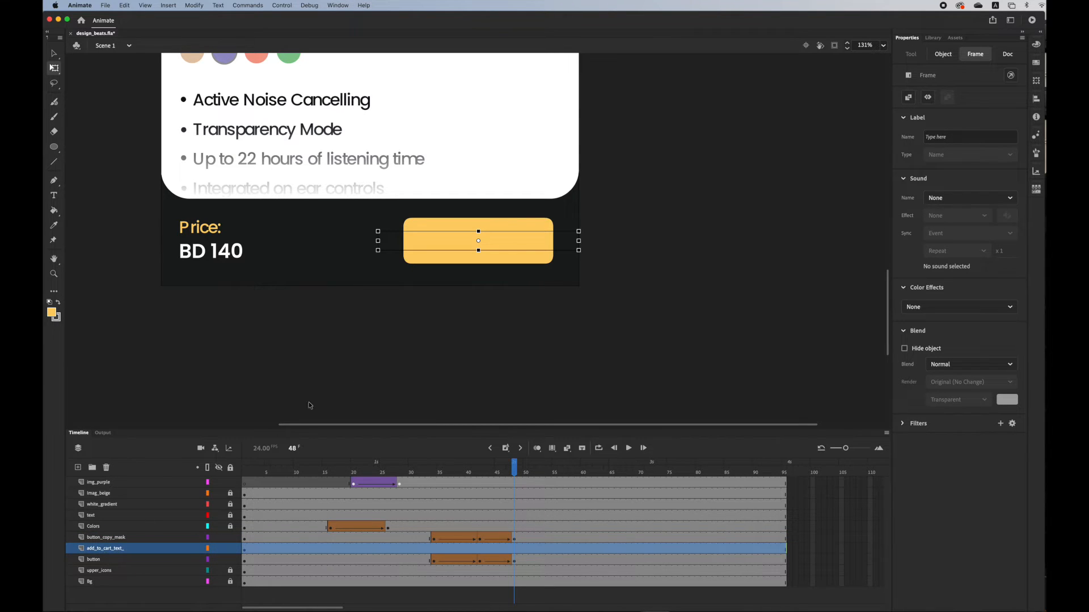
left_click(153, 539)
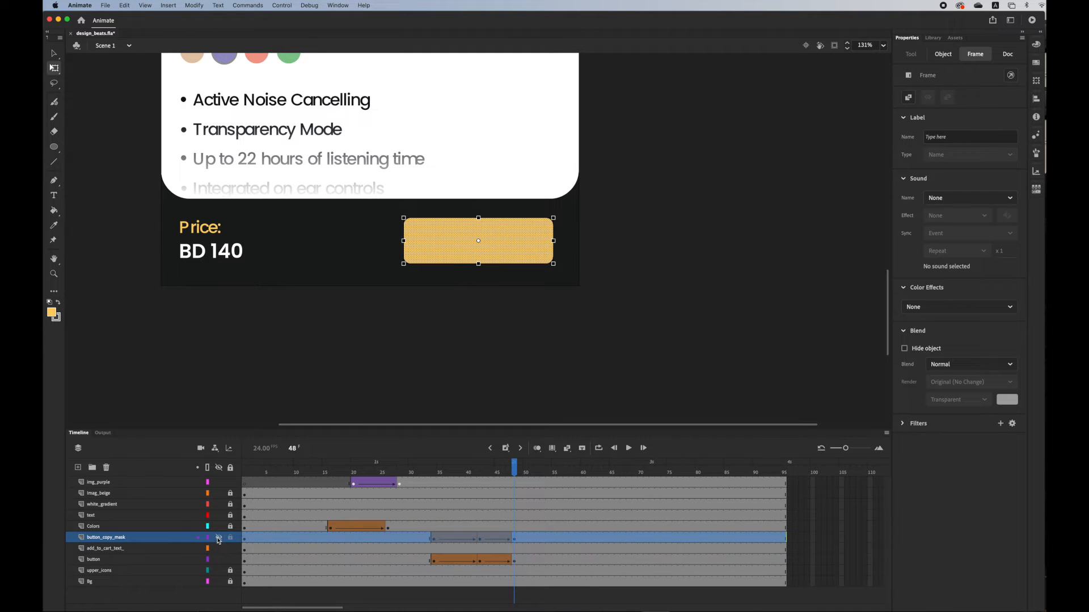
left_click(218, 538)
Duplicate the Add to Cart text straight down below the button, at Y 1240, on the add_to_cart_text_ layer
left_click(128, 551)
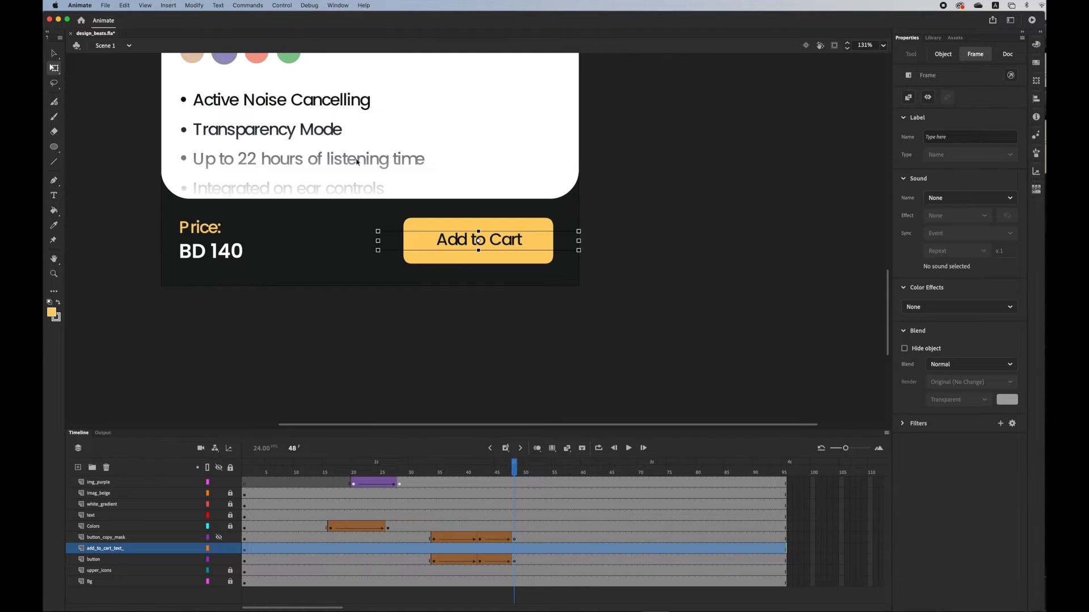
left_click(54, 53)
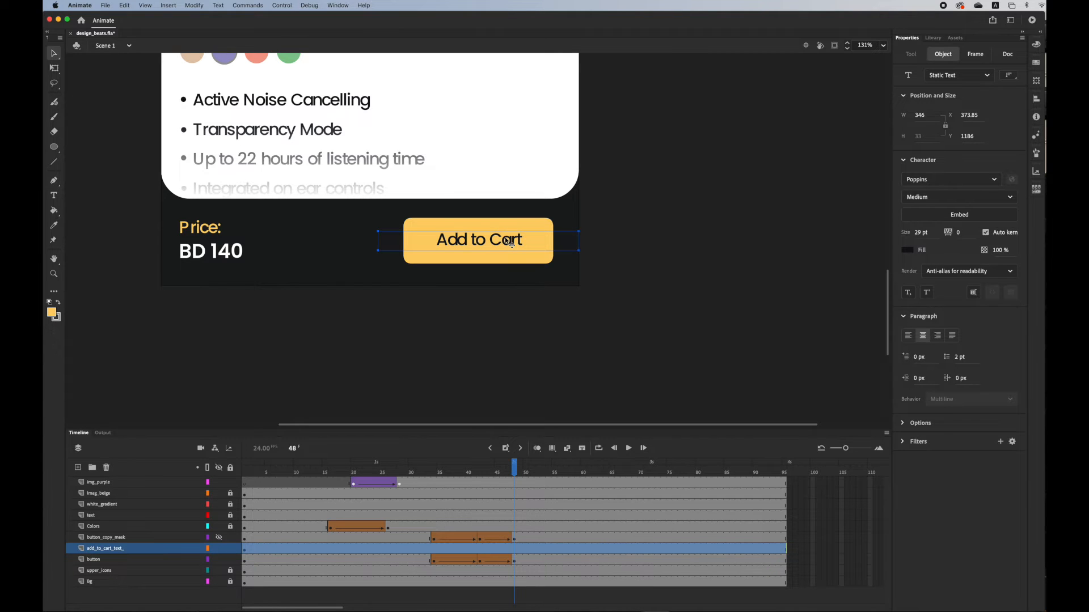
left_click_drag(510, 243, 498, 274)
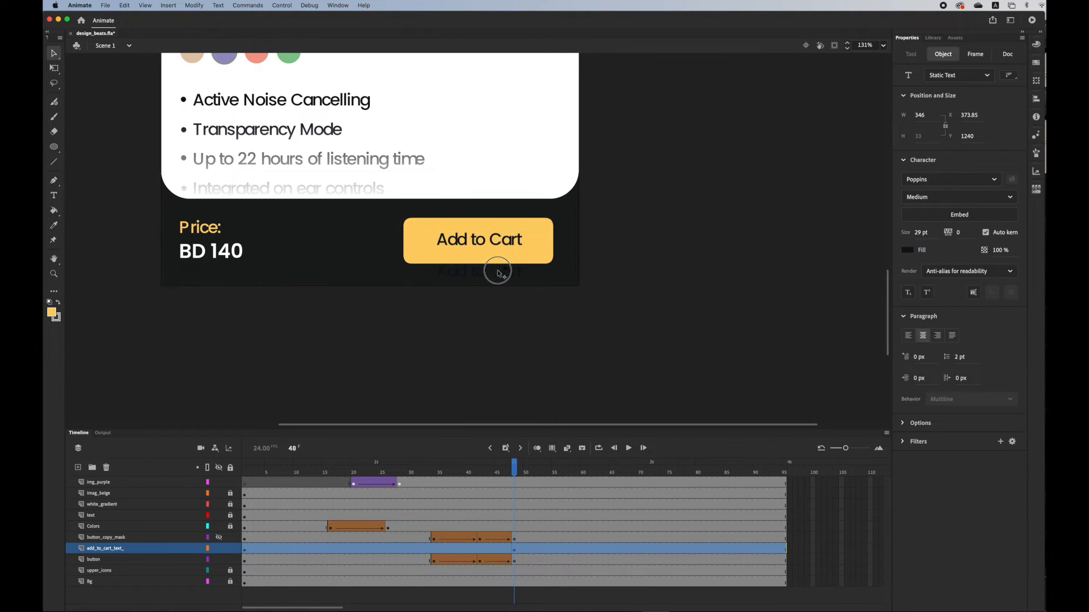
Change the wording of the duplicated text below the button to "Added"
double_click(498, 272)
double_click(498, 272)
left_click(497, 273)
triple_click(498, 273)
type("AD")
key("BackSpace")
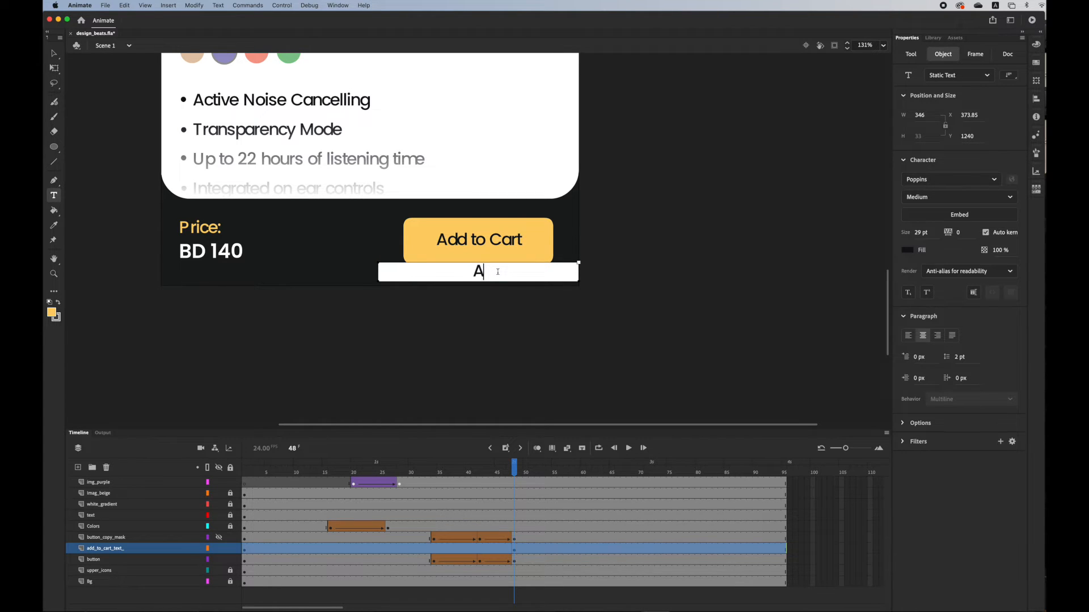
type("dded")
left_click(54, 53)
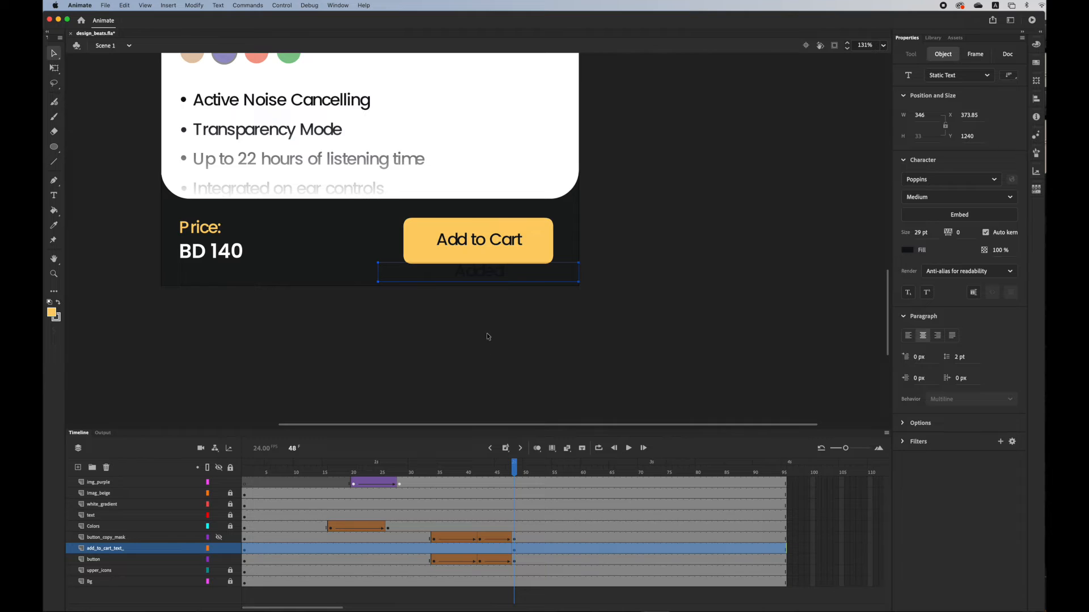
Move the add_to_cart_text_ layer's keyframe from frame 48 to frame 1
left_click(514, 549)
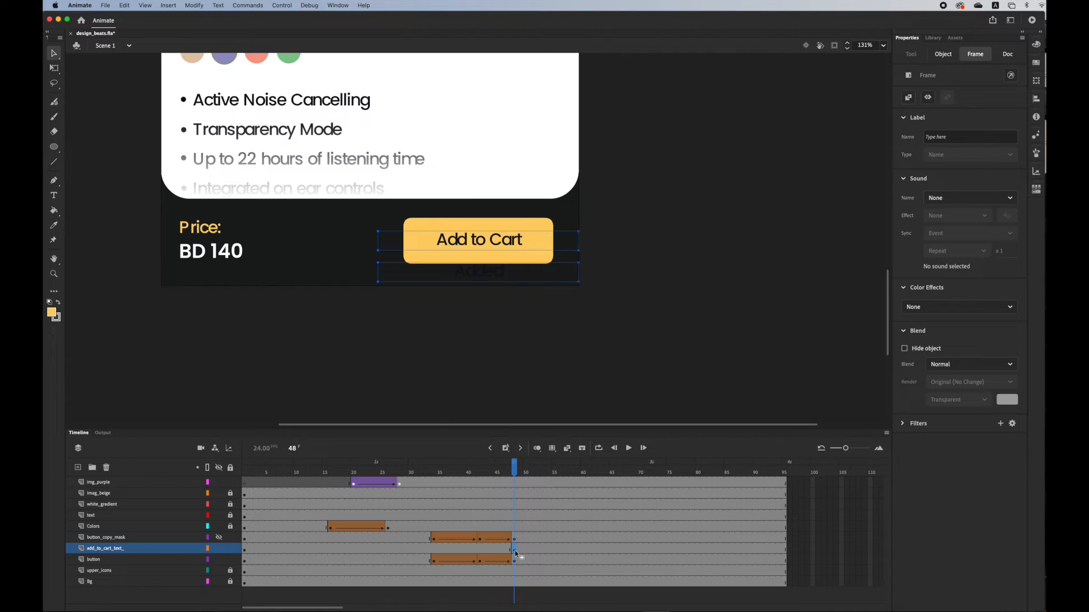
left_click_drag(515, 552, 246, 549)
left_click(429, 337)
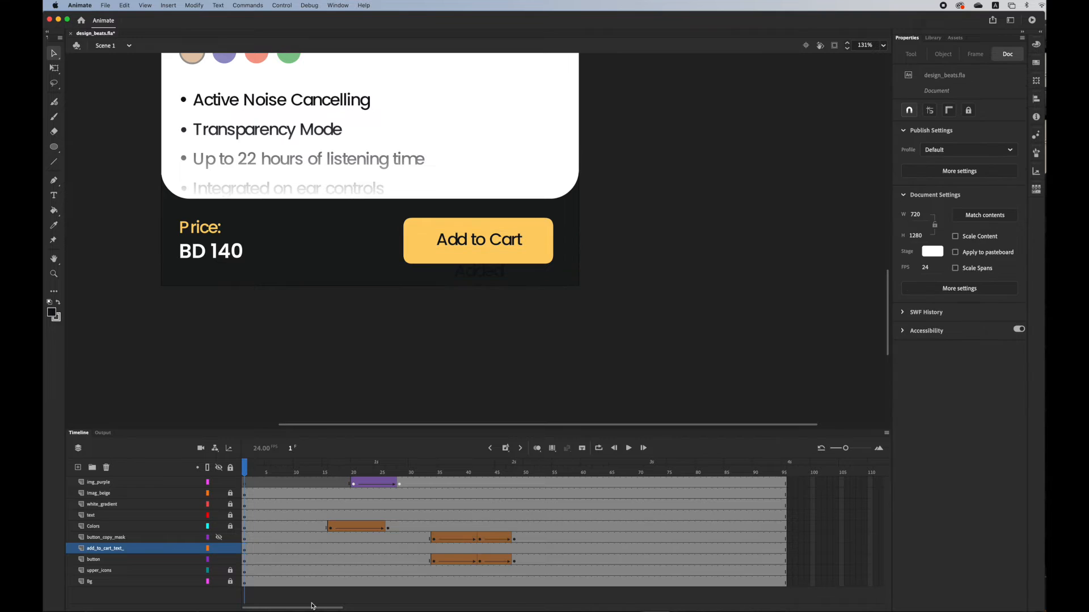
Insert a keyframe at frame 43 on the add_to_cart_text_ layer
left_click(482, 551)
left_click_drag(482, 472, 486, 502)
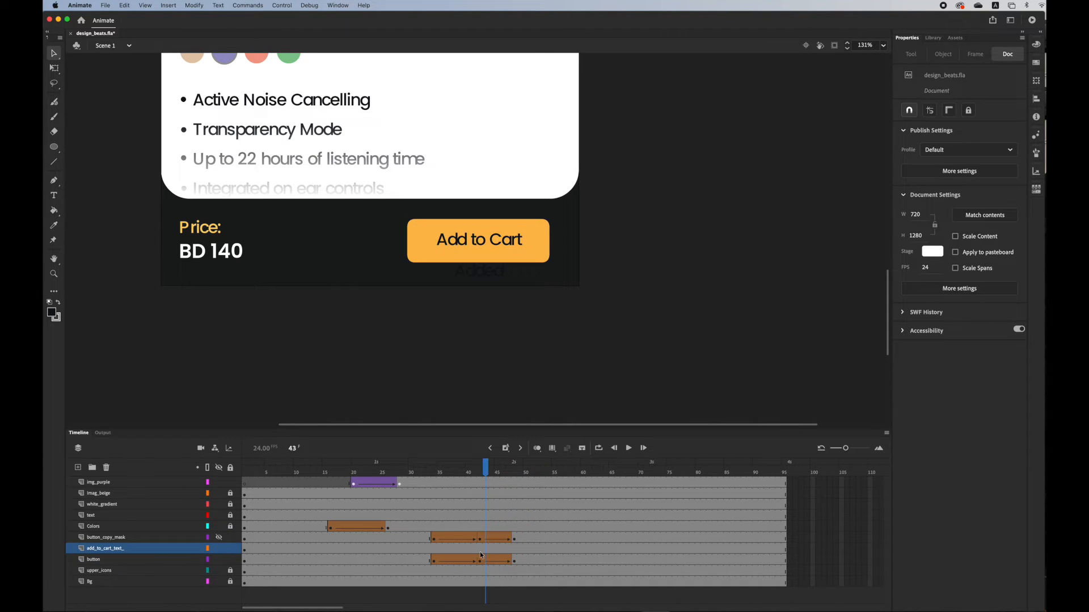
left_click(488, 554)
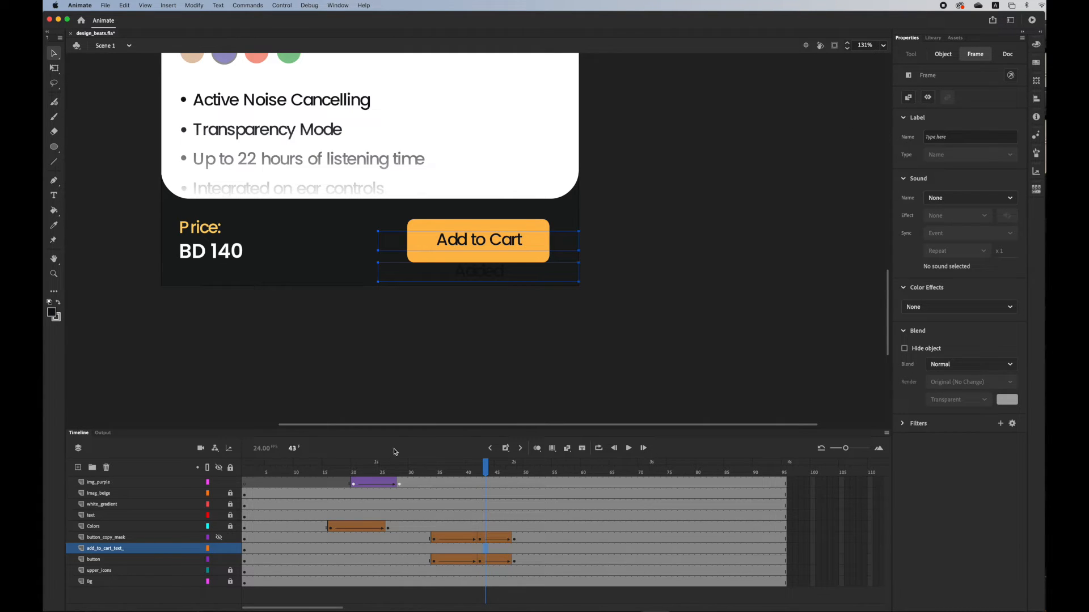
left_click(505, 448)
Add a keyframe at frame 51 on add_to_cart_text_ and move both texts straight up until "Added" sits centred on the button
left_click_drag(493, 474, 531, 472)
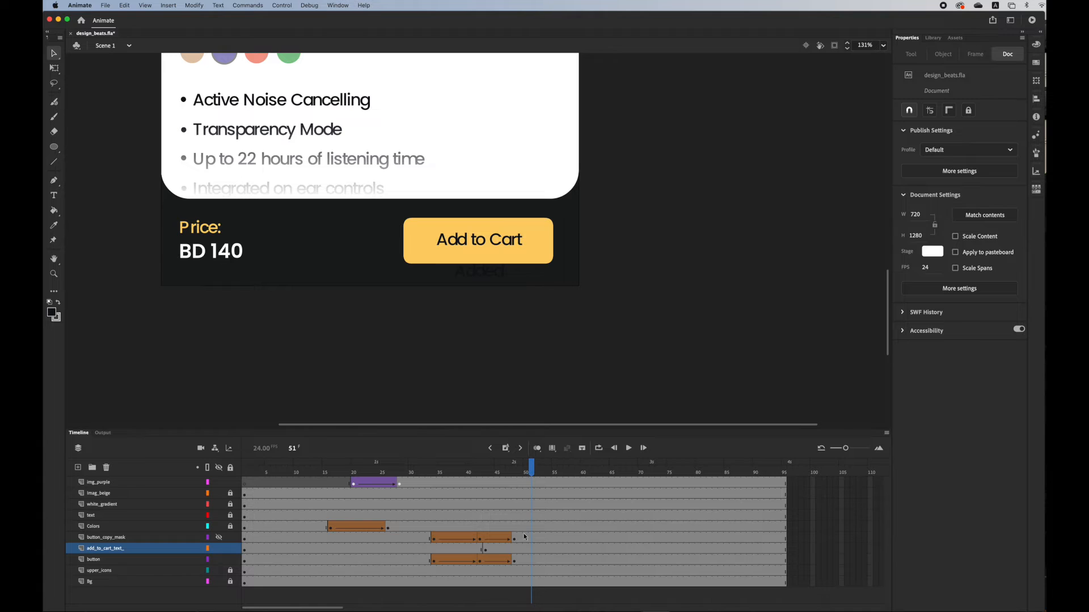
left_click(530, 548)
left_click_drag(493, 276, 493, 240)
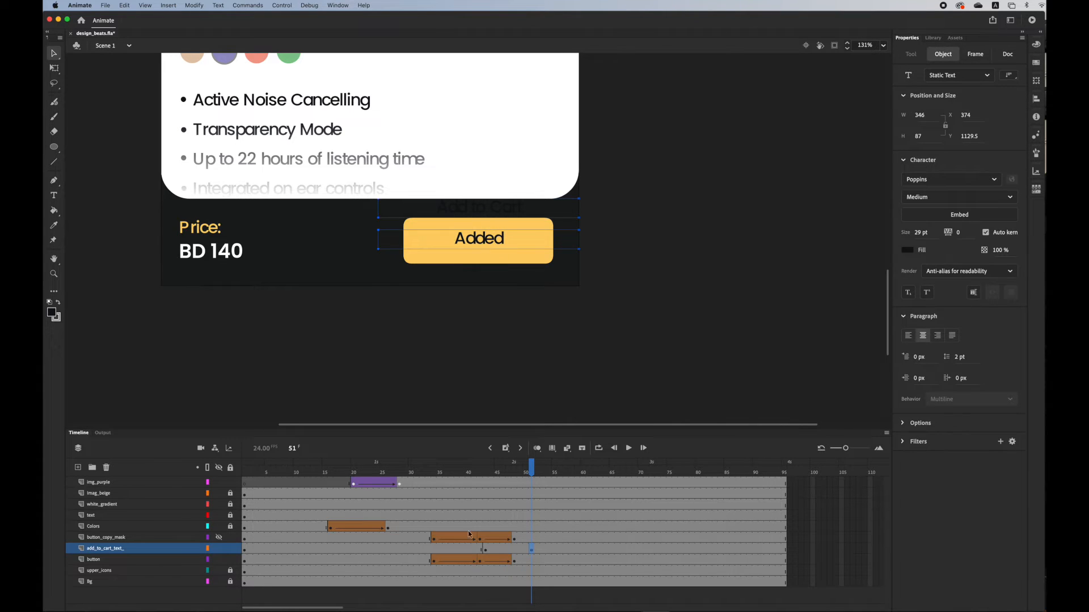
Create a classic tween between the add_to_cart_text_ keyframes at frames 43 and 51
left_click(496, 550)
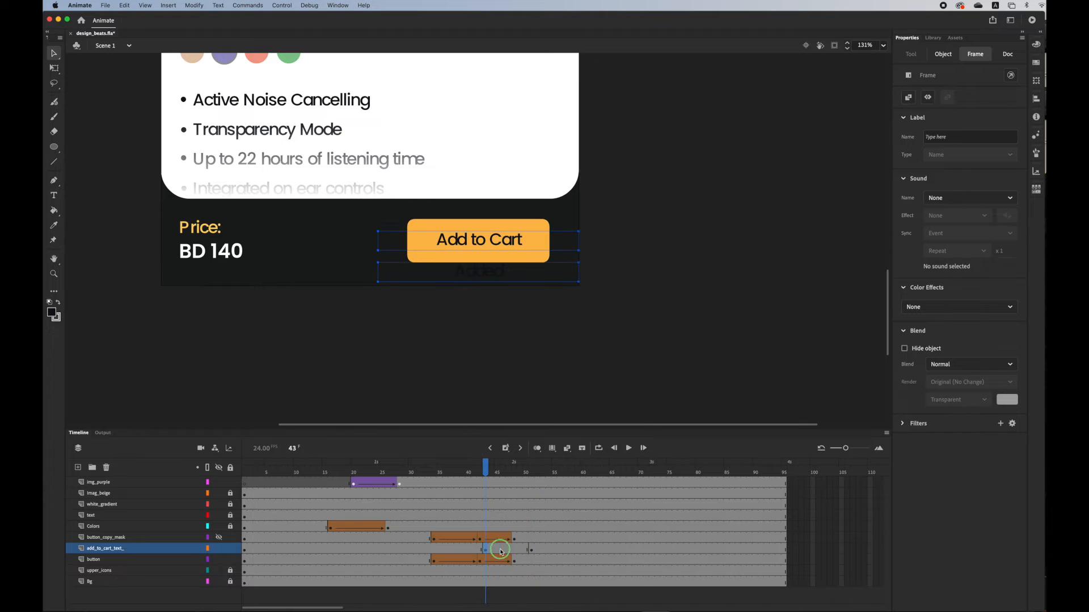
right_click(499, 549)
left_click(562, 364)
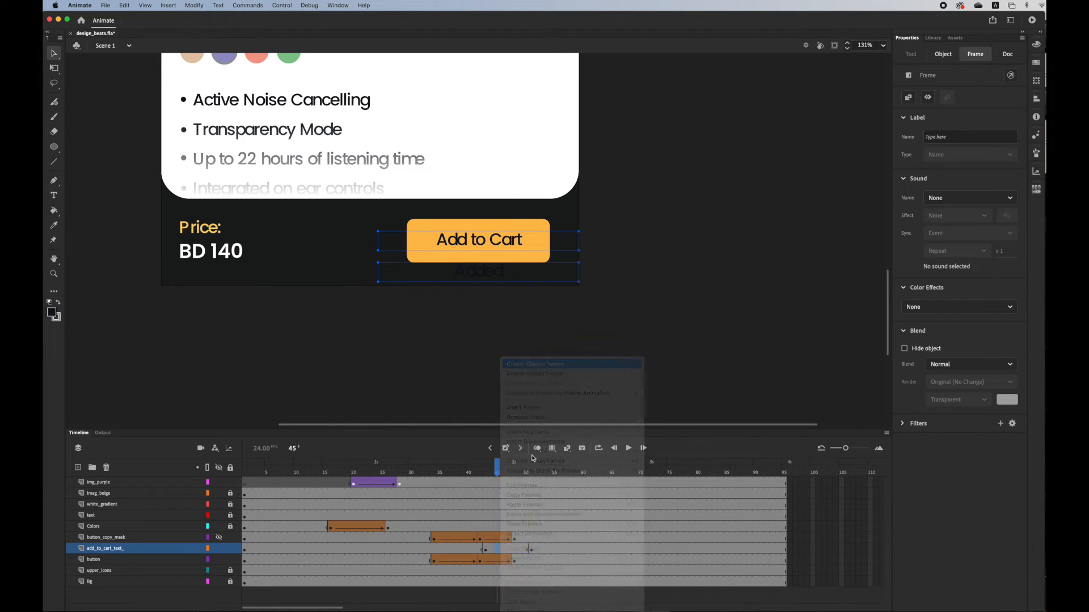
Nudge the texts at frame 51 slightly down to Y 1175 to centre "Added" vertically on the button
left_click_drag(503, 473, 531, 472)
left_click(489, 239)
key("Down")
key("Down")
key("Down")
key("Down")
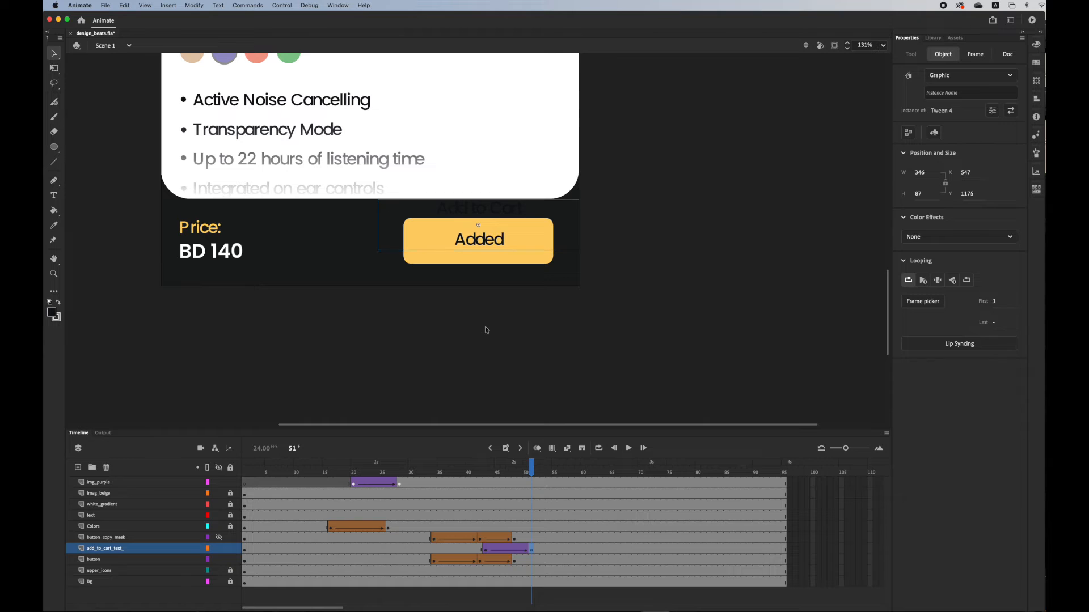
Compare the Ease Out presets for the add_to_cart_text_ tween, apply Sine Ease-Out, and play back the button animation
right_click(507, 551)
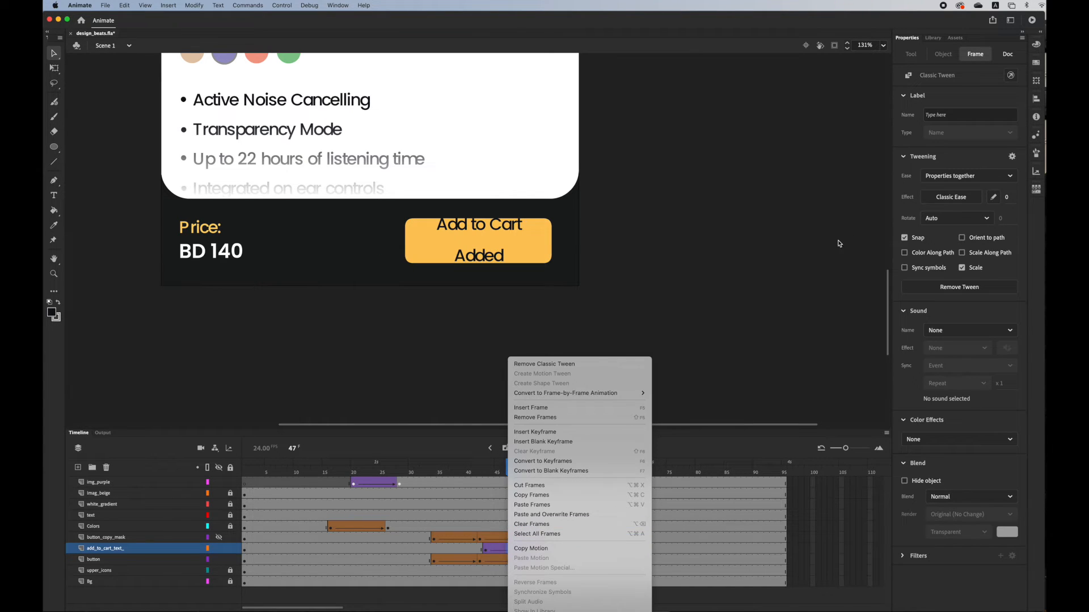
left_click(528, 550)
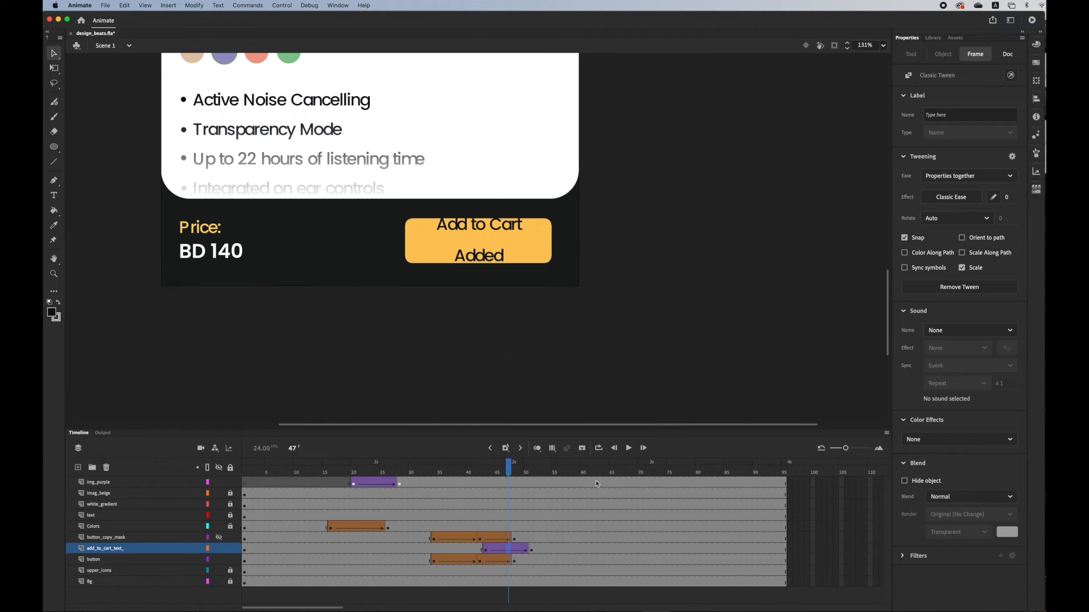
left_click(939, 198)
left_click(762, 261)
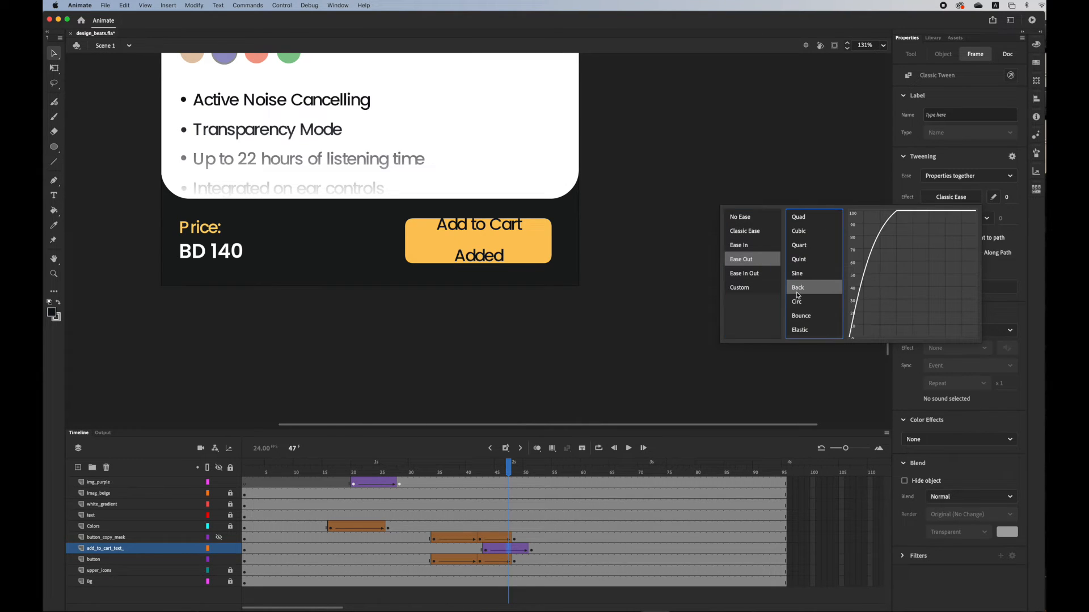
left_click(807, 302)
left_click(813, 319)
left_click(810, 247)
left_click(808, 231)
left_click(808, 219)
left_click(812, 249)
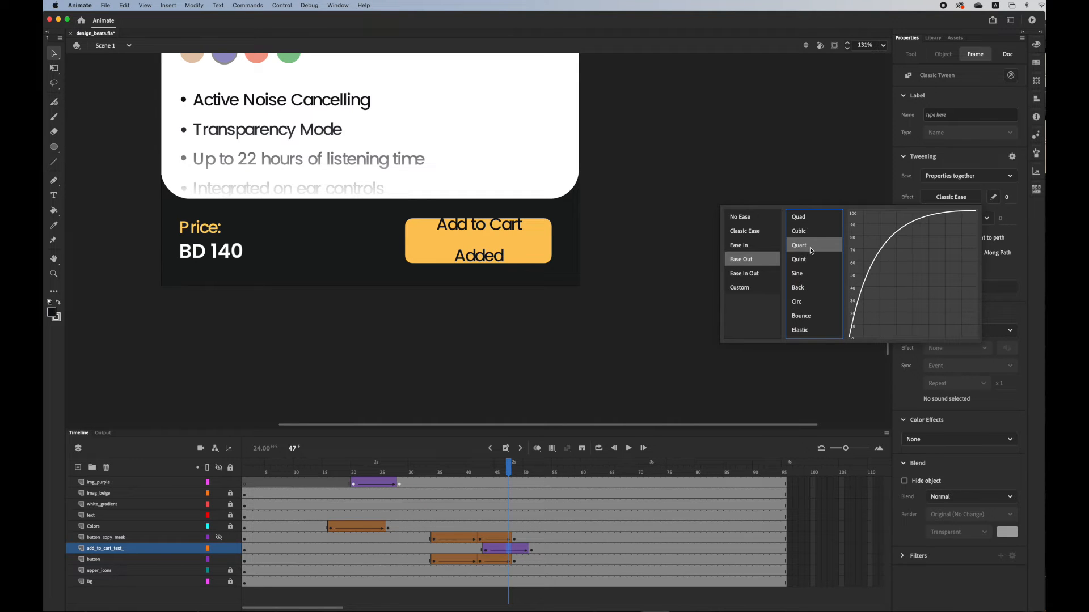
left_click(811, 262)
left_click(807, 276)
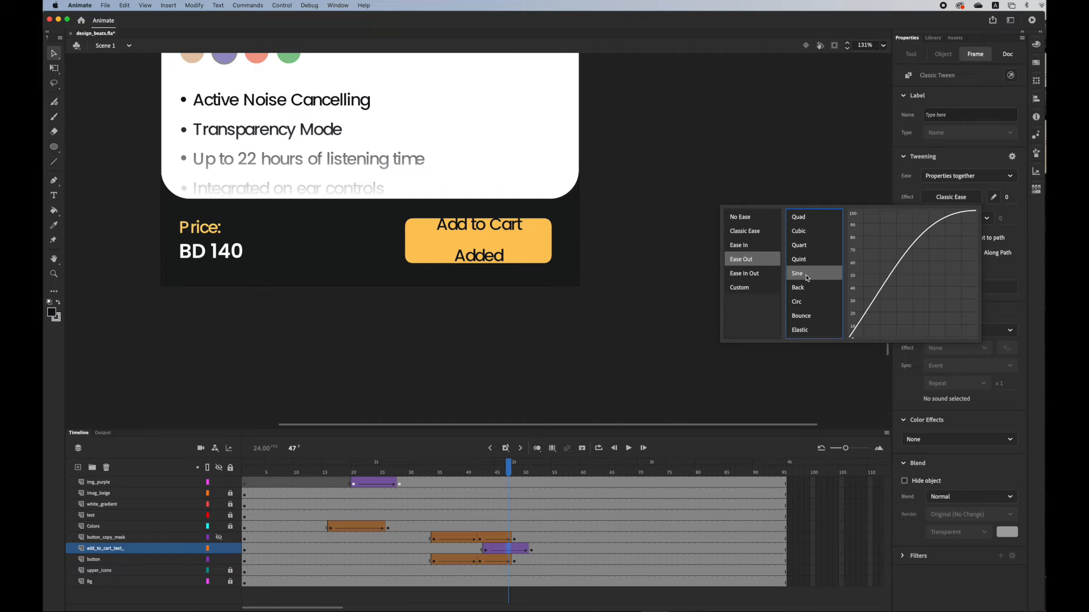
double_click(804, 274)
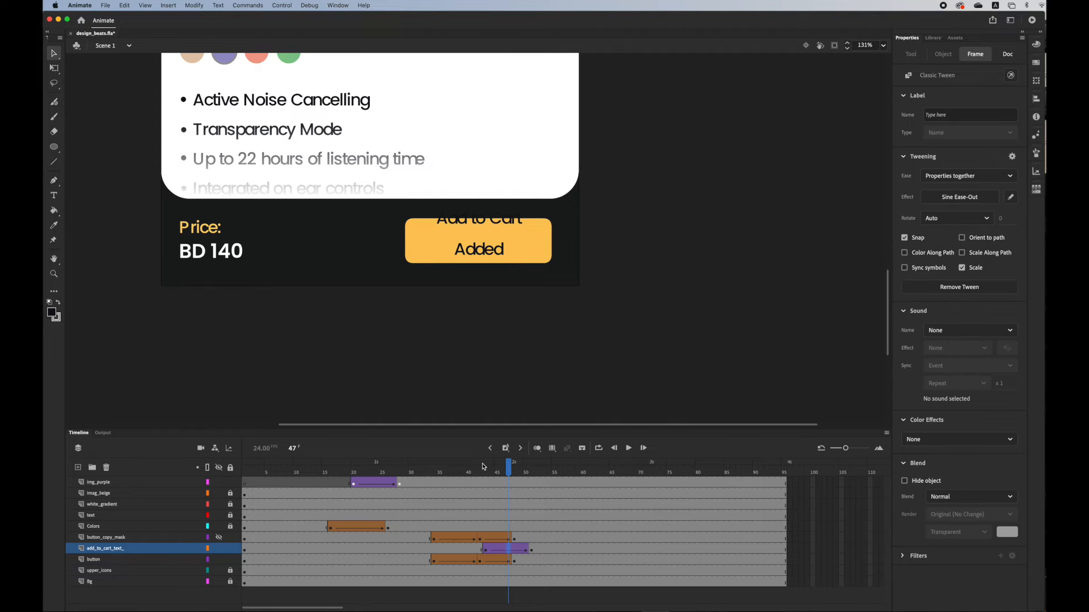
left_click(452, 472)
key("Return")
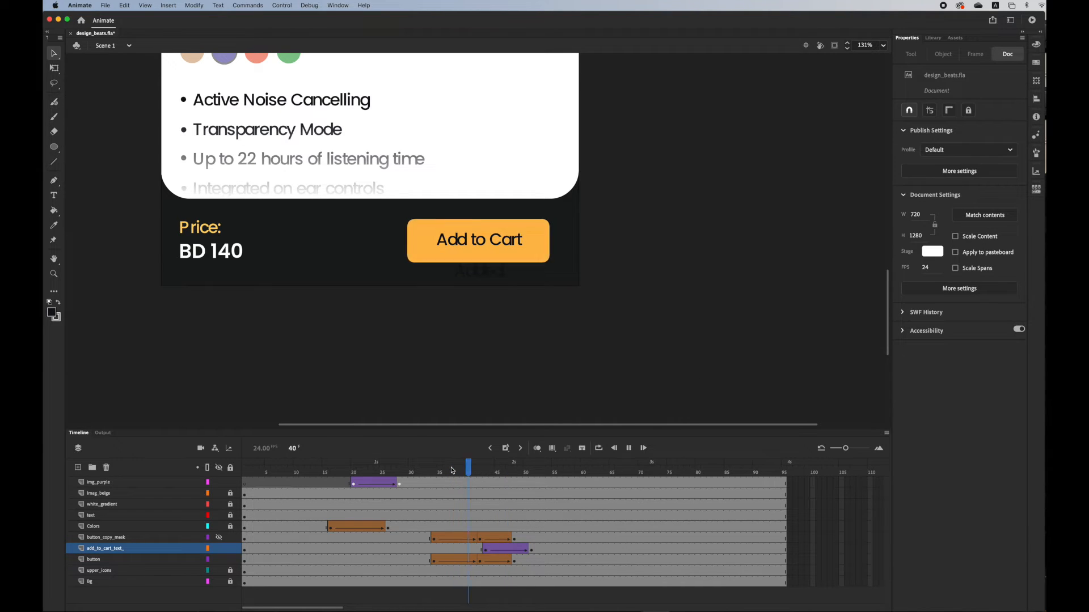
key("Return")
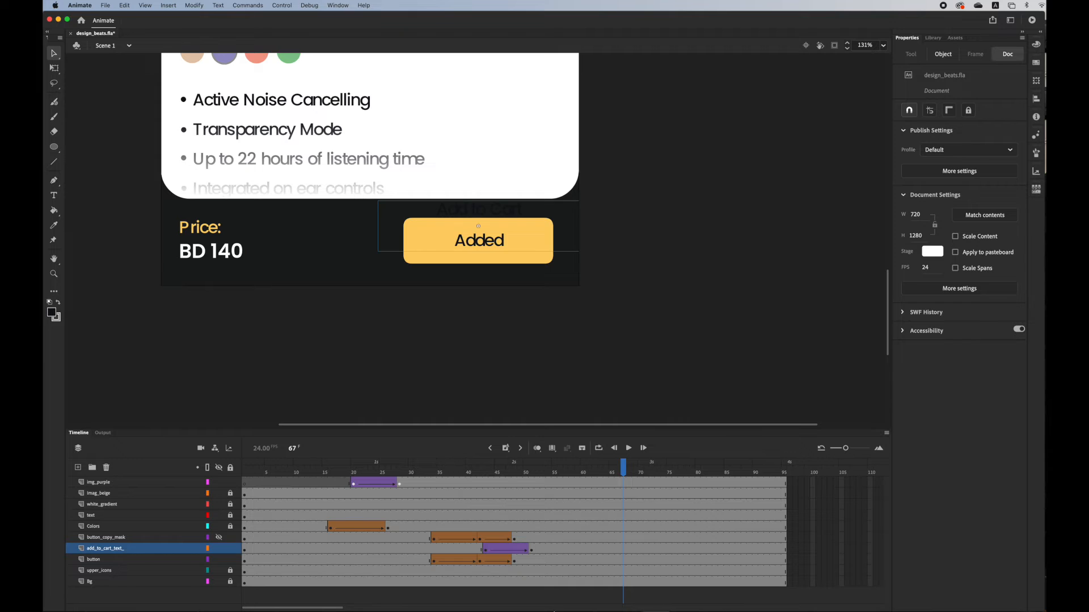
Turn button_copy_mask into a mask for the add_to_cart_text_ layer and play the animation from frame 1
left_click(499, 547)
left_click_drag(513, 469, 497, 472)
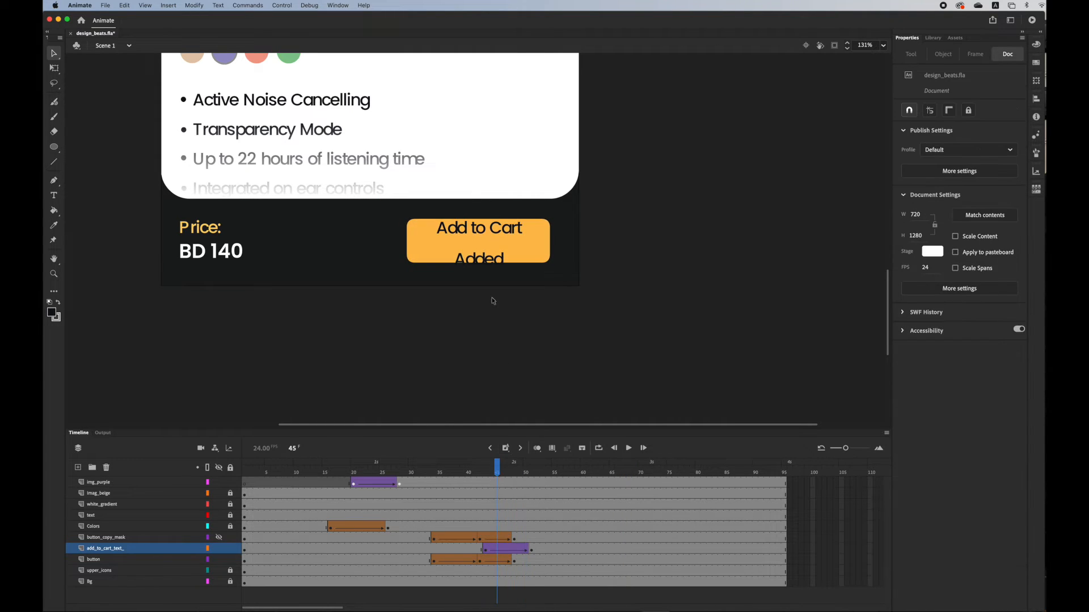
left_click(106, 541)
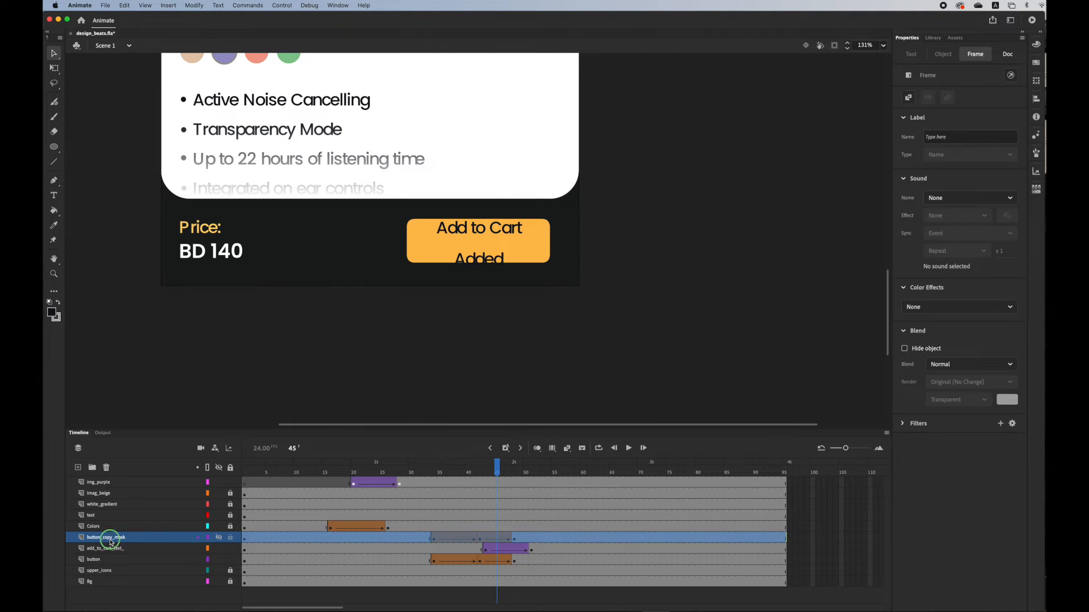
right_click(110, 542)
left_click(124, 536)
mouse_move(498, 470)
left_mouse_down()
mouse_move(469, 473)
mouse_move(510, 478)
left_mouse_up()
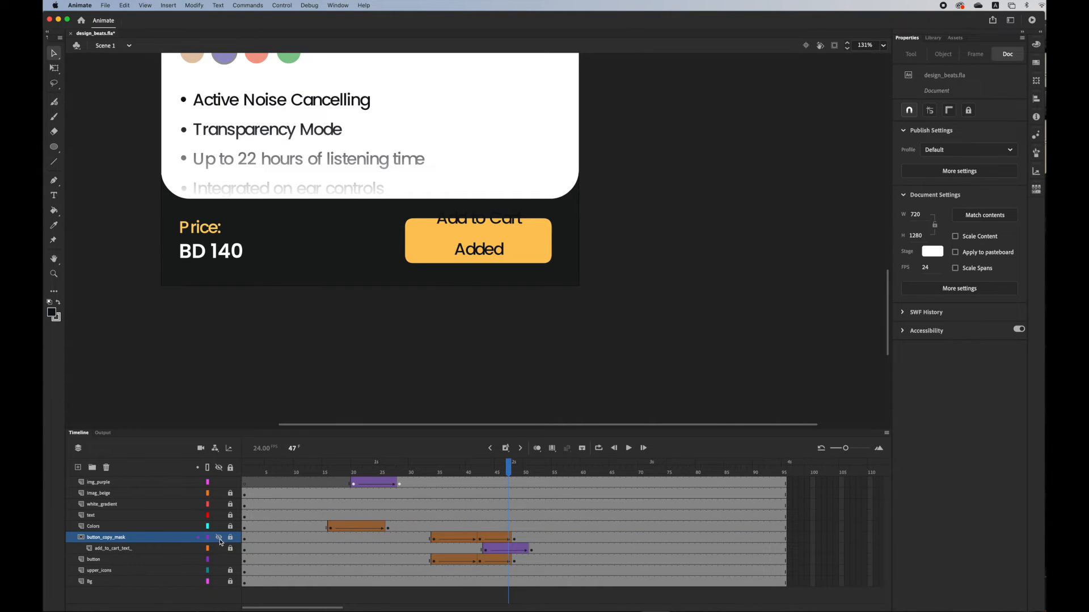
left_click_drag(517, 469, 92, 496)
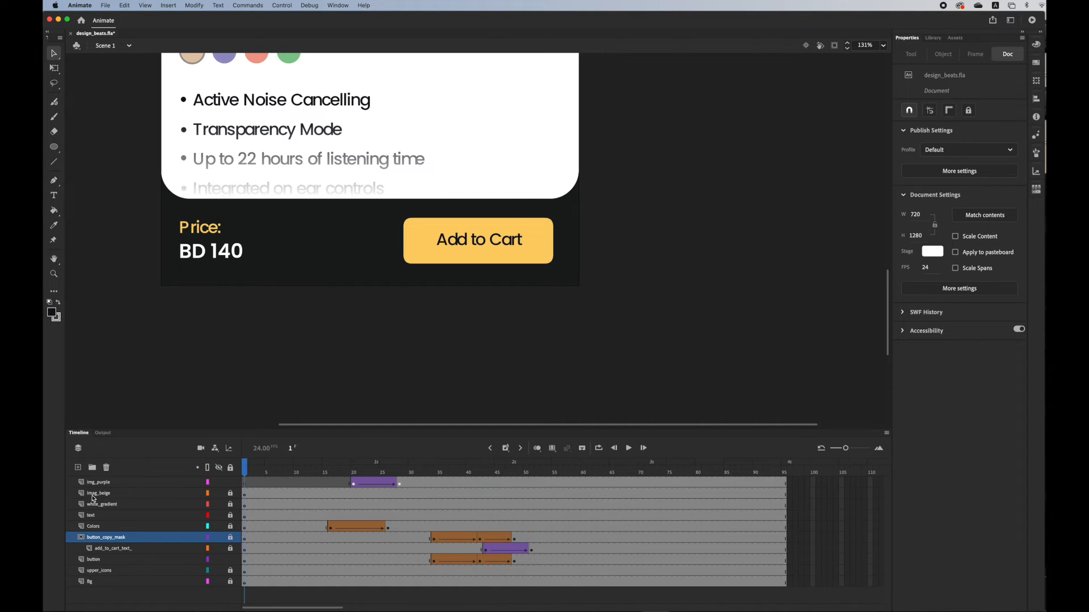
key("Return")
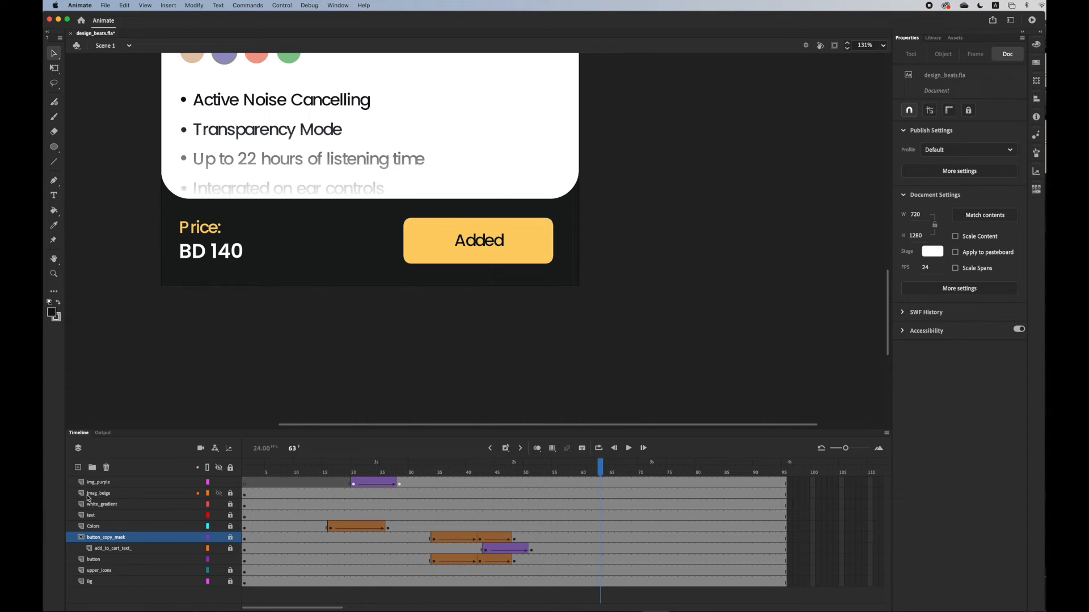
Move the add_to_cart_text_ tween's starting keyframe to frame 44 and replay the text change
left_click(484, 551)
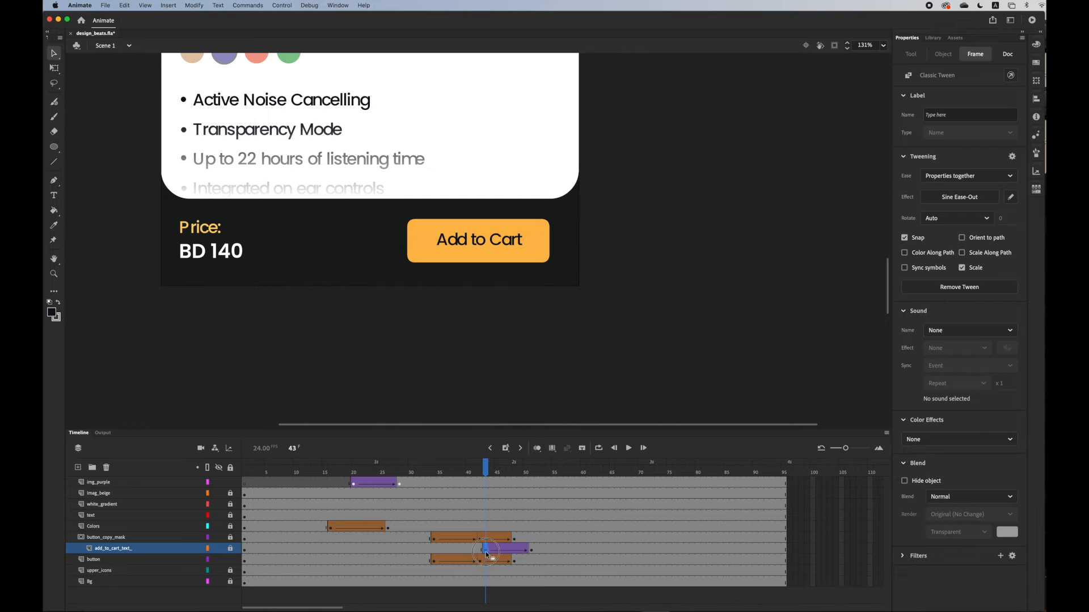
left_click_drag(488, 552, 495, 555)
mouse_move(492, 469)
left_mouse_down()
mouse_move(541, 466)
mouse_move(481, 468)
mouse_move(481, 483)
left_mouse_up()
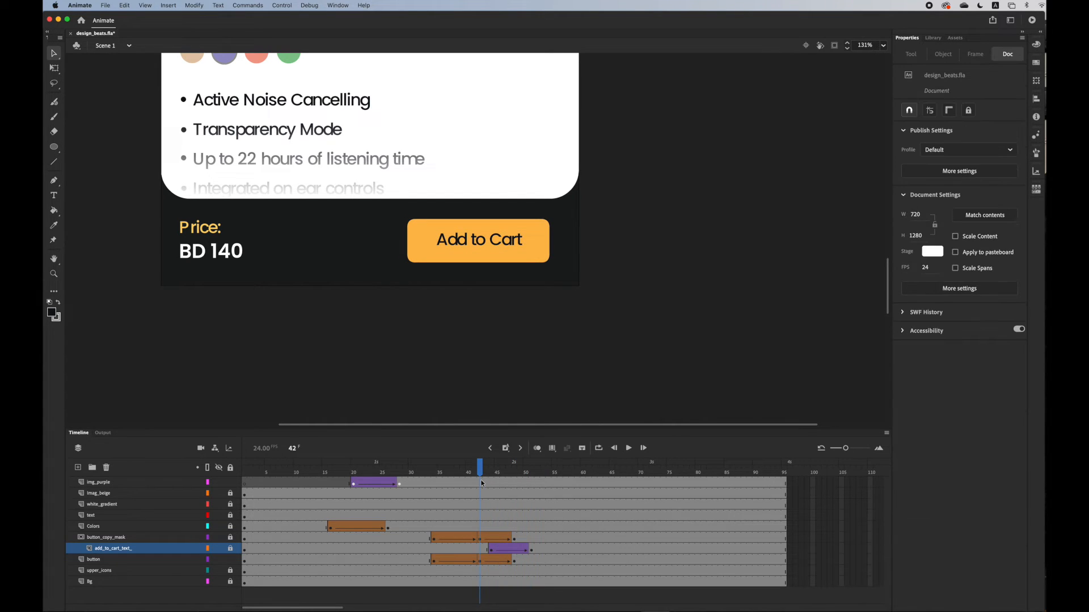
key("Return")
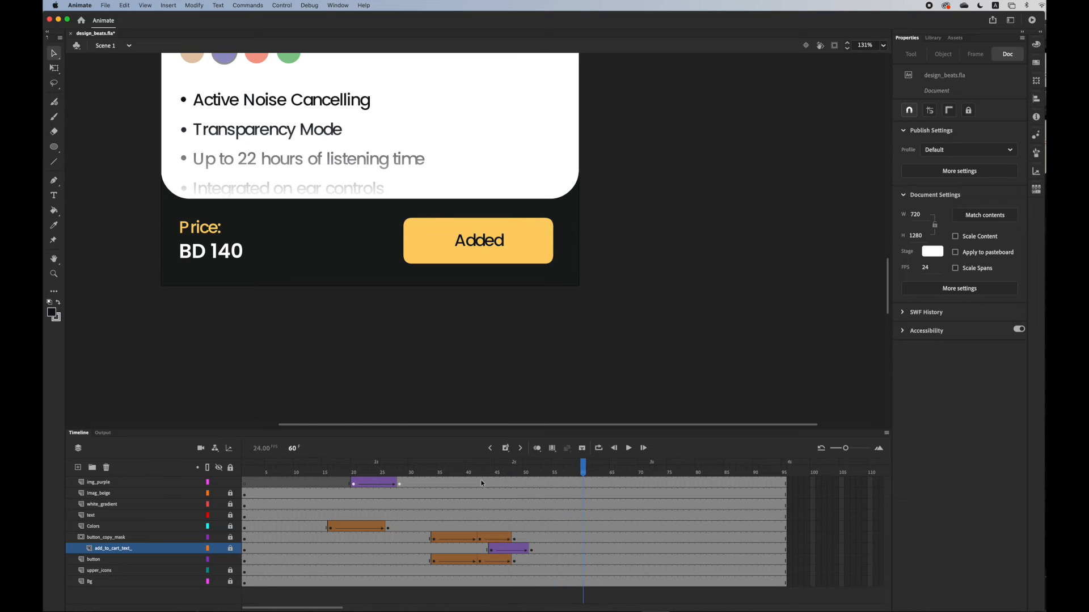
Move the add_to_cart_text_ tween's ending keyframe to frame 50 and review the button animation again
left_click(535, 553)
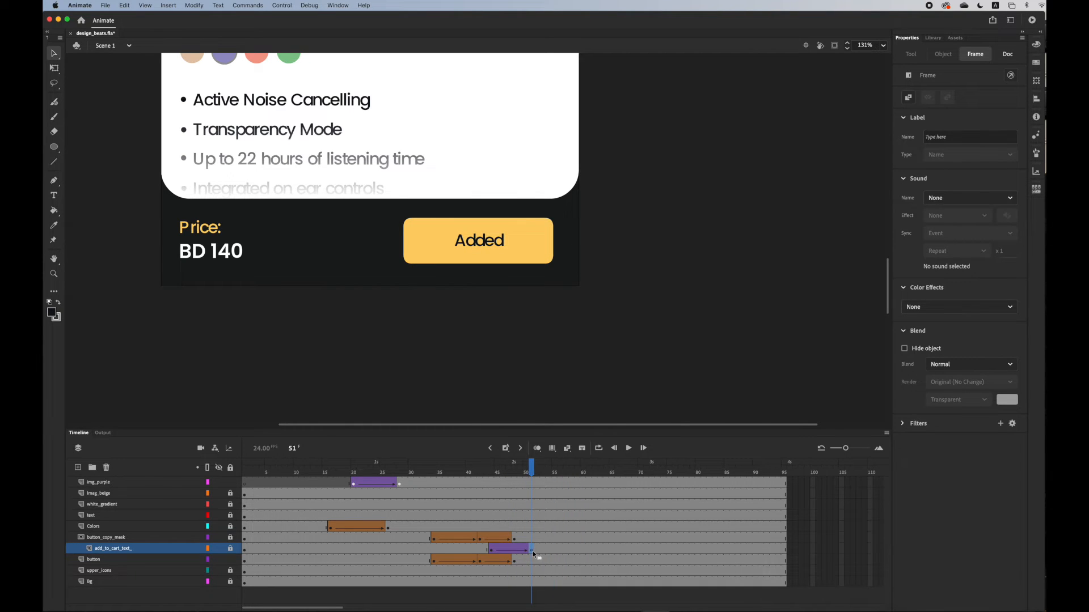
left_click_drag(527, 550, 525, 551)
left_click(477, 472)
key("Return")
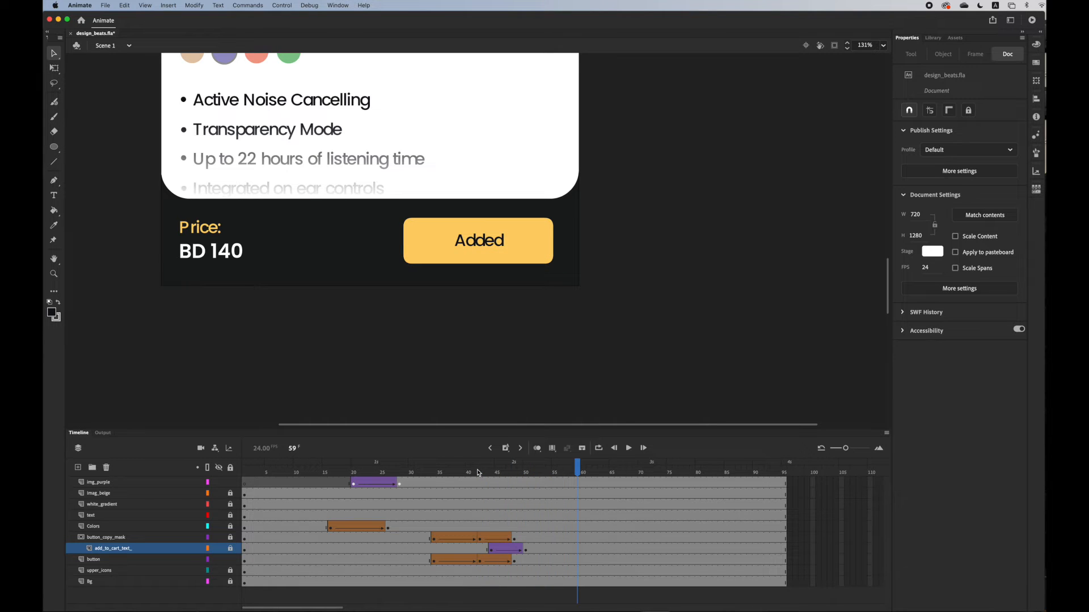
left_click_drag(477, 472, 536, 505)
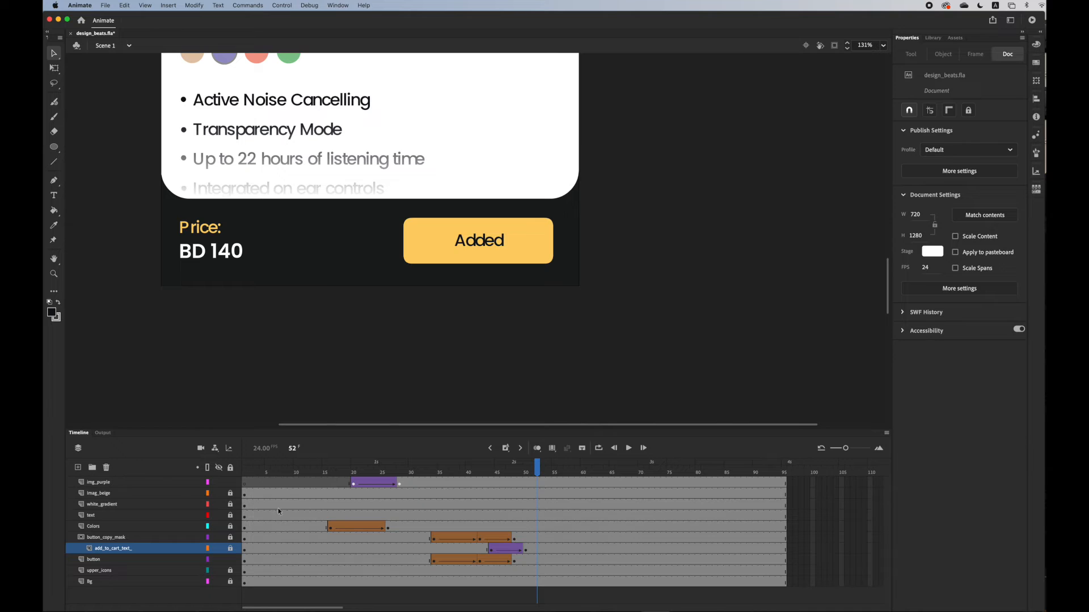
Add a new layer above button_copy_mask and insert a keyframe on it at frame 48
scroll(566, 271, "up", 2)
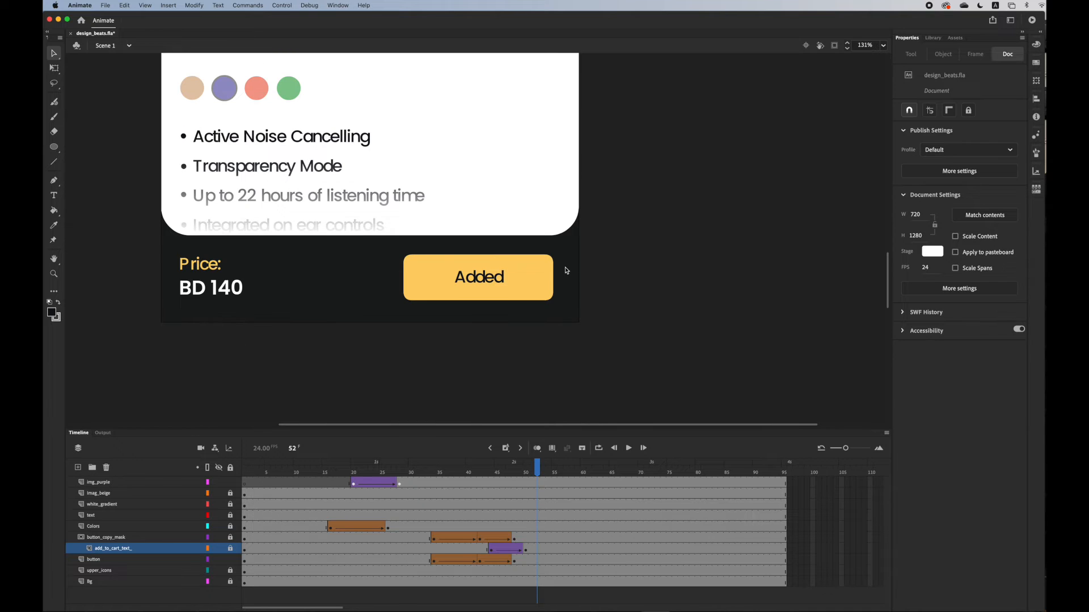
left_click_drag(535, 468, 514, 469)
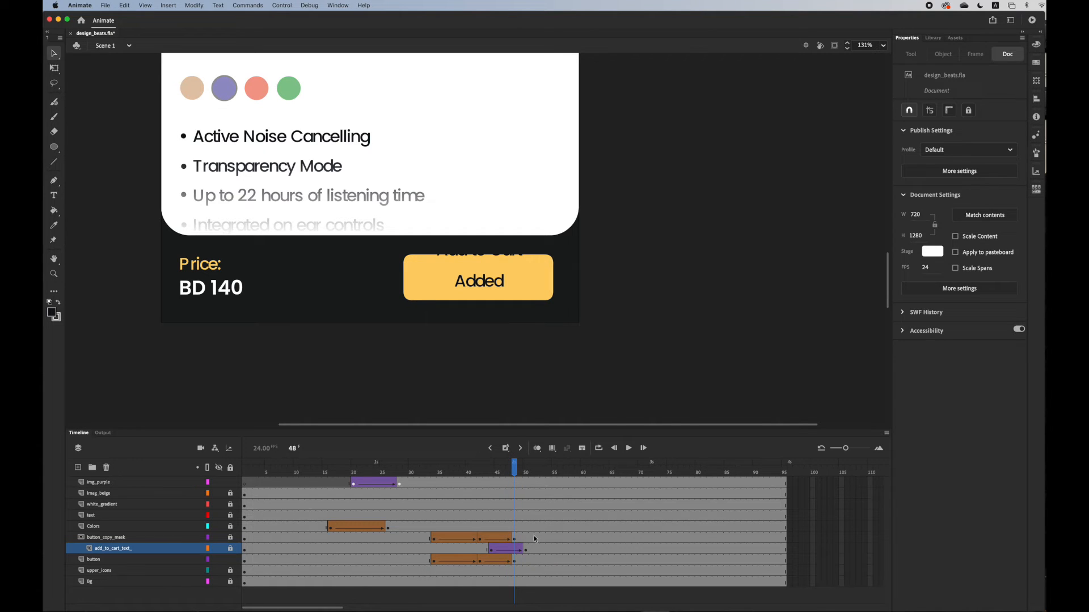
left_click(124, 536)
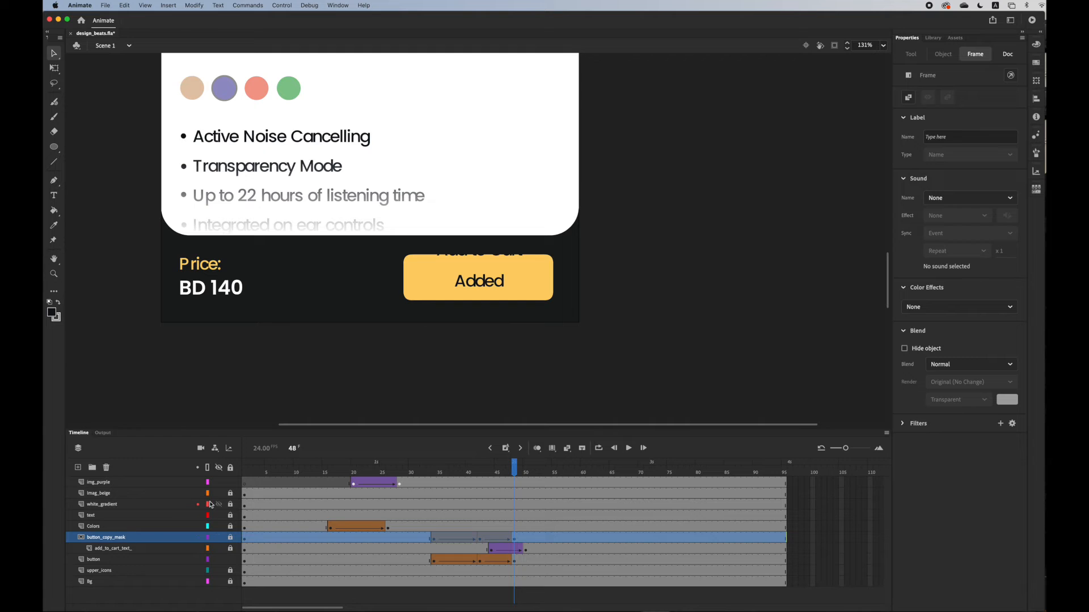
left_click(77, 467)
scroll(352, 295, "up", 3)
scroll(352, 294, "up", 10)
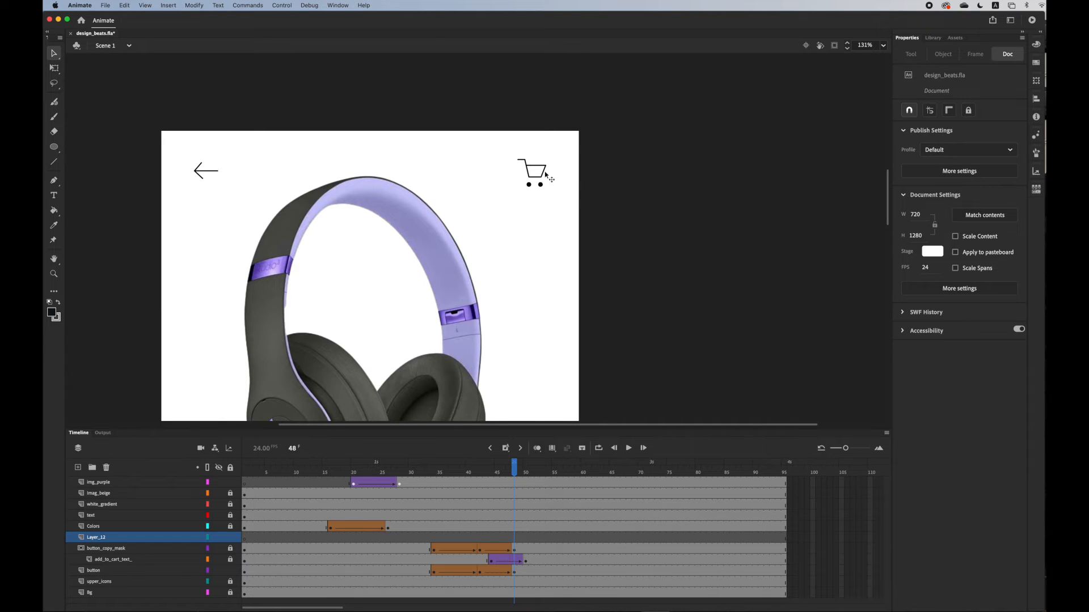
key("super+minus")
scroll(546, 174, "down", 4)
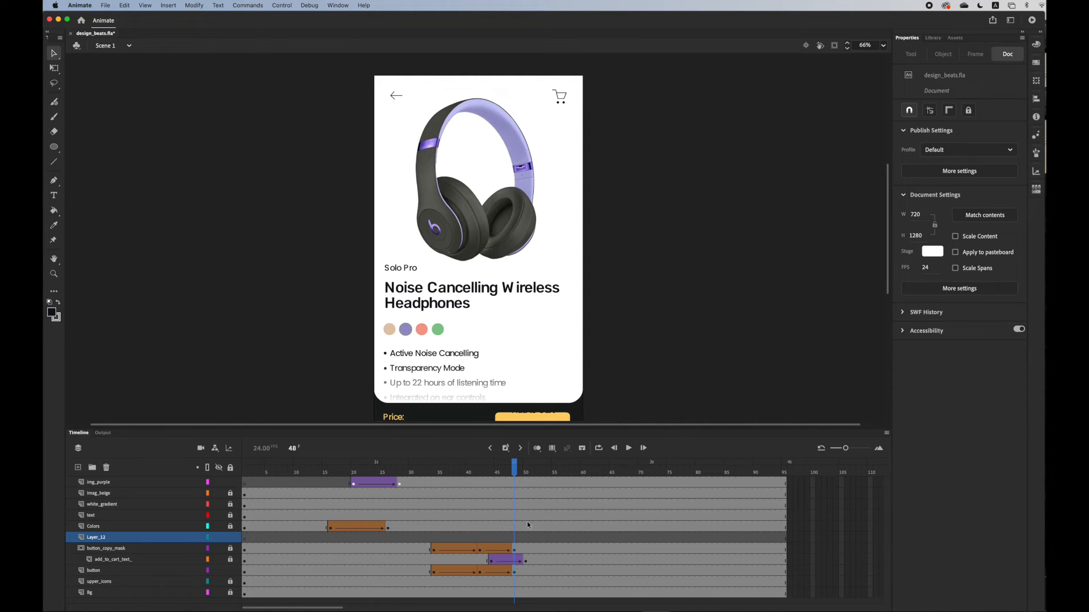
left_click(505, 449)
Set up the Oval tool with no stroke and a fill sampled from the yellow Add to Cart button
left_click(55, 150)
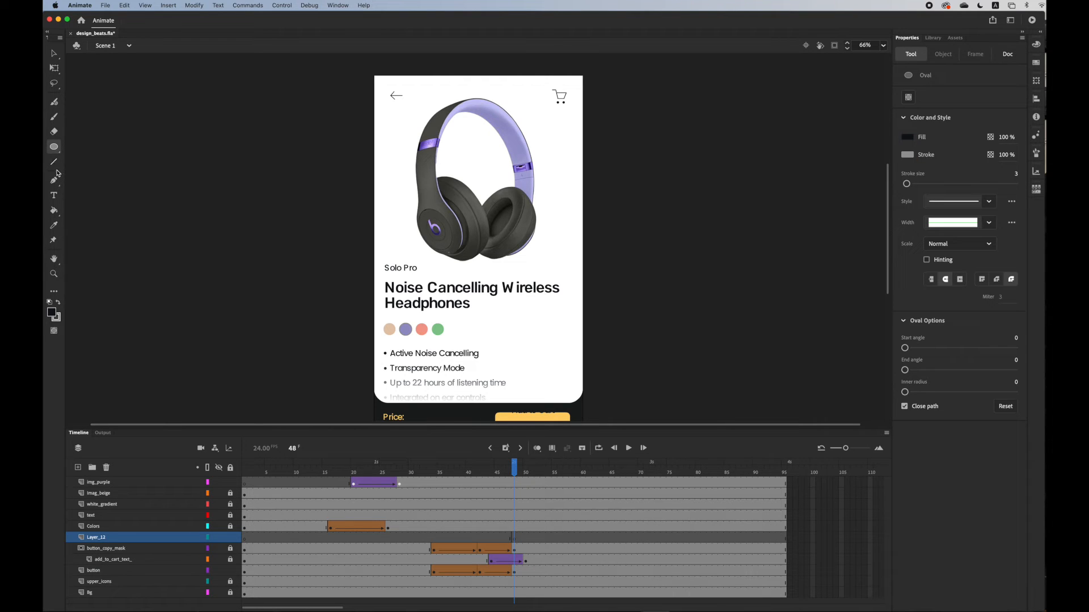
left_click(57, 317)
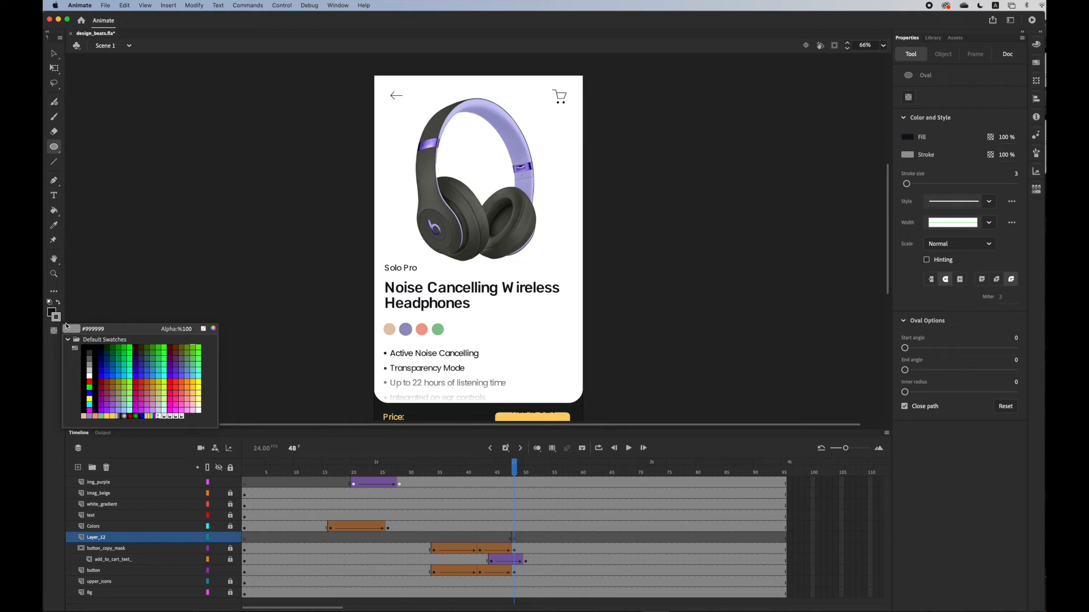
left_click(203, 329)
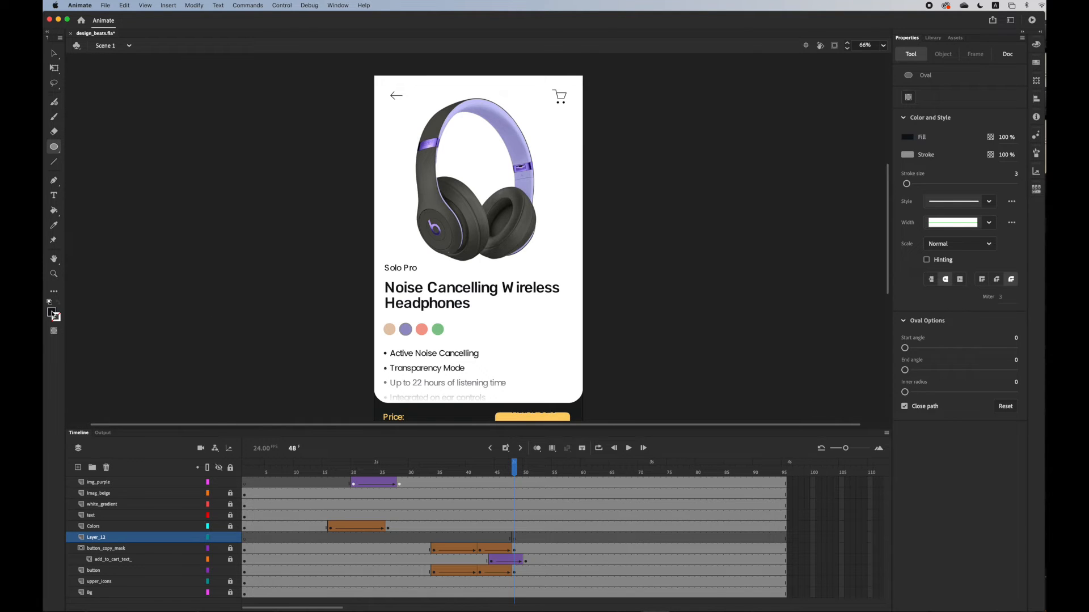
left_click(52, 313)
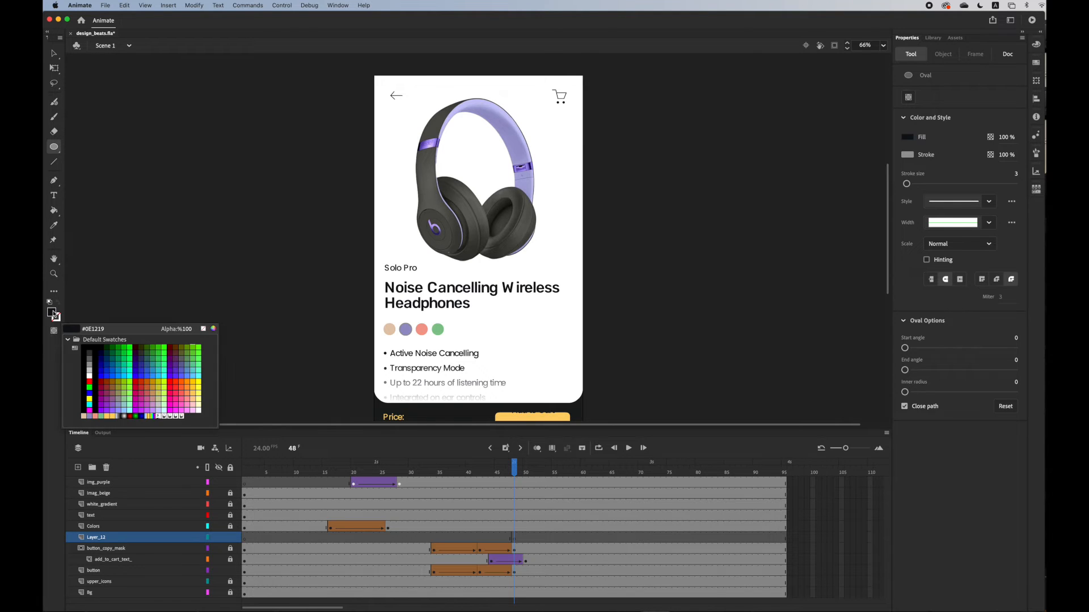
left_click(508, 417)
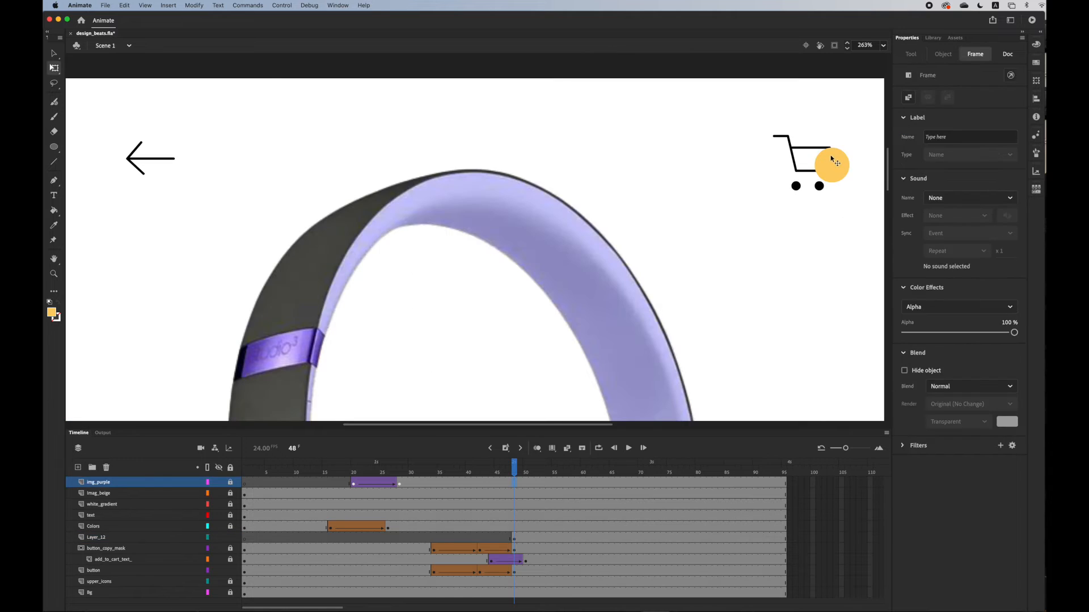
Place a yellow circle on the cart icon's upper right corner and scale it to 20 by 20 px at X 650, Y 48
key("q")
left_click(831, 161)
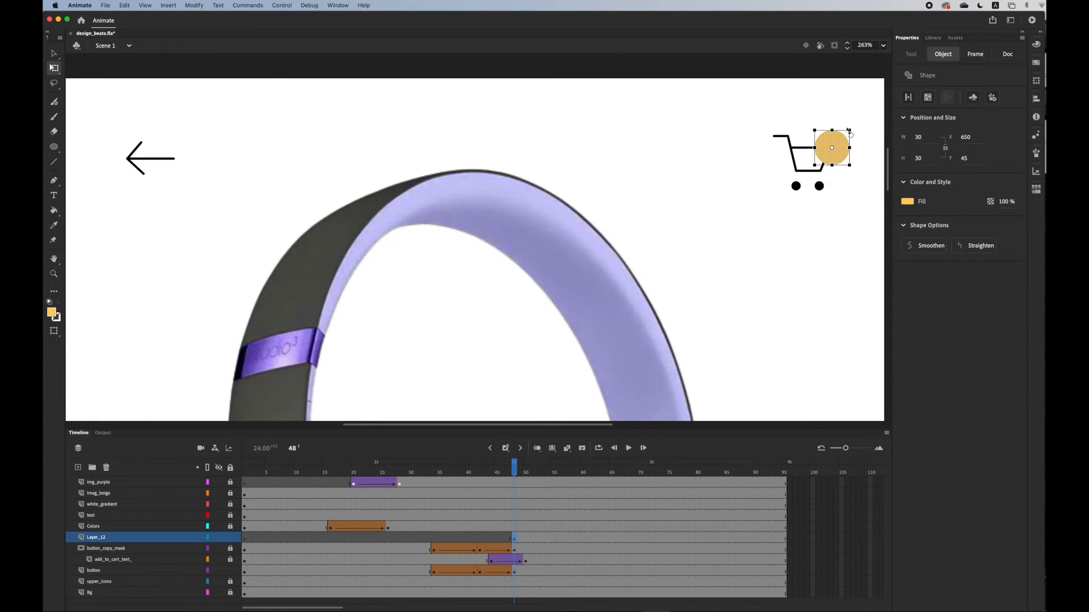
left_click_drag(850, 128, 830, 153)
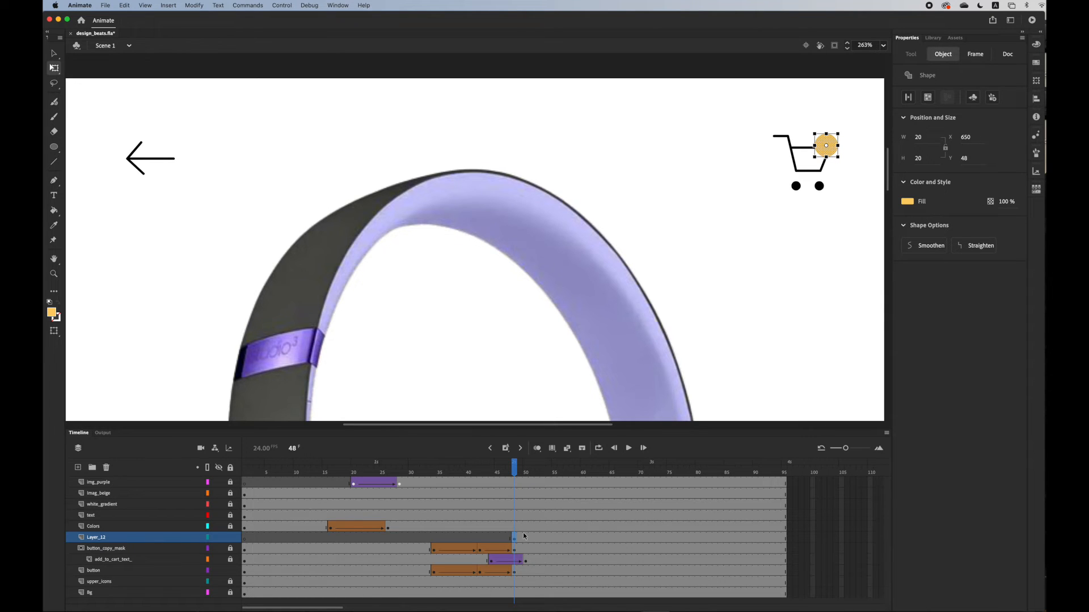
Insert a circle keyframe at frame 53, and at frame 48 shrink the circle to 6 by 6 px with 0% fill alpha
left_click_drag(517, 468, 543, 470)
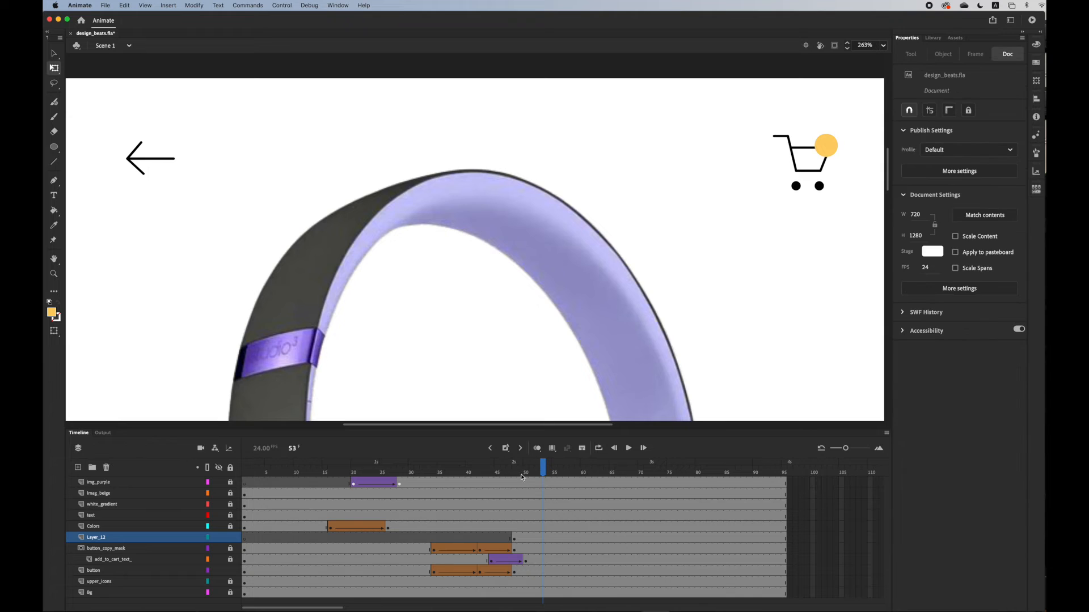
left_click(514, 538)
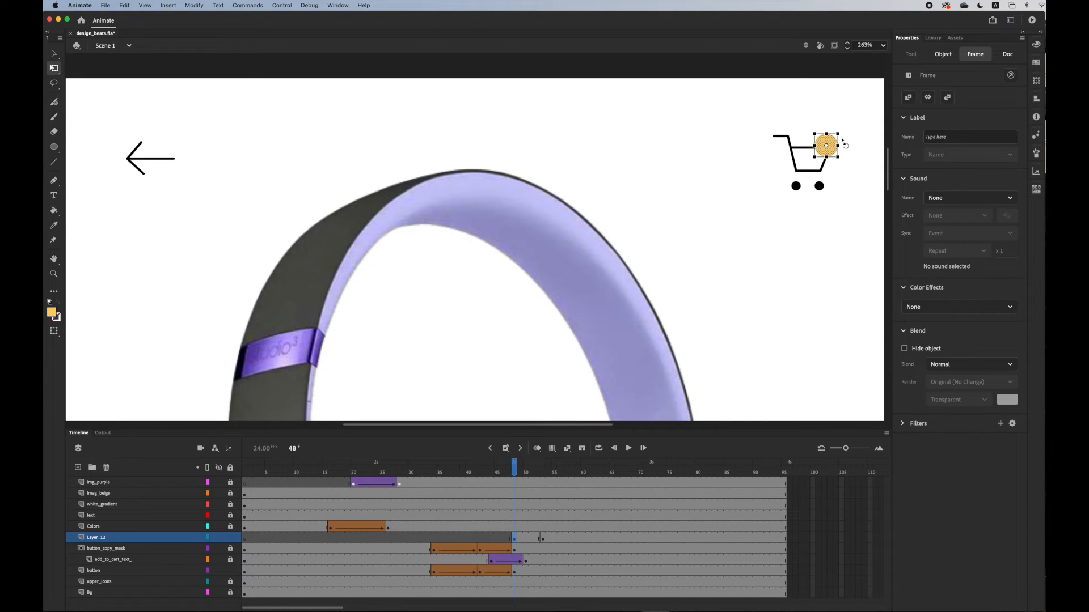
left_click_drag(838, 132, 834, 141)
left_click(1001, 201)
type("0")
key("Return")
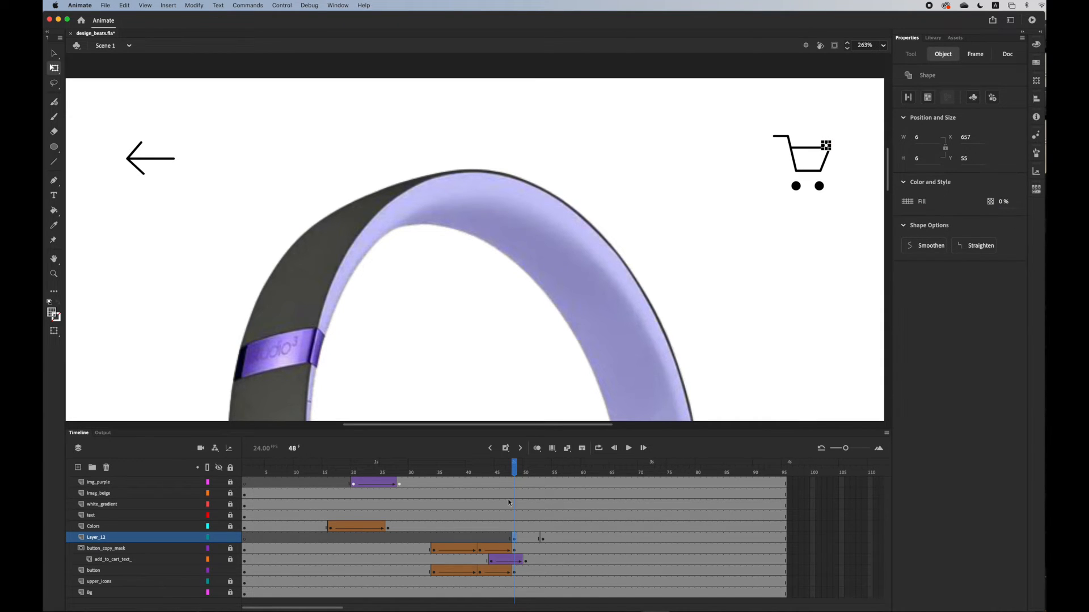
Create a shape tween between the circle's keyframes at frames 48 and 53 and apply the Circ Ease-Out effect
mouse_move(516, 474)
left_mouse_down()
mouse_move(548, 474)
mouse_move(531, 474)
left_mouse_up()
left_click(527, 541)
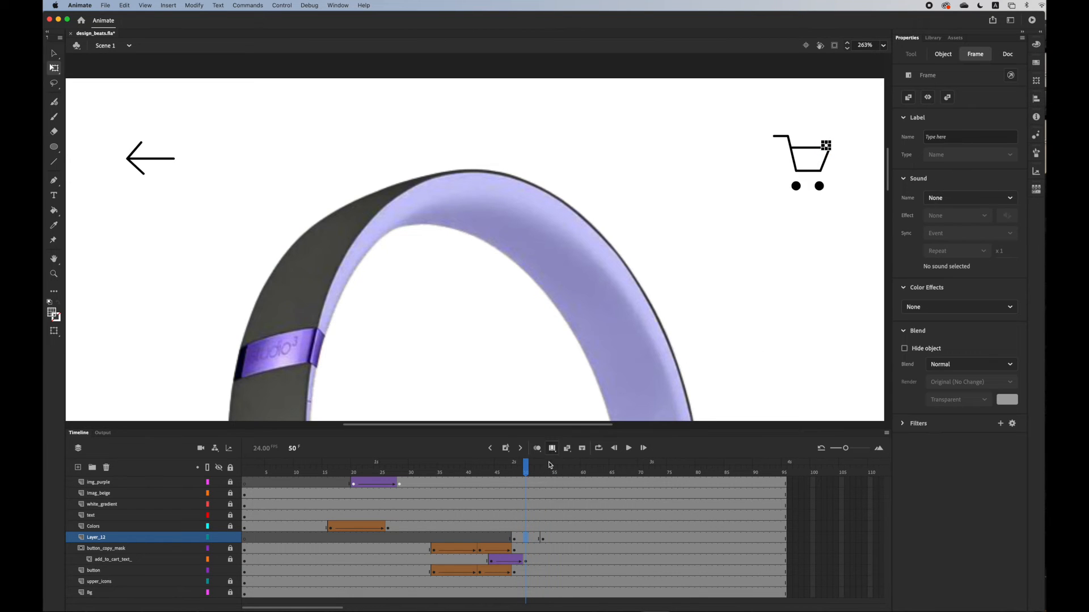
right_click(530, 544)
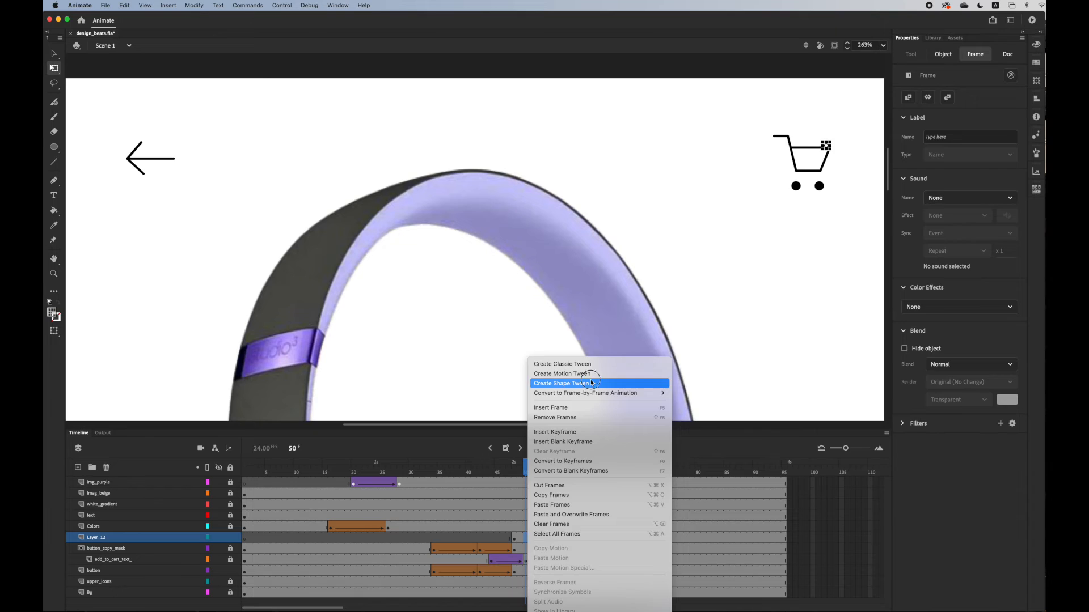
key("Escape")
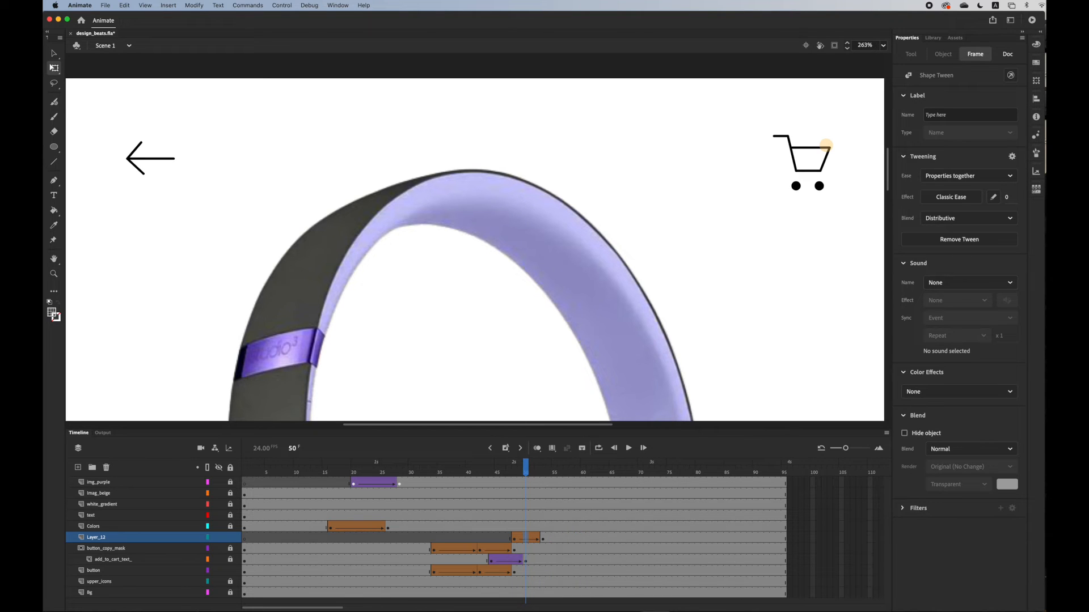
left_click(951, 197)
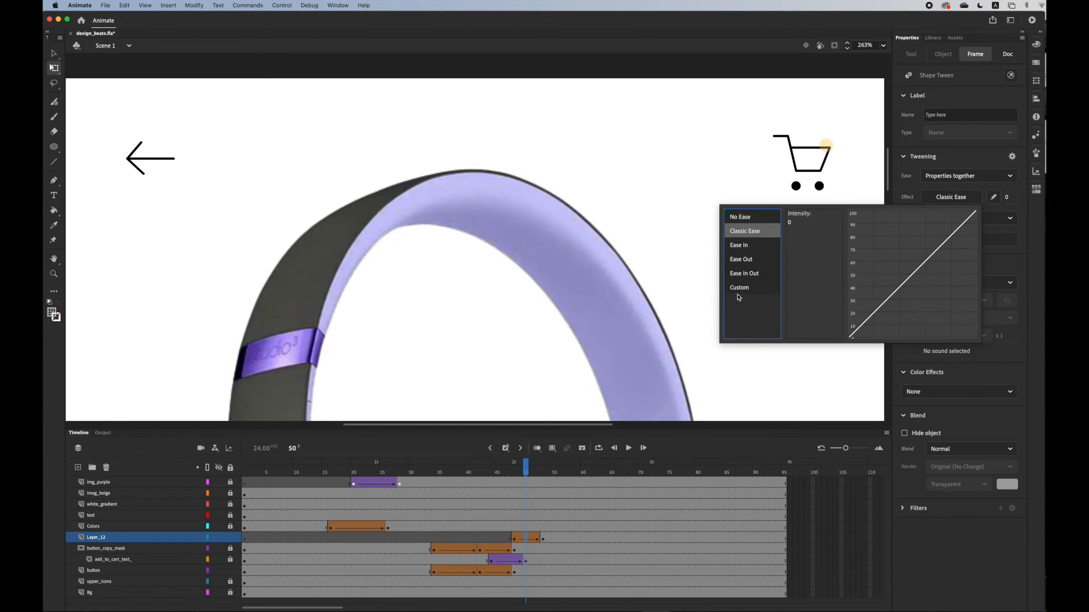
left_click(759, 264)
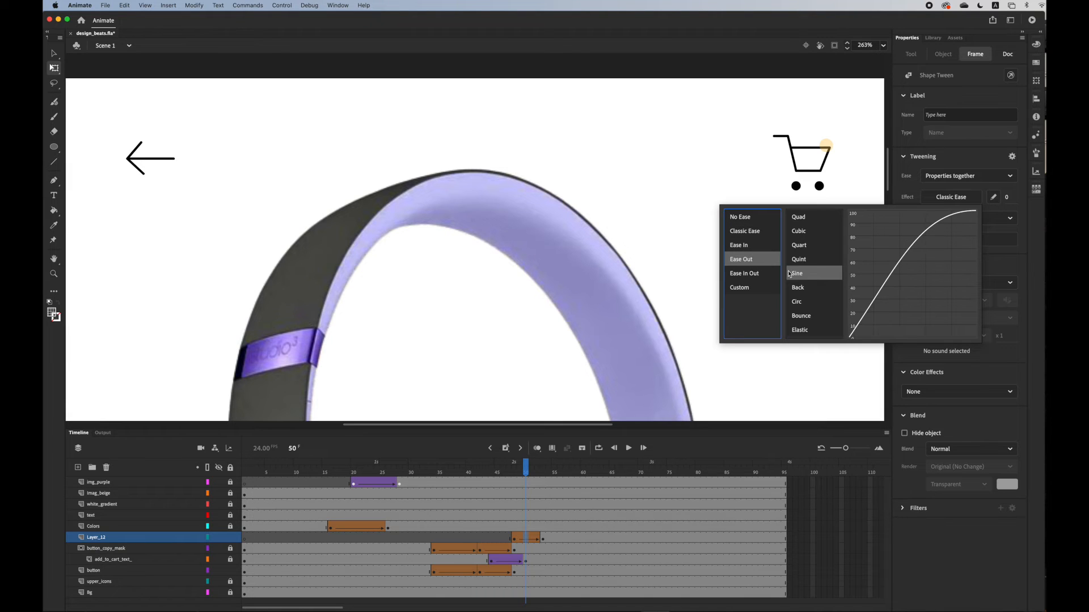
left_click(810, 300)
double_click(808, 304)
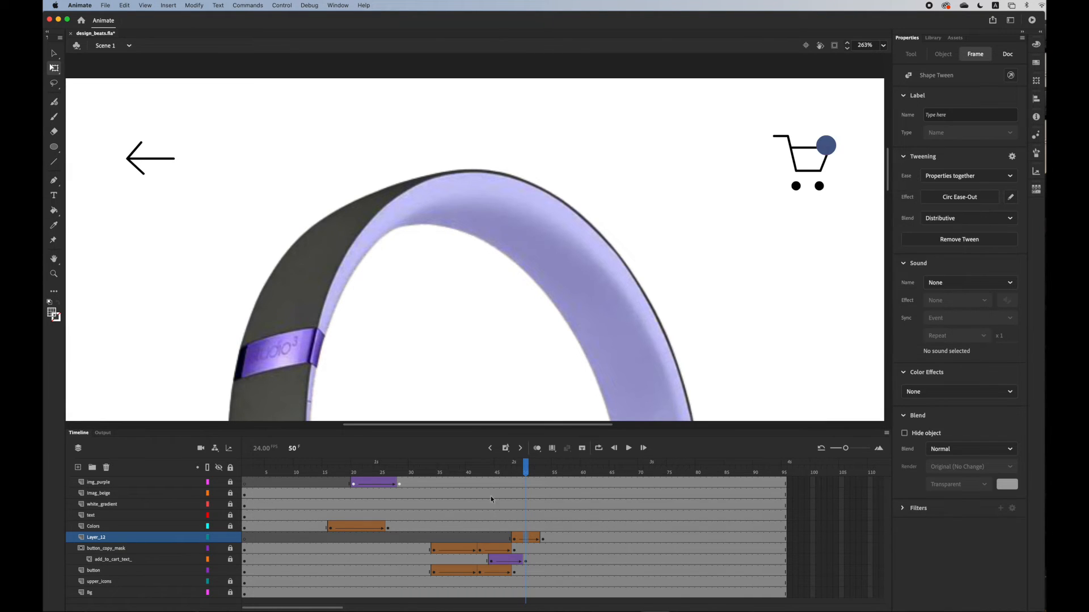
Add a keyframe at frame 56 with the circle scaled to 16 by 16 px and shape-tween it from frame 53
left_click_drag(526, 466, 560, 467)
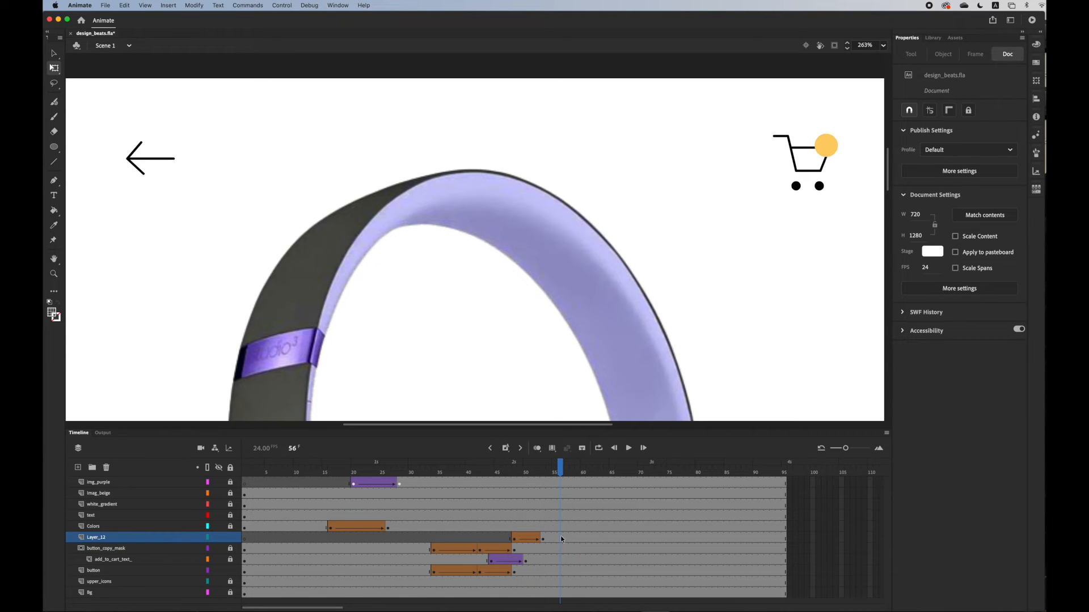
left_click(560, 537)
left_click(838, 136)
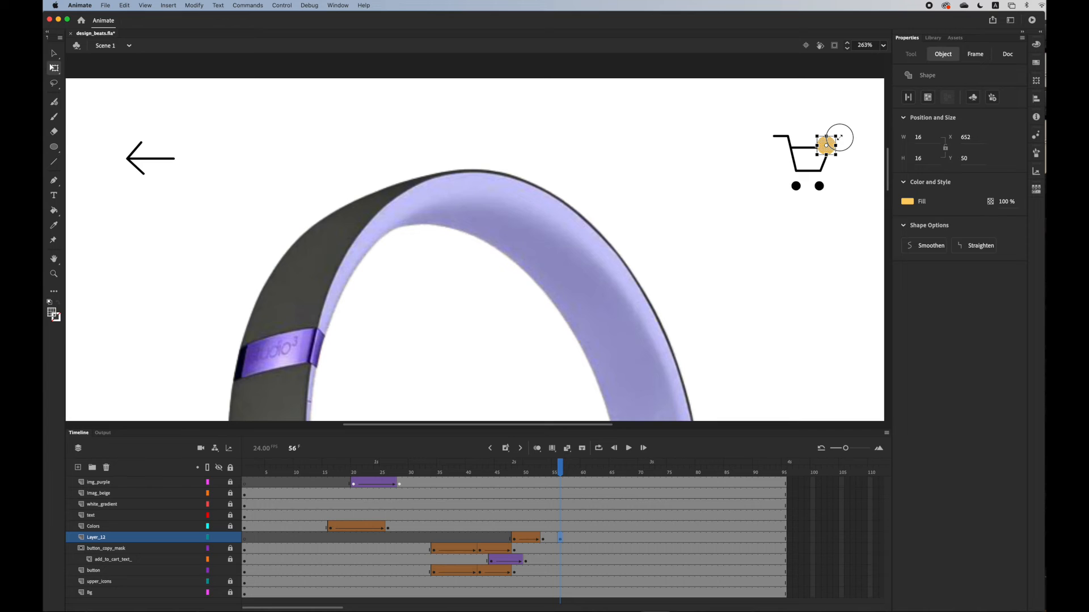
left_click(549, 537)
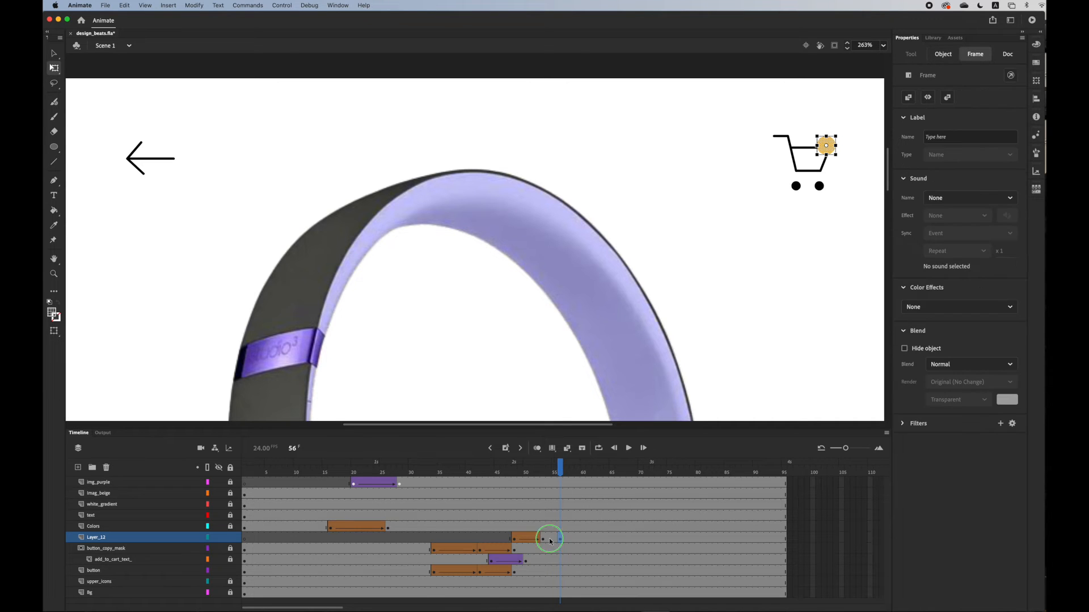
right_click(548, 537)
left_click(610, 383)
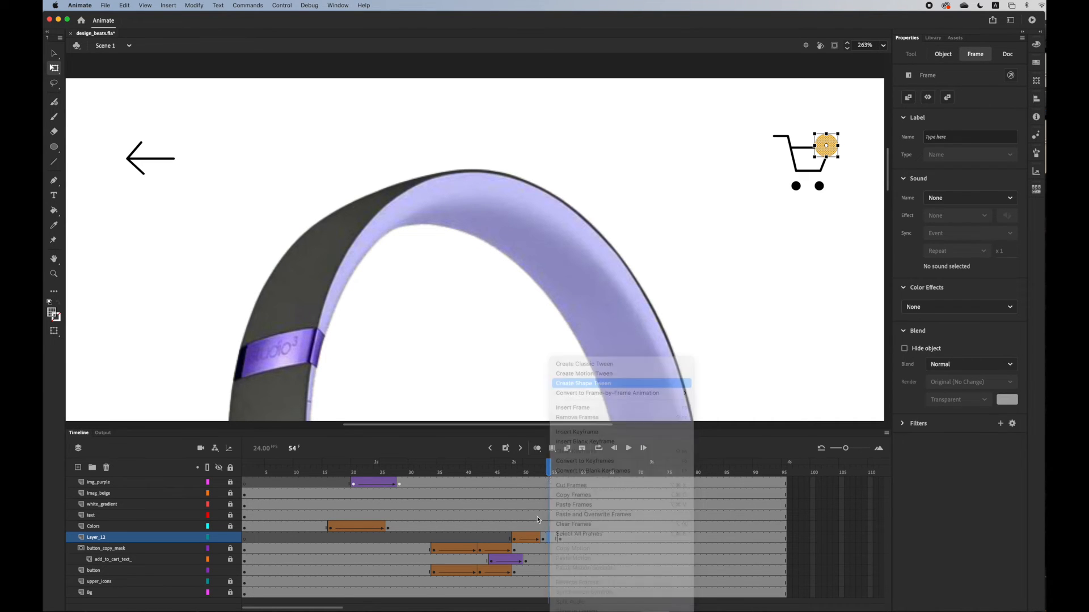
mouse_move(548, 464)
left_mouse_down()
mouse_move(529, 465)
mouse_move(576, 464)
mouse_move(530, 465)
left_mouse_up()
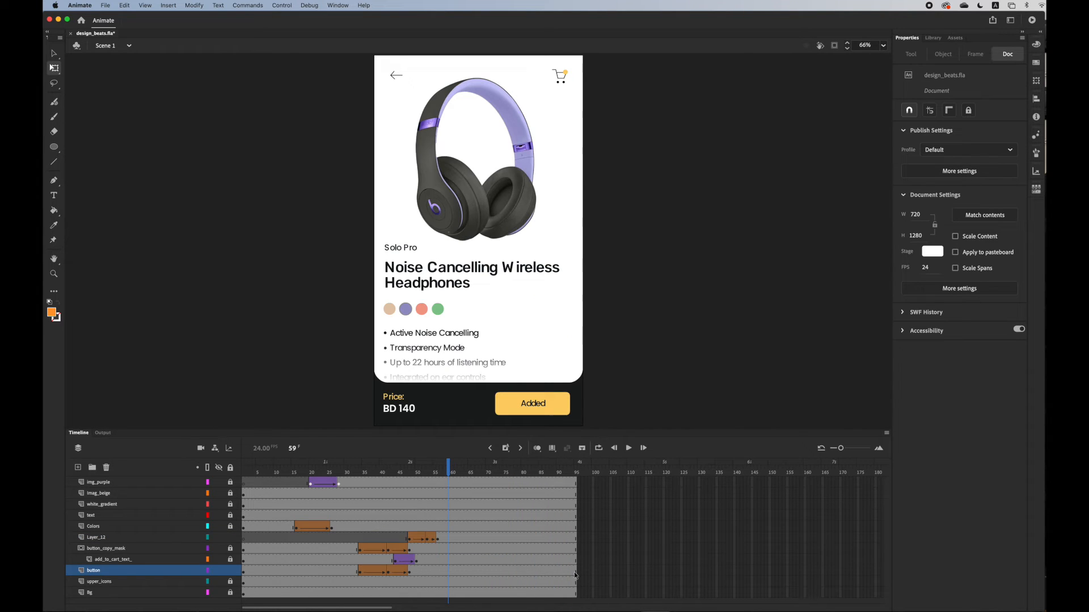
Remove the frames from frame 60 onward on all layers
left_click_drag(632, 595, 452, 457)
right_click(503, 499)
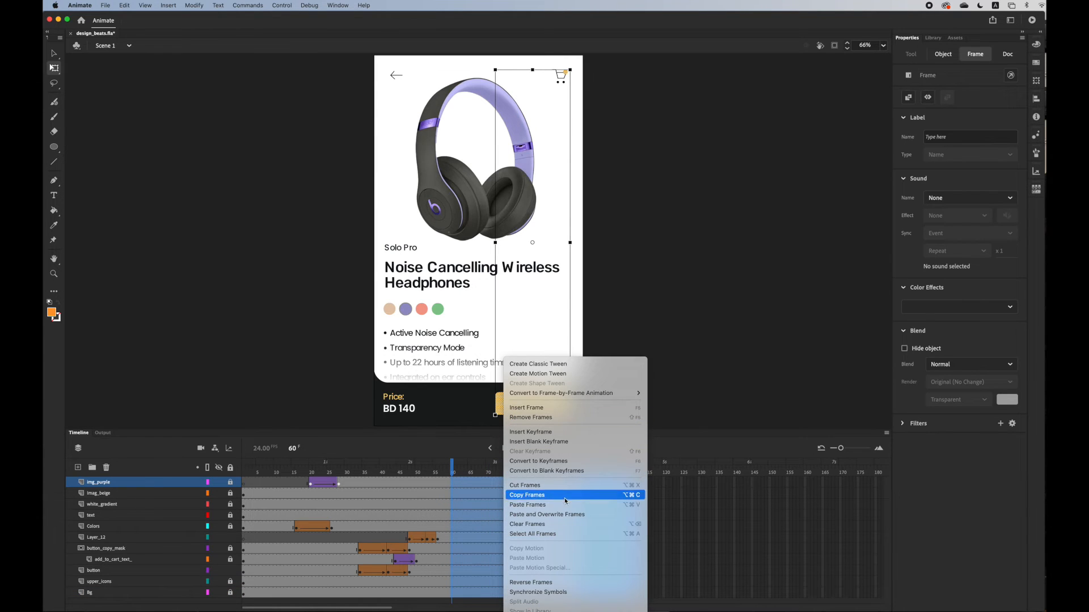
left_click(531, 418)
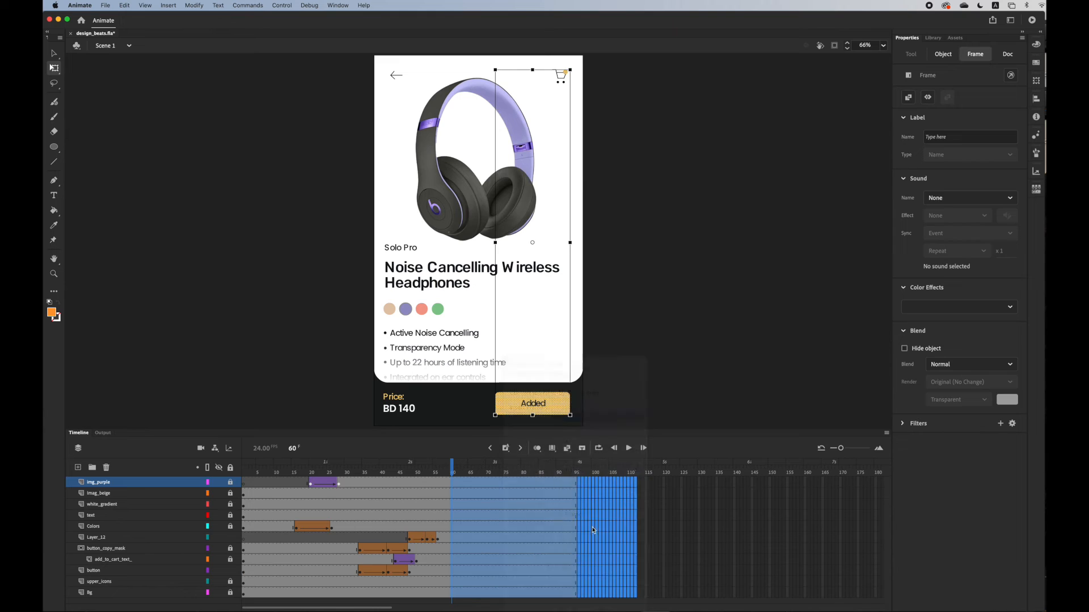
left_click(627, 537)
Return to frame 1 and play the whole animation to review it
left_click(244, 560)
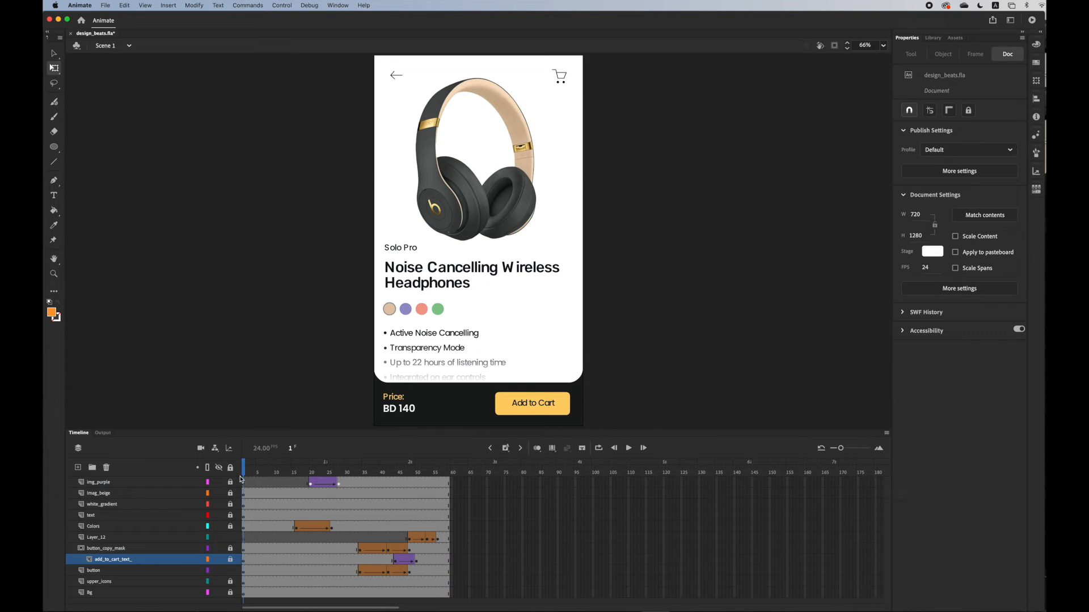
left_click_drag(244, 474, 318, 485)
key("Return")
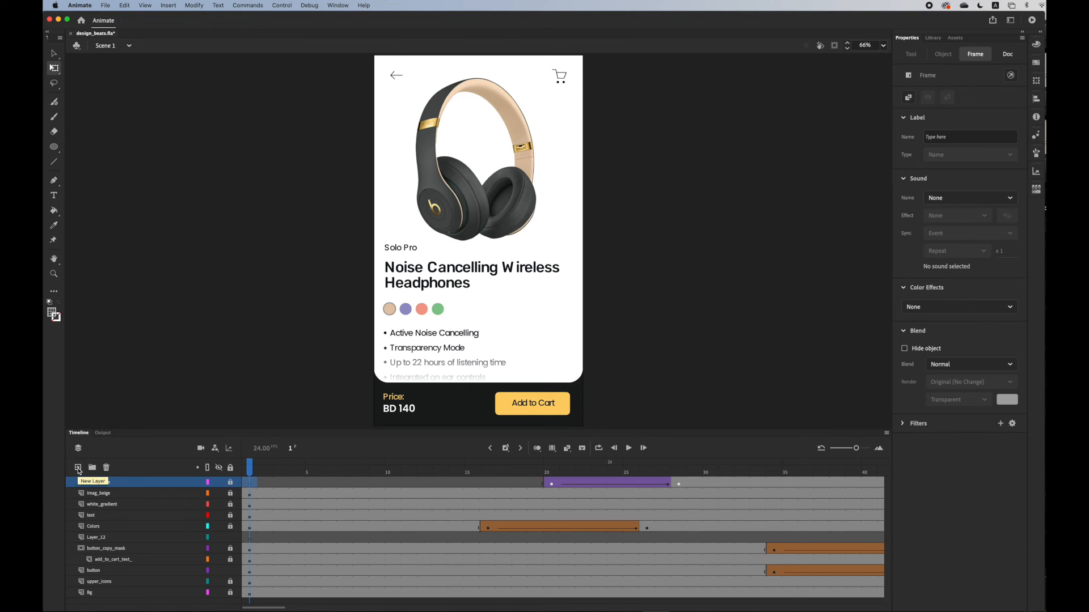
Add a new layer above img_purple and name it ui_click
left_click(77, 467)
double_click(97, 482)
type("ui click")
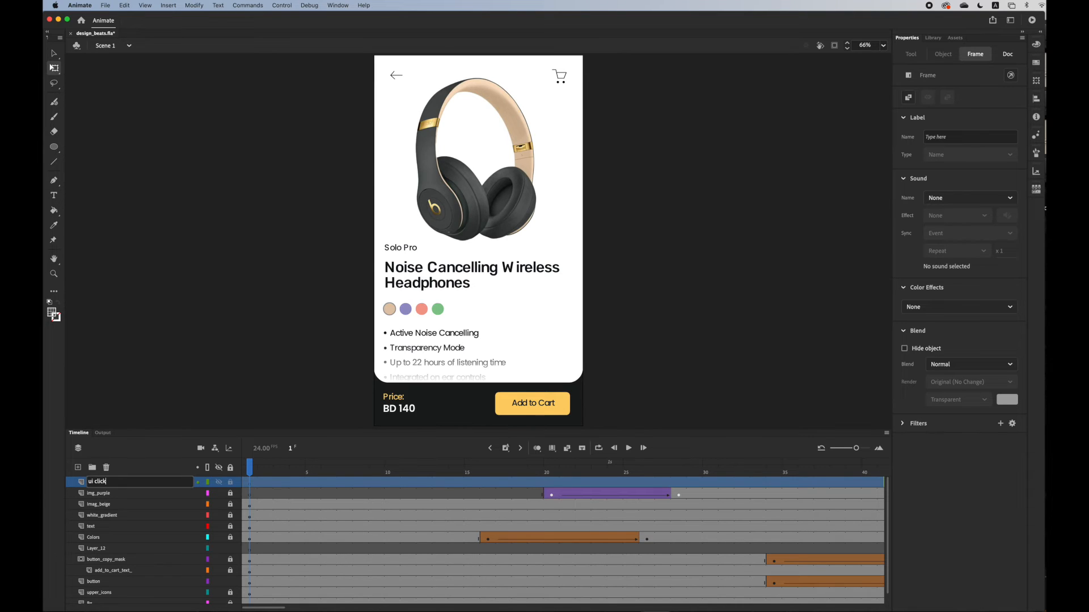
key("Return")
Draw a dark grey circle about 85 px wide with 52% fill alpha over the purple colour swatch
left_click(54, 147)
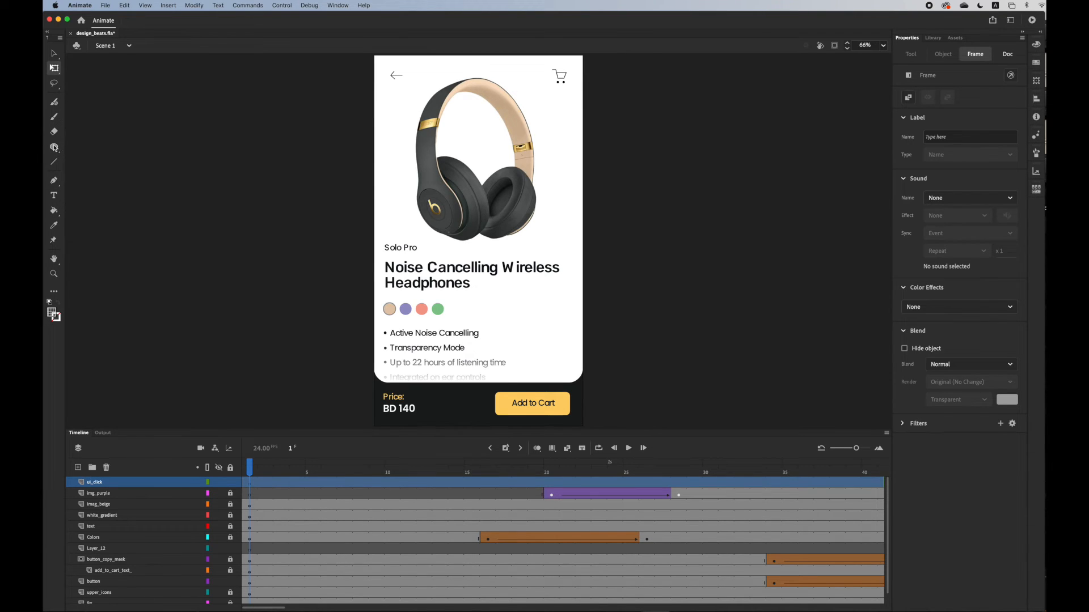
left_click(59, 319)
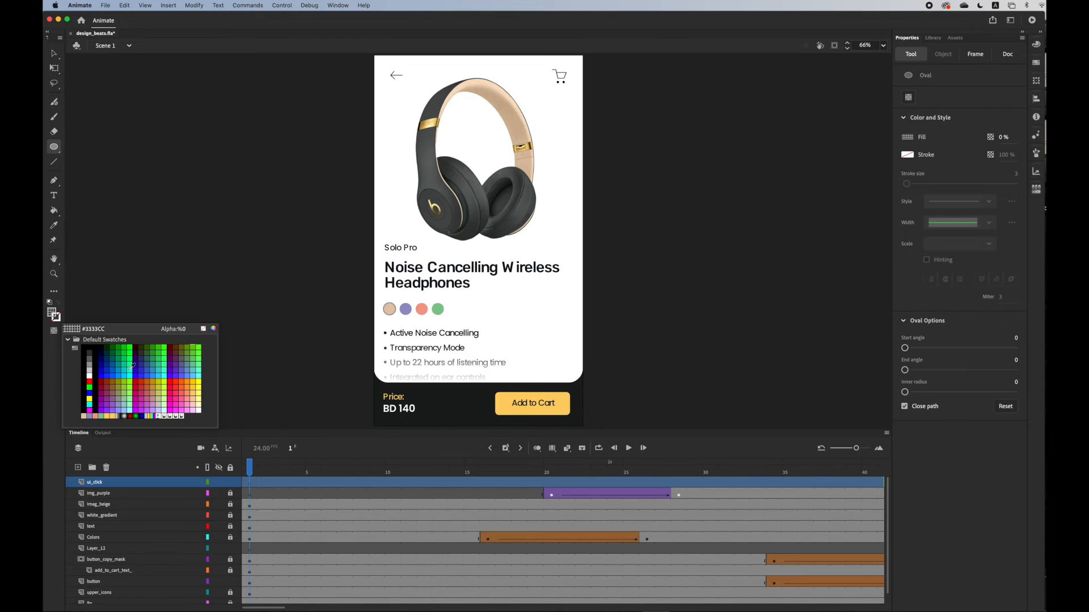
left_click_drag(183, 331, 210, 330)
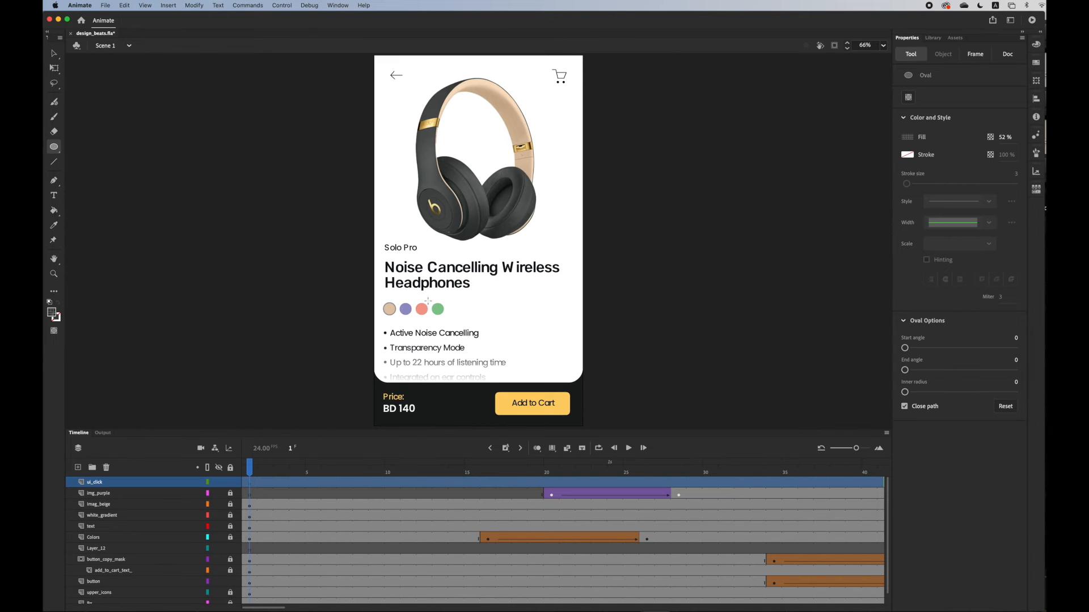
left_click_drag(393, 295, 420, 321)
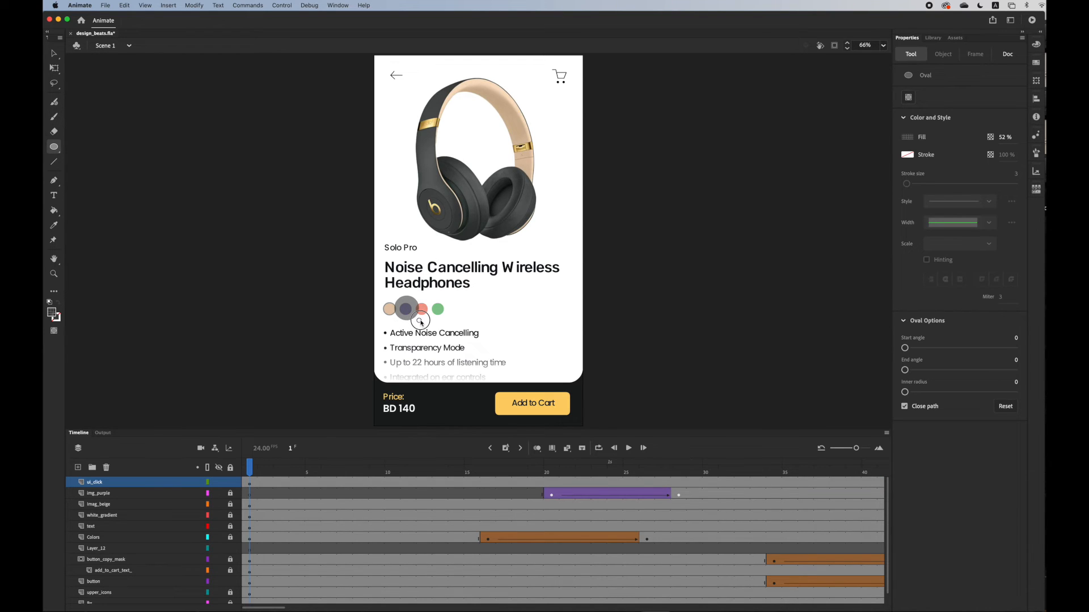
Nudge the dark grey circle to X 68, Y 832 so that it is centred on the purple swatch
left_click(55, 54)
left_click(402, 303)
key("Down")
key("Down")
key("Left")
key("Left")
Convert the dark grey circle to a Graphic symbol named click_ui2
right_click(402, 304)
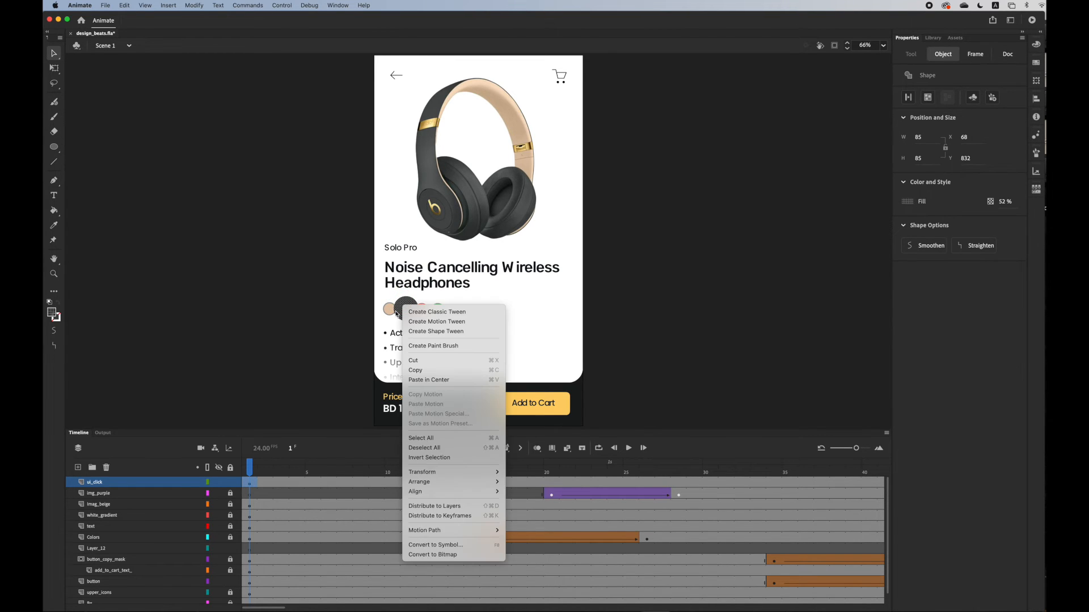
left_click(464, 543)
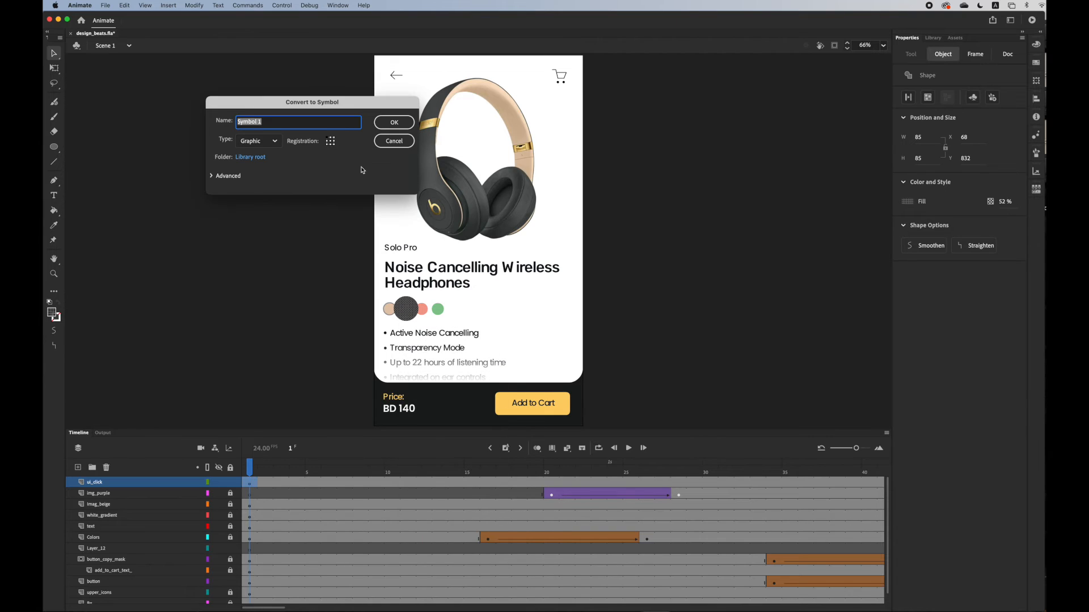
type("click_ui2")
key("Return")
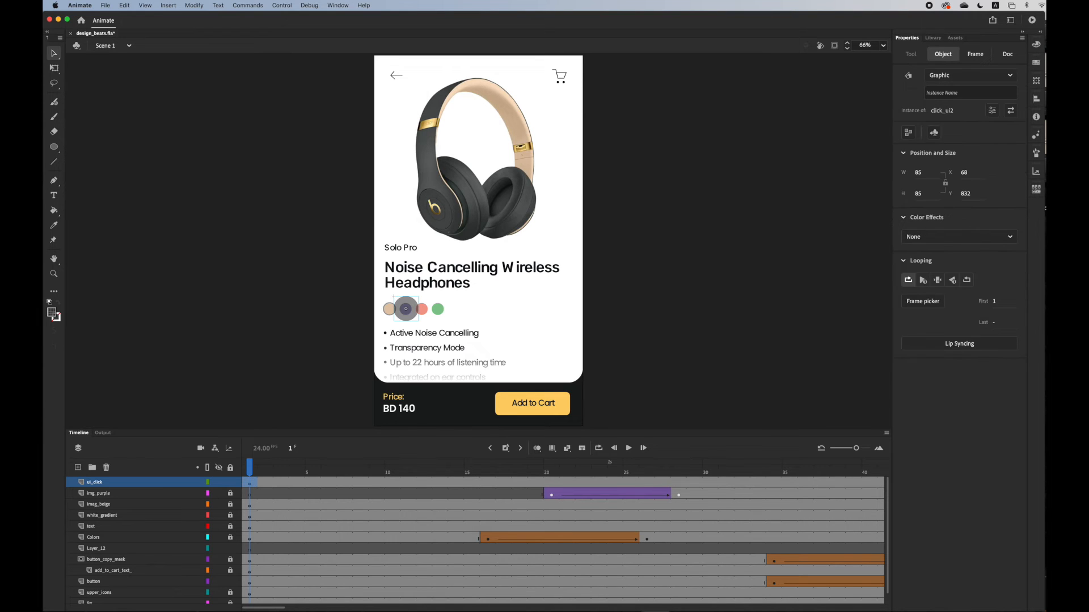
Inside the click_ui2 symbol, extend the circle's layer to frame 17 and add a keyframe at frame 5
double_click(411, 311)
left_click(471, 483)
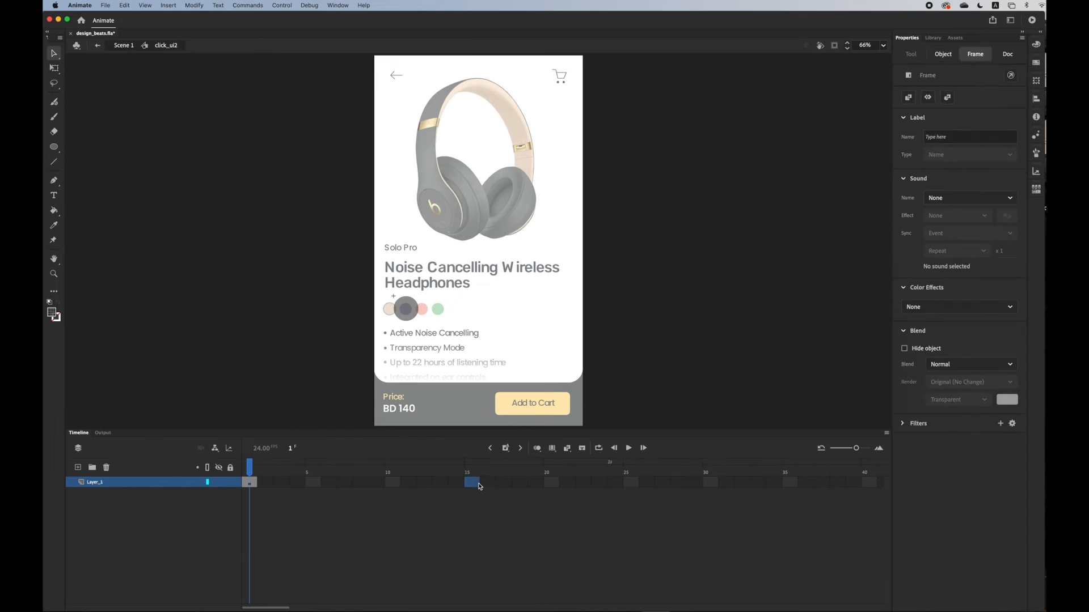
left_click(524, 488)
left_click(509, 482)
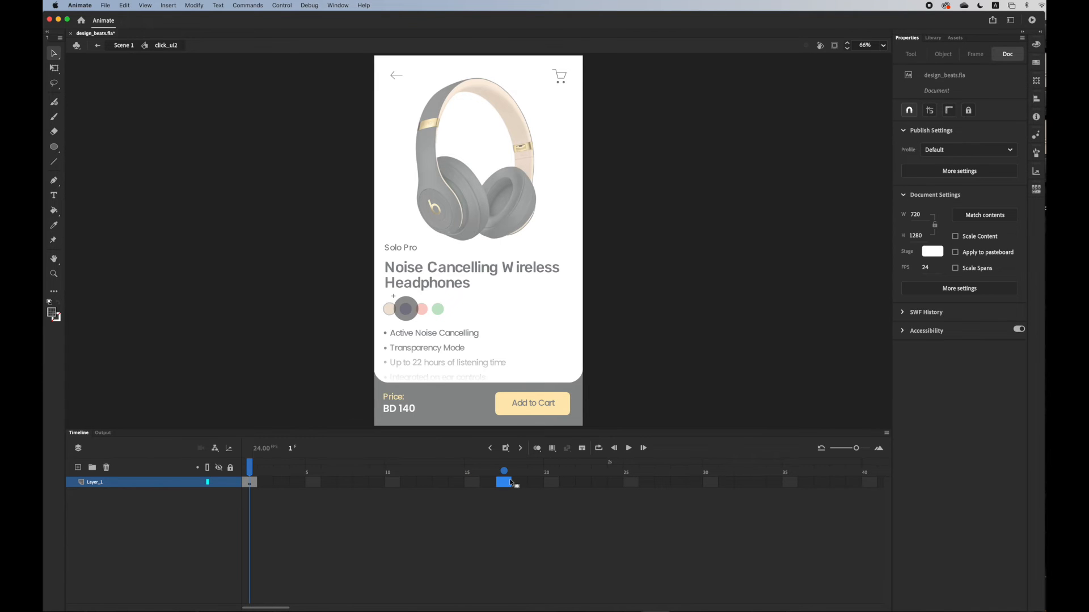
key("F5")
left_click(320, 483)
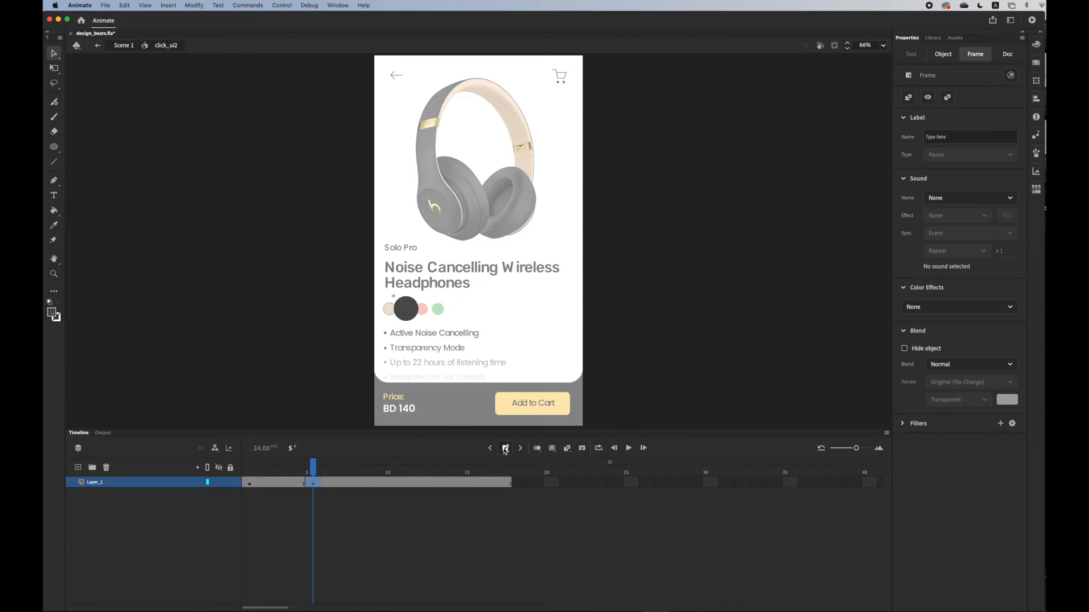
key("F6")
At frame 1 of click_ui2, scale the circle down to 45 px and make its fill fully transparent
left_click(249, 483)
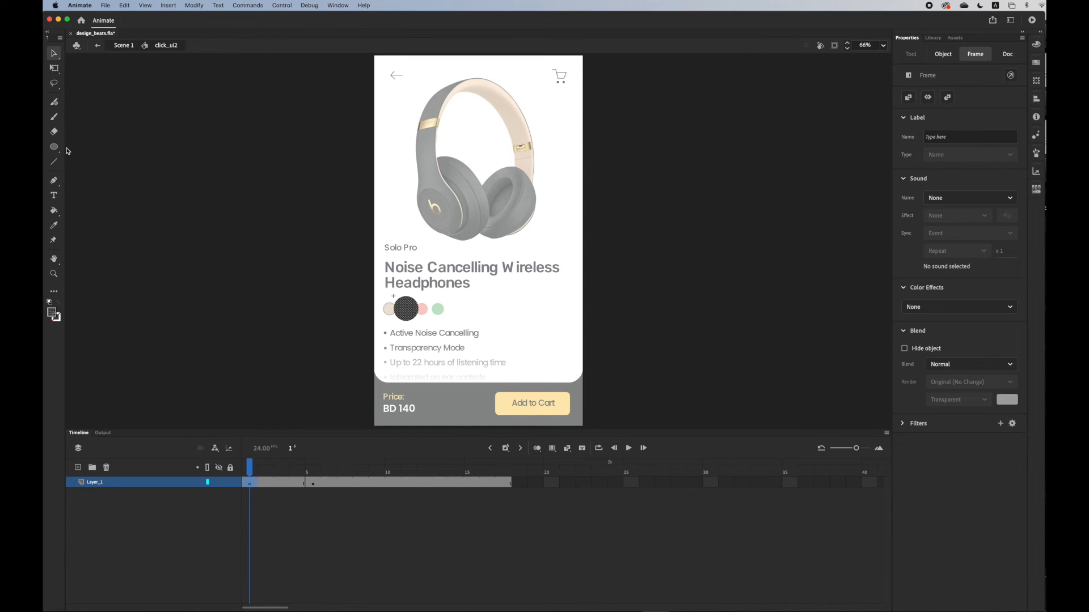
left_click(53, 67)
left_click_drag(419, 297, 413, 300)
left_click(1001, 201)
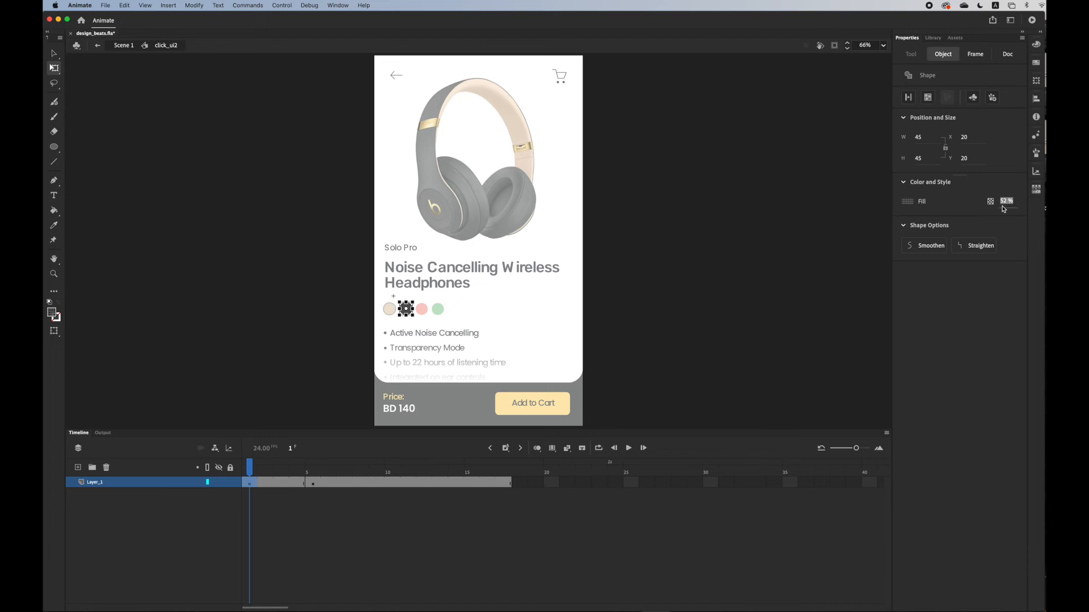
key("Return")
left_click(761, 328)
left_click(310, 483)
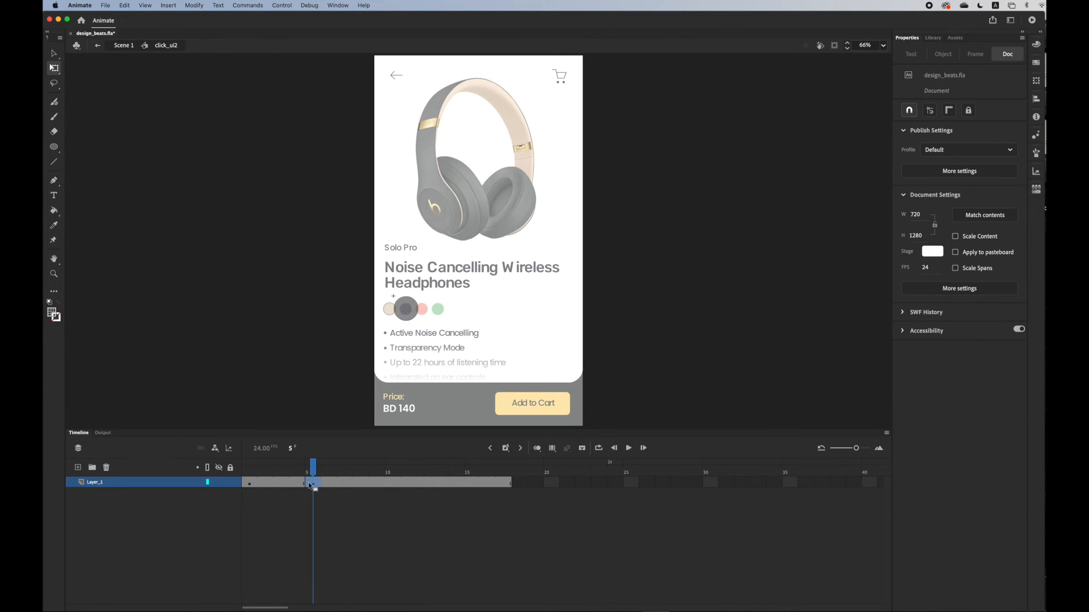
left_click(338, 382)
left_click_drag(311, 470, 394, 469)
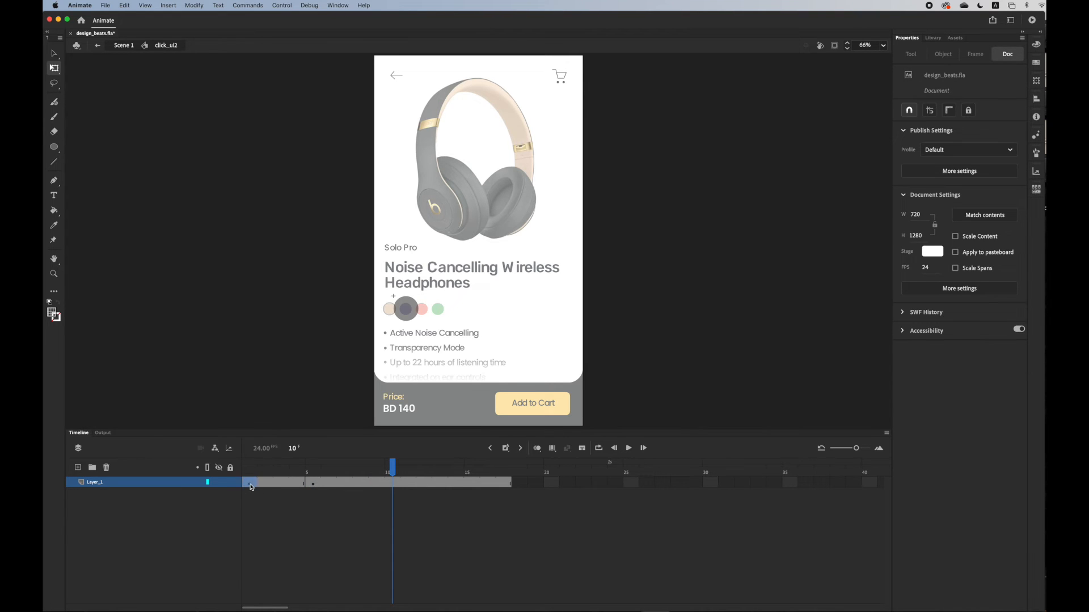
Copy the circle's frame 1 keyframe and paste it at frame 11 of the same layer
right_click(251, 486)
left_click(306, 488)
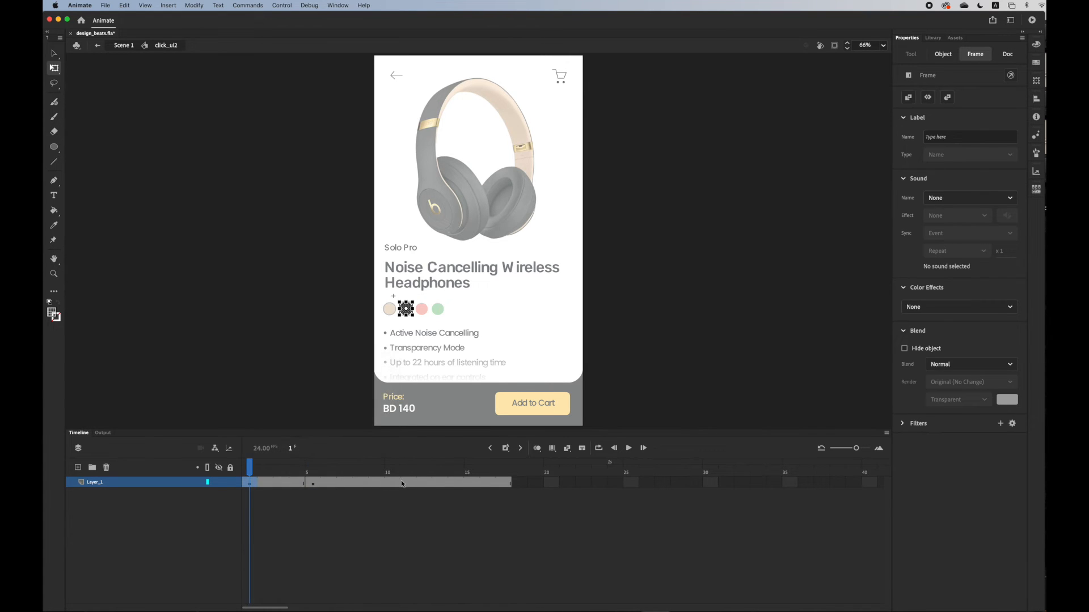
left_click(402, 484)
right_click(403, 484)
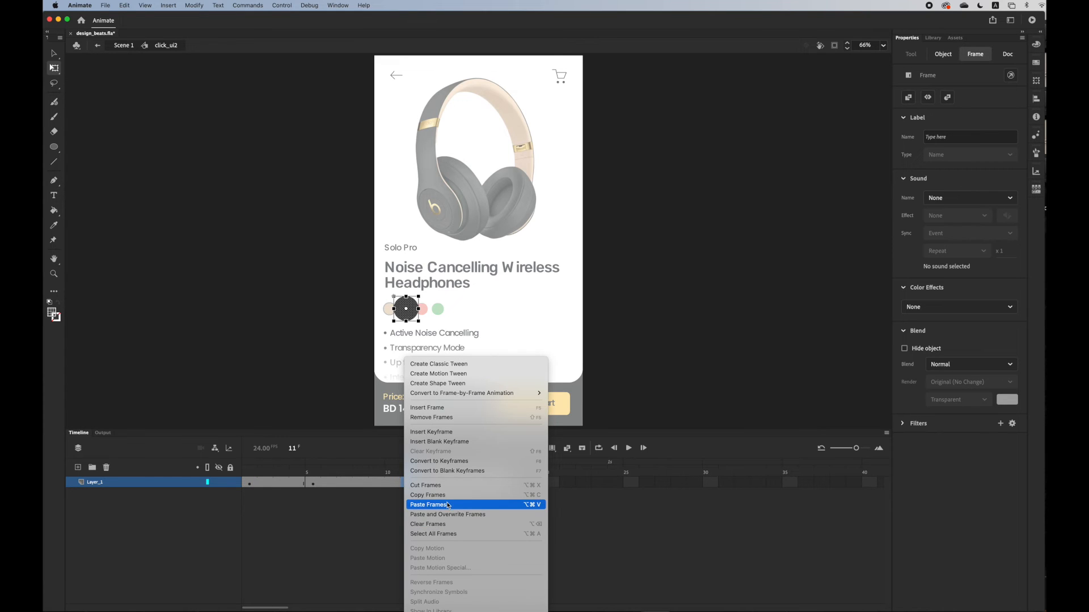
left_click(448, 505)
Create shape tweens between the circle's three keyframes and play the result
left_click(376, 482)
left_click_drag(289, 485, 318, 493)
right_click(326, 491)
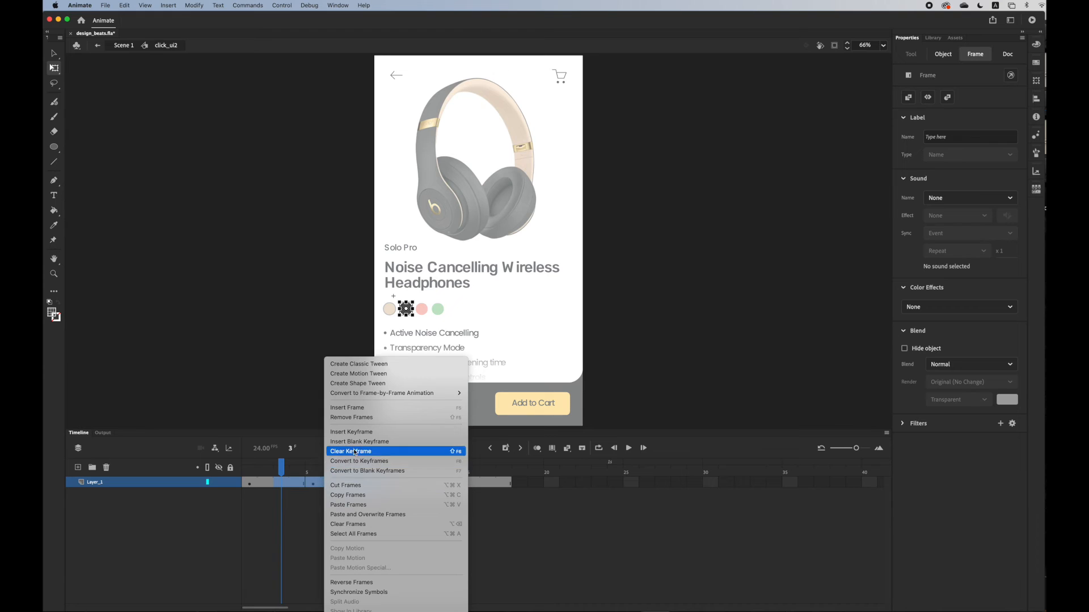
left_click(360, 388)
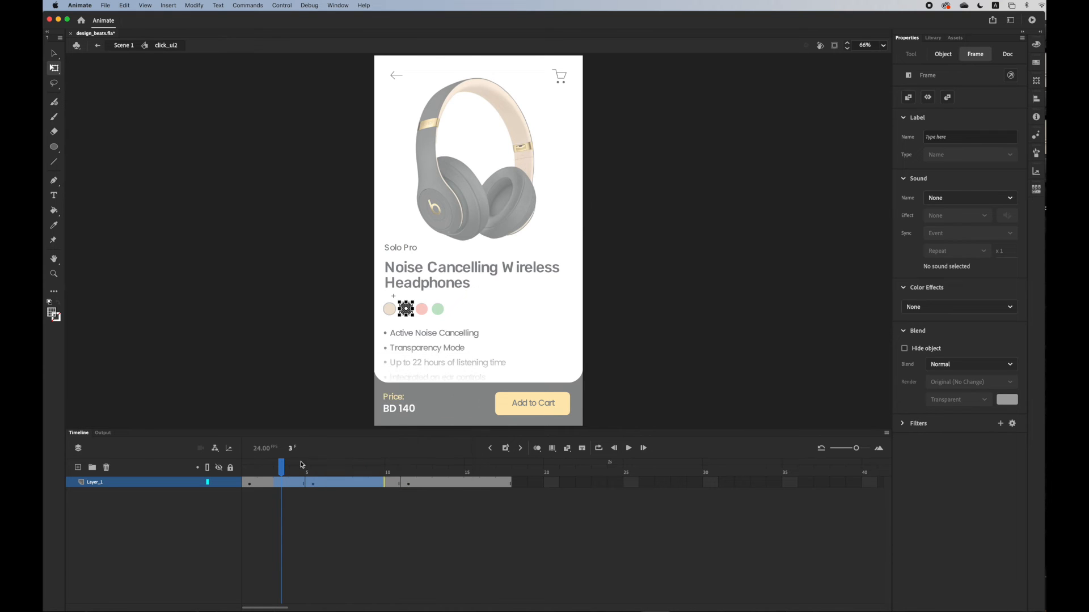
key("Return")
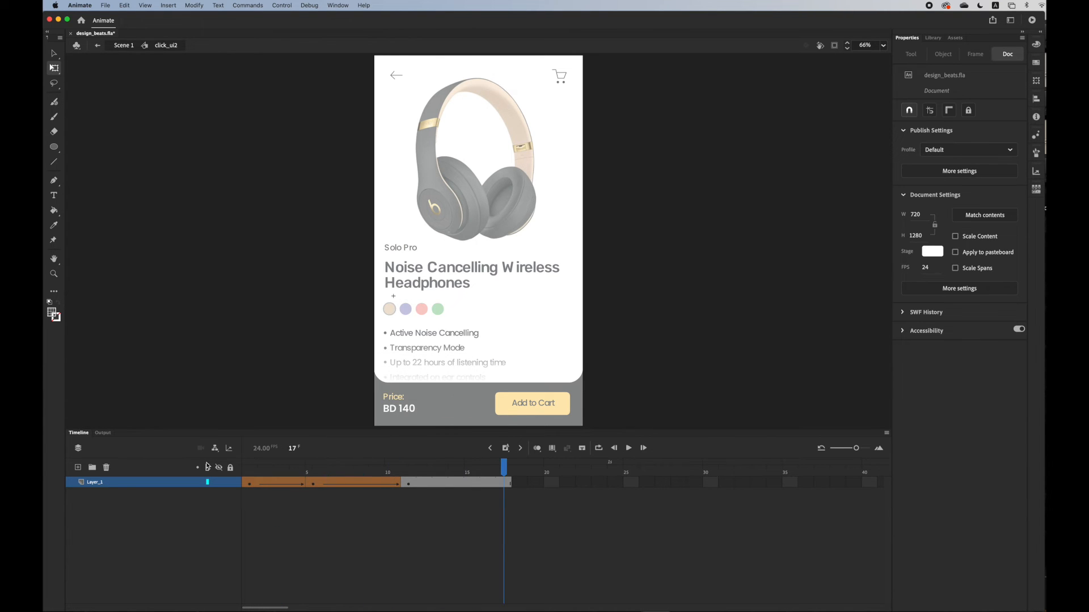
Slow down the circle animation by moving its middle keyframe to frame 6 and its last keyframe to frame 15
left_click(410, 486)
left_click_drag(410, 486, 456, 485)
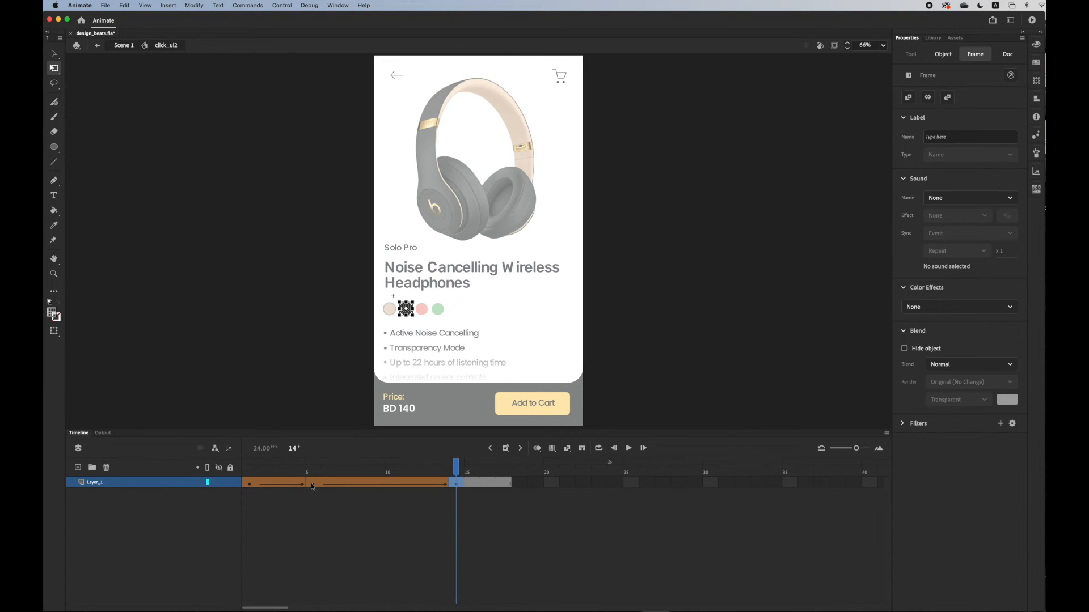
left_click(307, 486)
left_click(325, 478)
left_click_drag(330, 471, 238, 477)
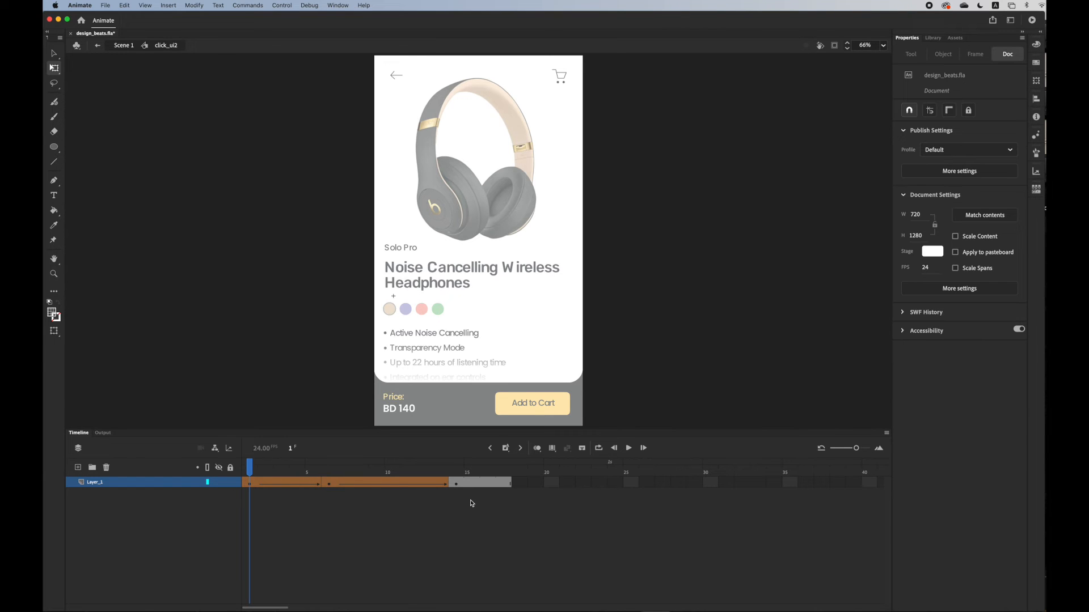
key("Return")
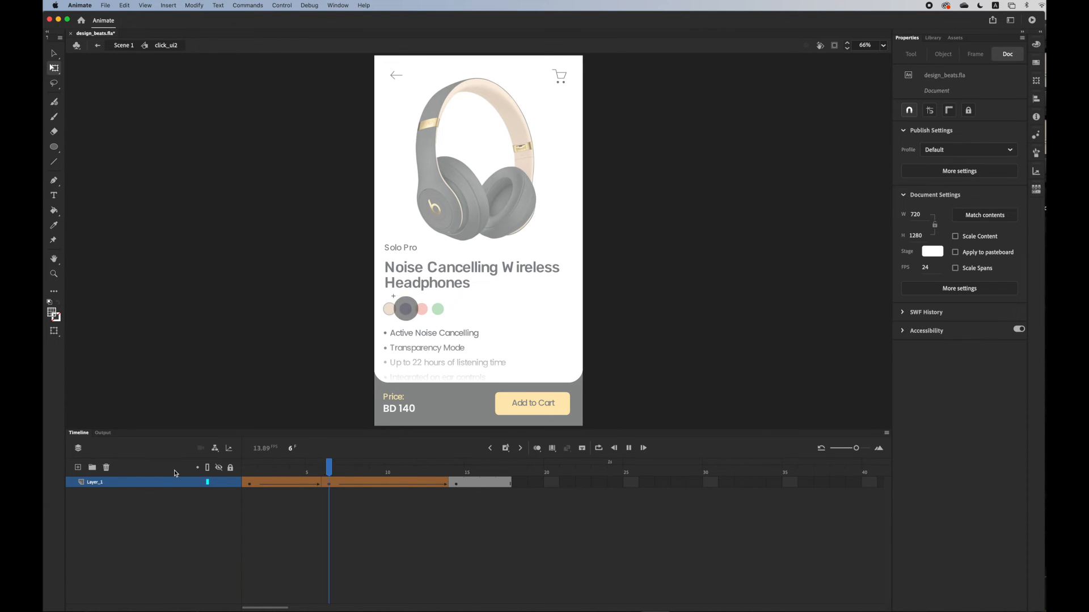
key("Return")
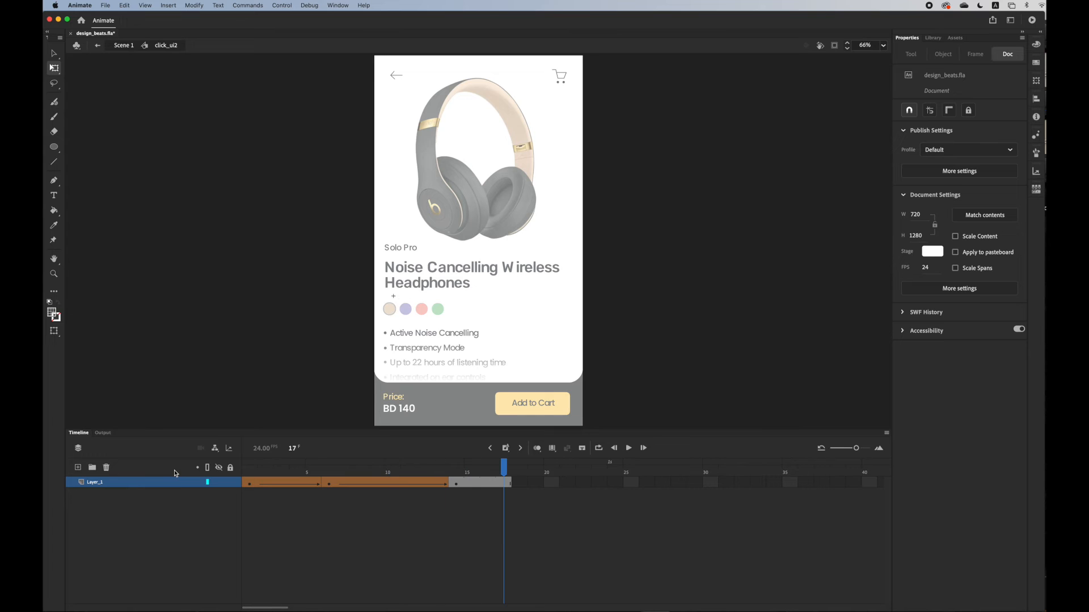
left_click(453, 482)
left_click_drag(452, 482, 472, 485)
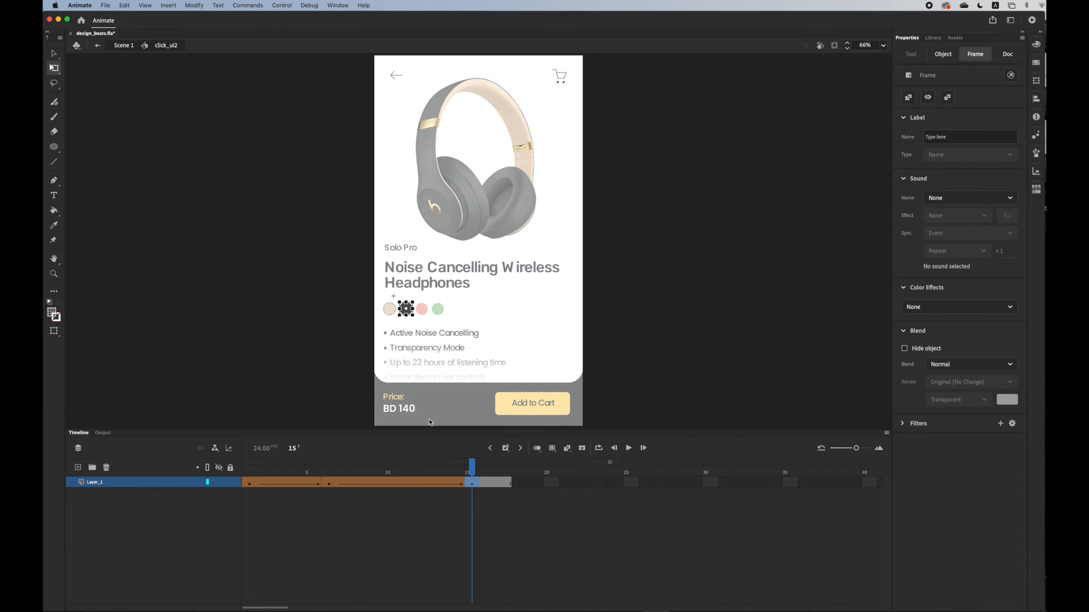
Return to Scene 1 and move the ui_click layer's keyframe from frame 1 to frame 15
left_click(98, 45)
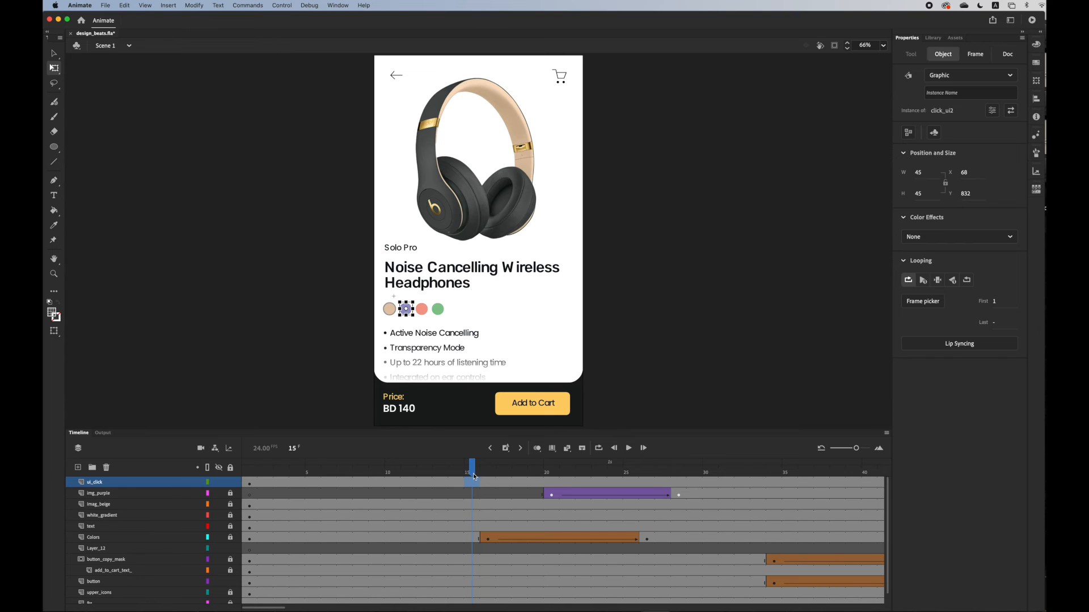
left_click(251, 483)
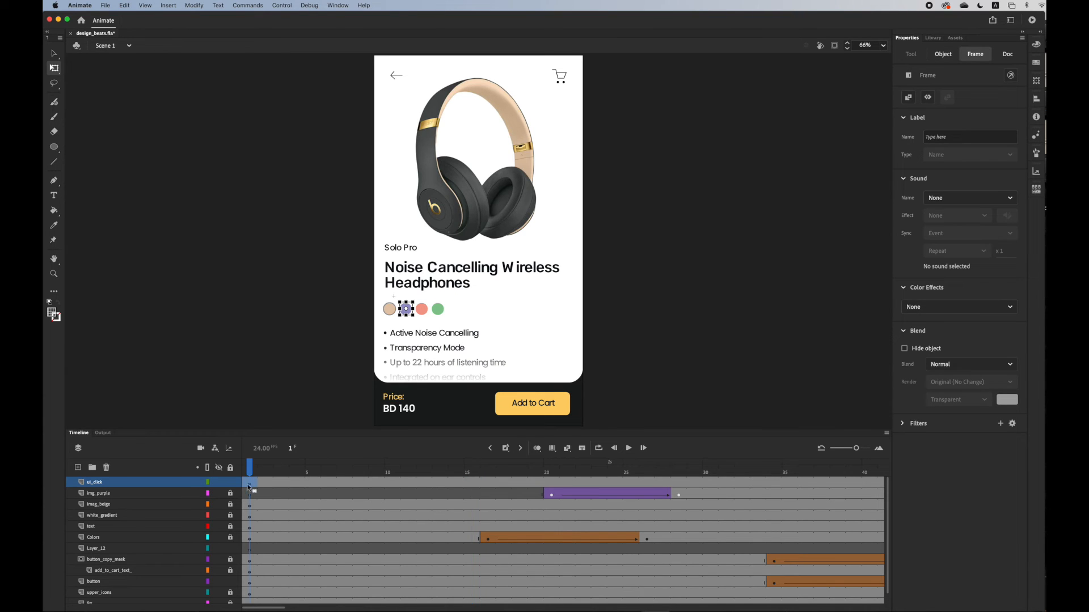
left_click(249, 486)
left_click_drag(249, 486, 440, 469)
left_click_drag(460, 470, 647, 465)
left_click(501, 483)
left_click_drag(501, 483, 471, 476)
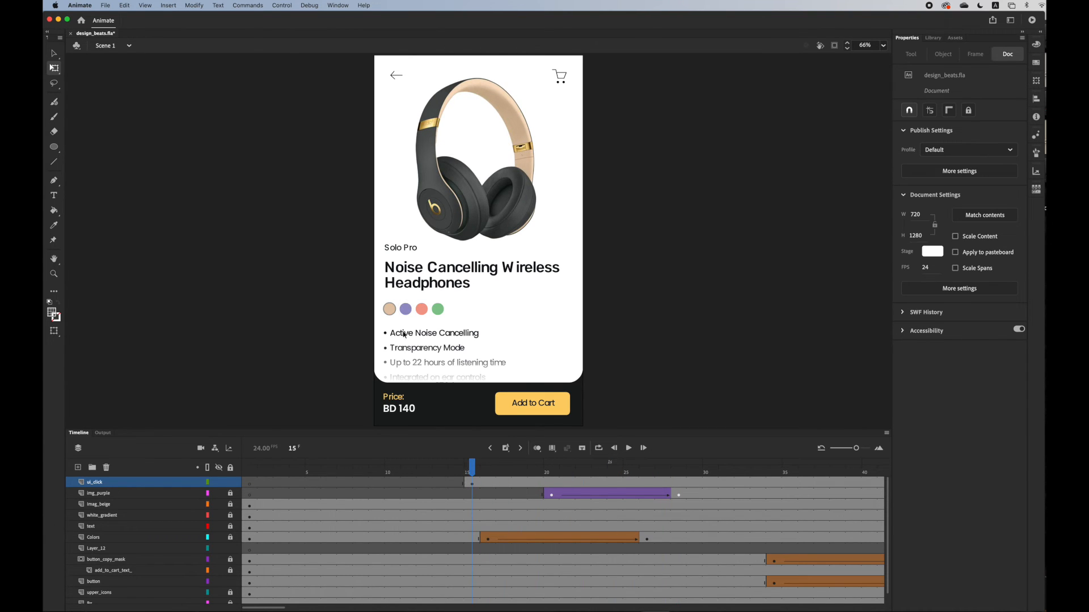
Nudge the click indicator to X 66, Y 833 on the purple swatch and lock Layer_12
left_click(407, 307)
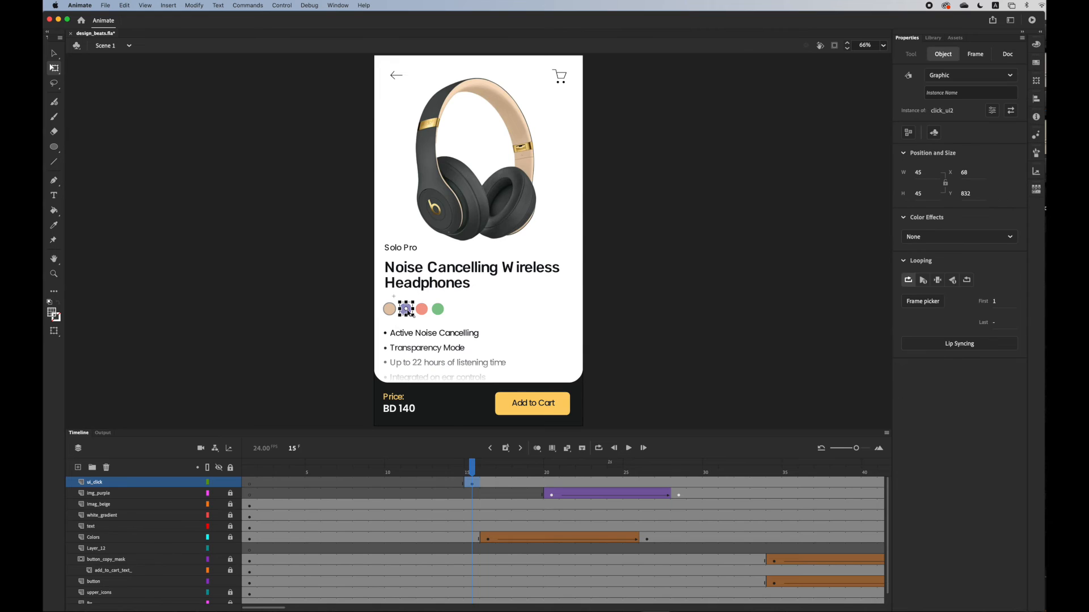
left_click(230, 549)
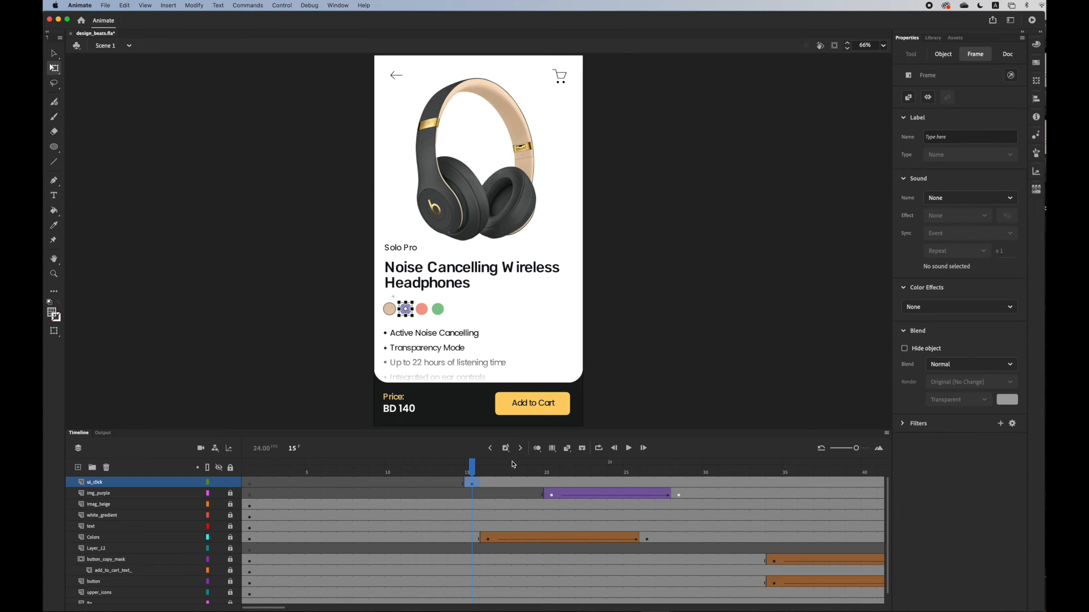
left_click(352, 391)
left_click_drag(470, 466, 679, 482)
Extend all layers of the main timeline to frame 84
left_click_drag(854, 448, 845, 448)
left_click_drag(437, 468, 492, 488)
scroll(625, 509, "down", 1)
scroll(632, 509, "up", 1)
scroll(632, 509, "down", 1)
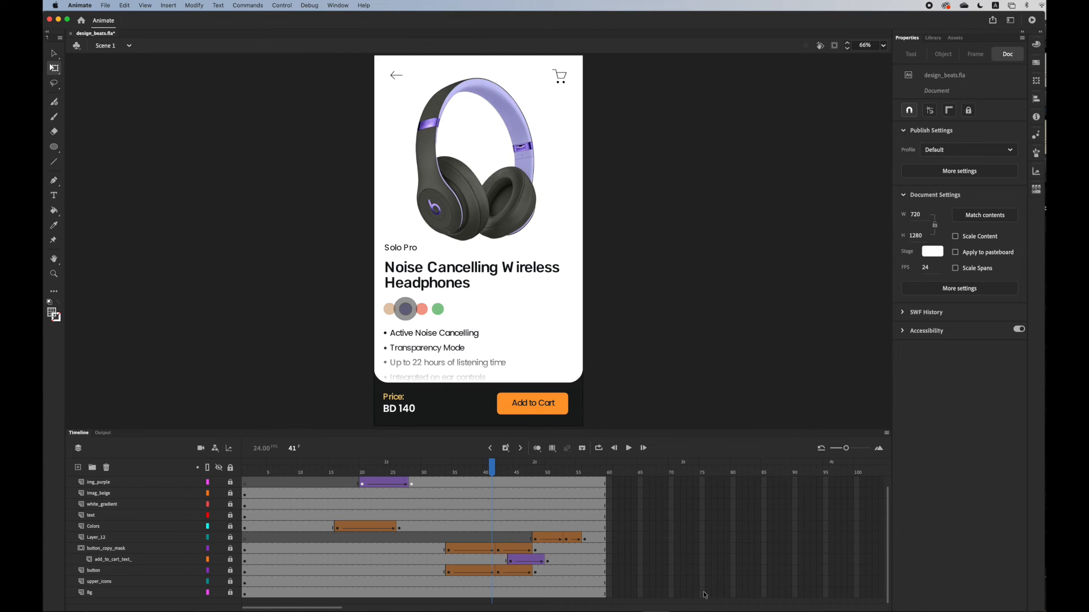
left_click(757, 592)
scroll(762, 556, "up", 1)
scroll(756, 543, "down", 1)
scroll(747, 492, "up", 1)
left_click(758, 483)
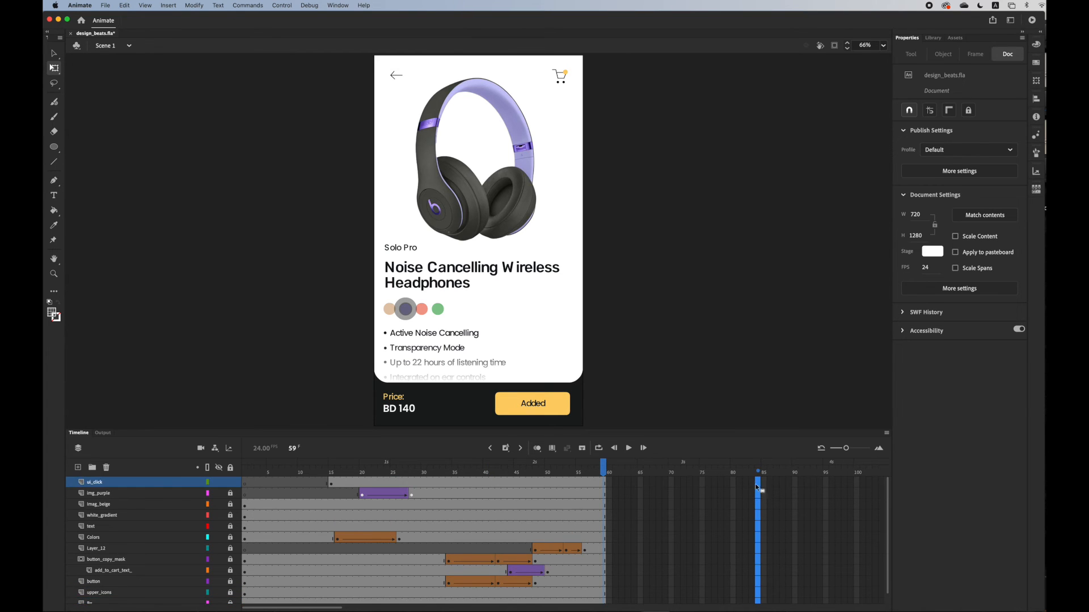
key("F5")
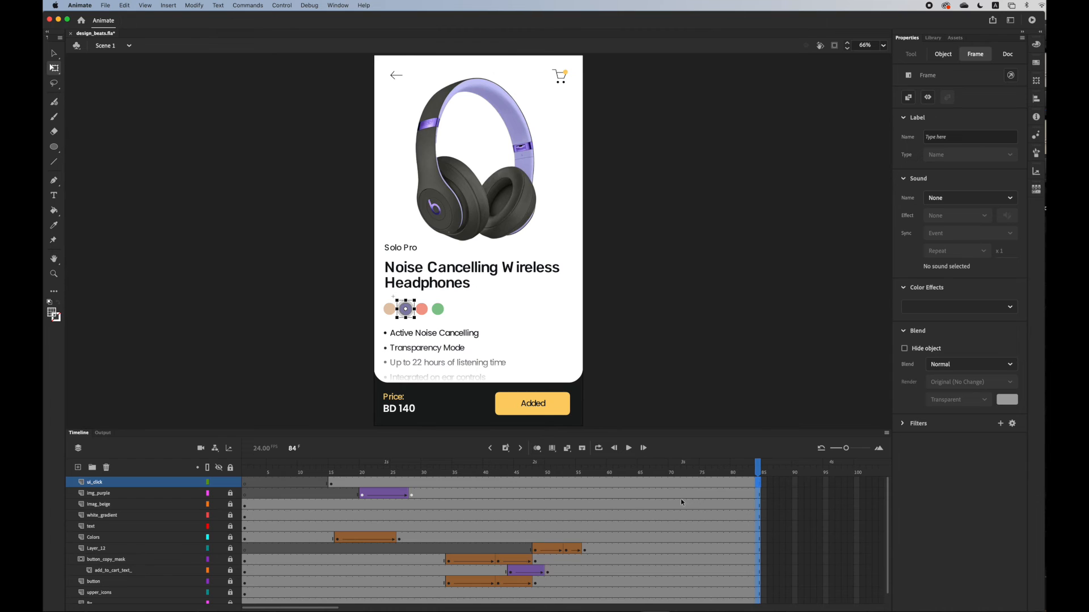
Shift the button and cart badge animation frames on the layers from Colors to upper_icons 10 frames later and preview the timing
left_click(603, 537)
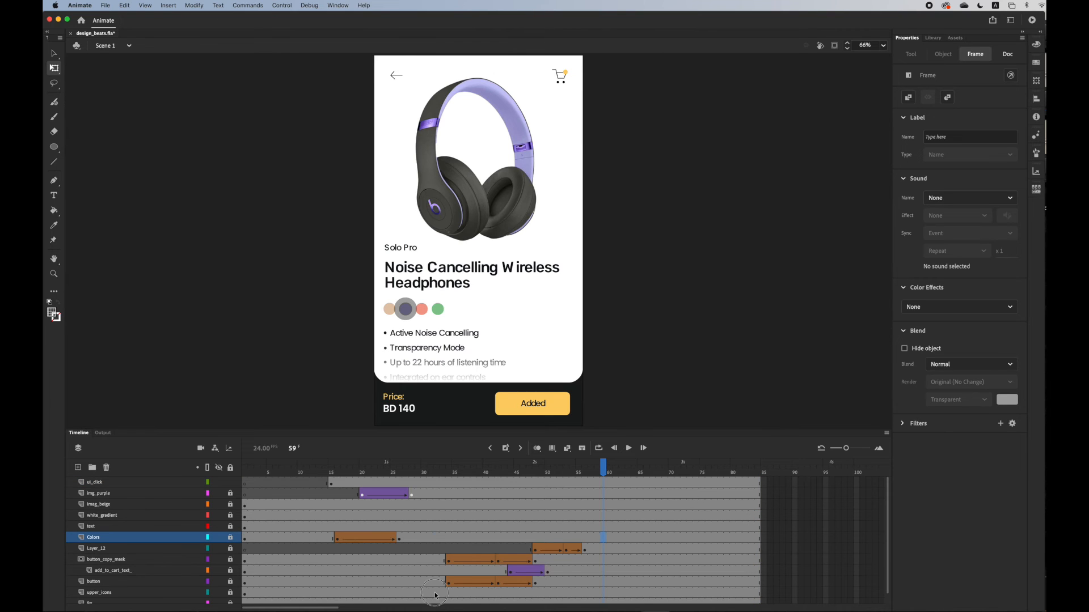
left_click_drag(435, 595, 604, 535)
left_click_drag(463, 567, 520, 566)
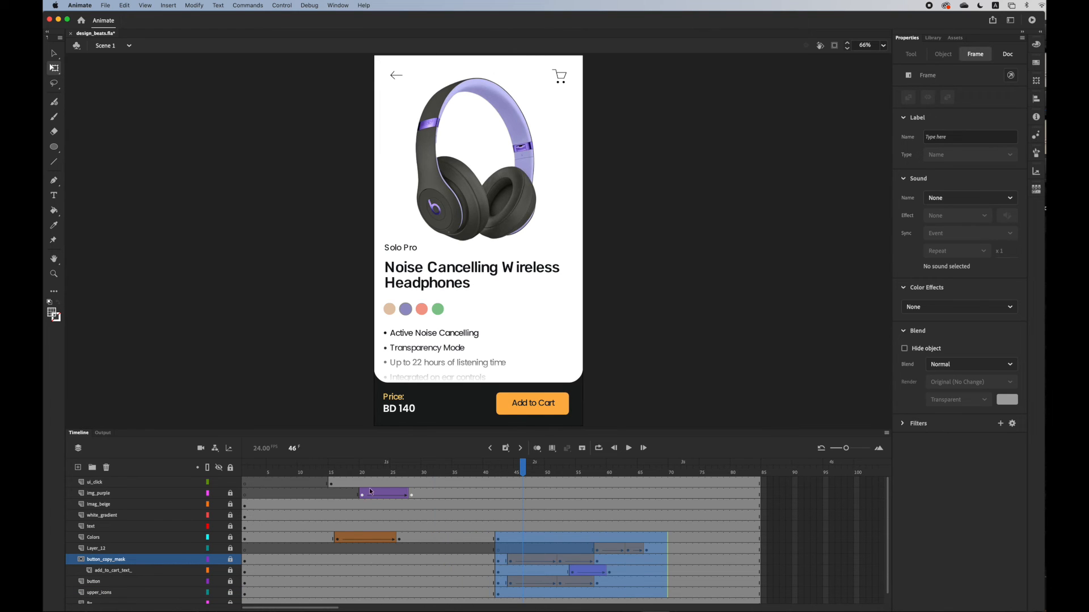
left_click(332, 483)
left_click(334, 404)
left_click_drag(331, 466, 452, 472)
key("Return")
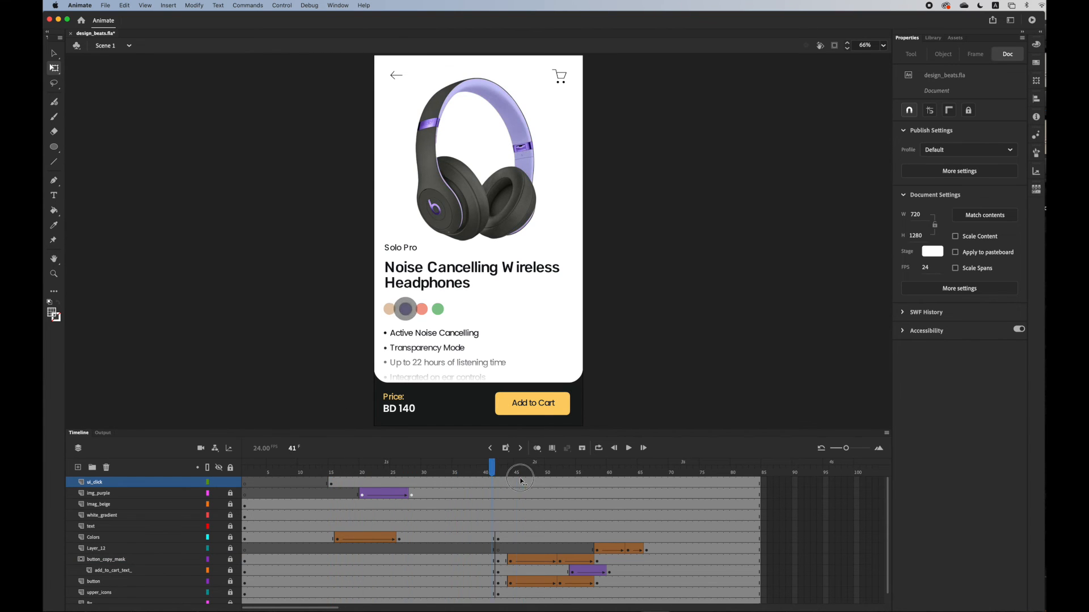
Set the looping of the click_ui2 instance at frame 15 to play once
left_click(333, 483)
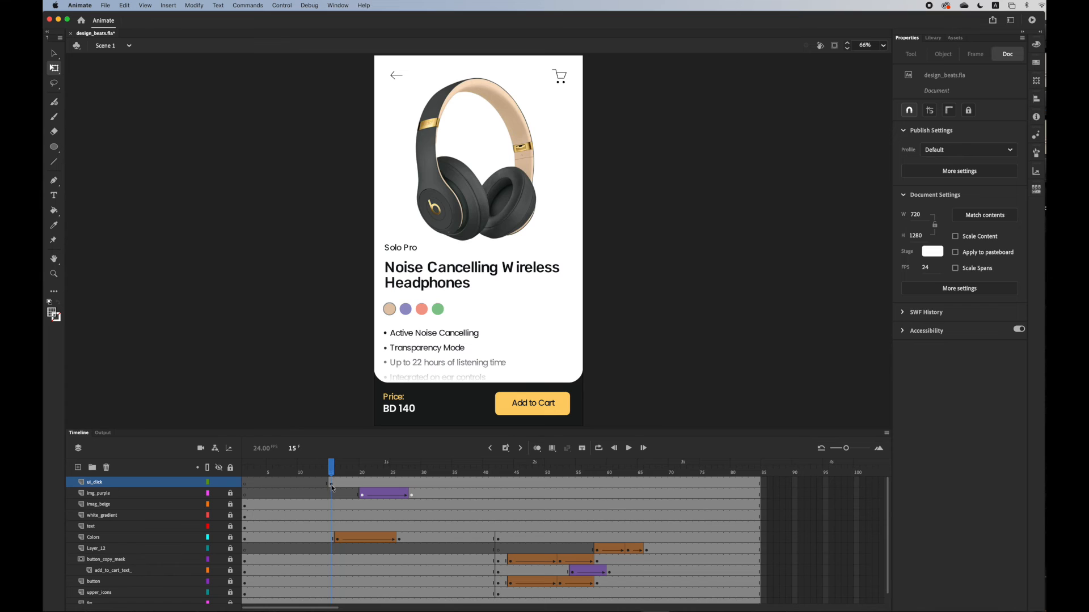
left_click(333, 483)
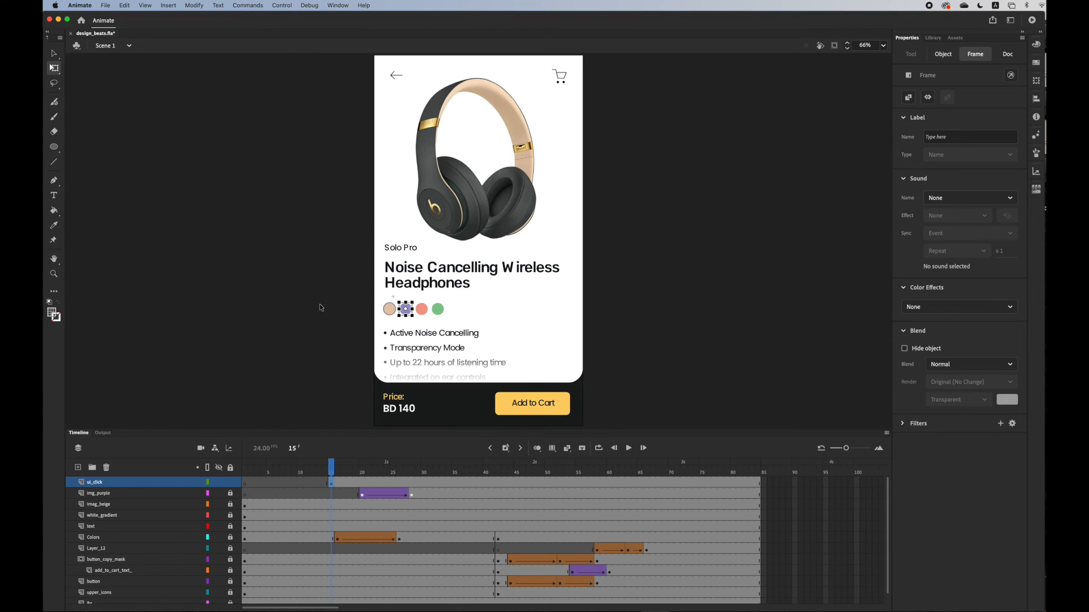
left_click_drag(366, 300, 454, 352)
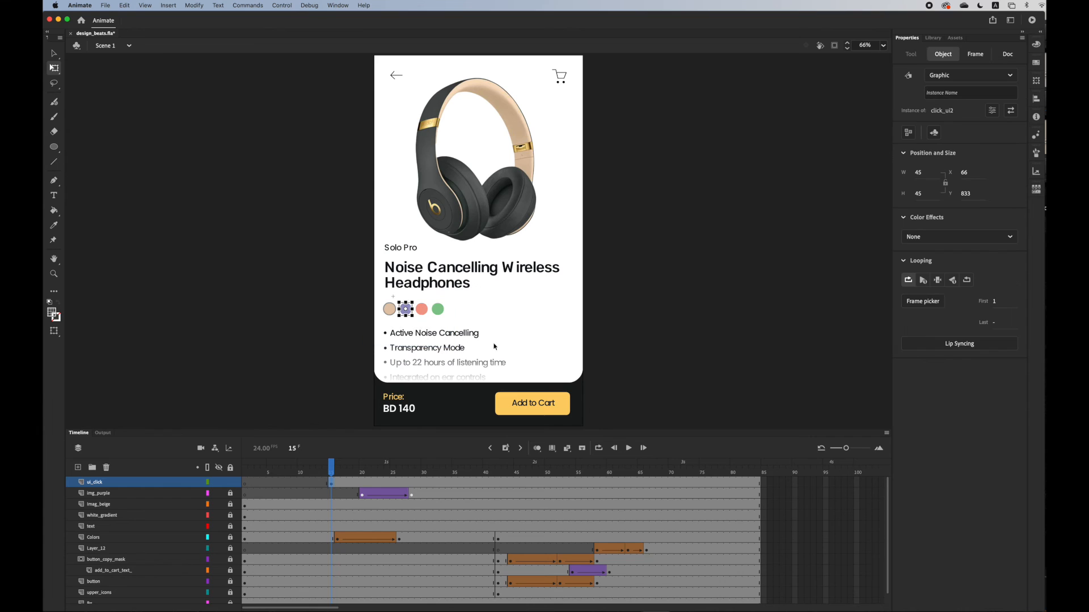
left_click(925, 284)
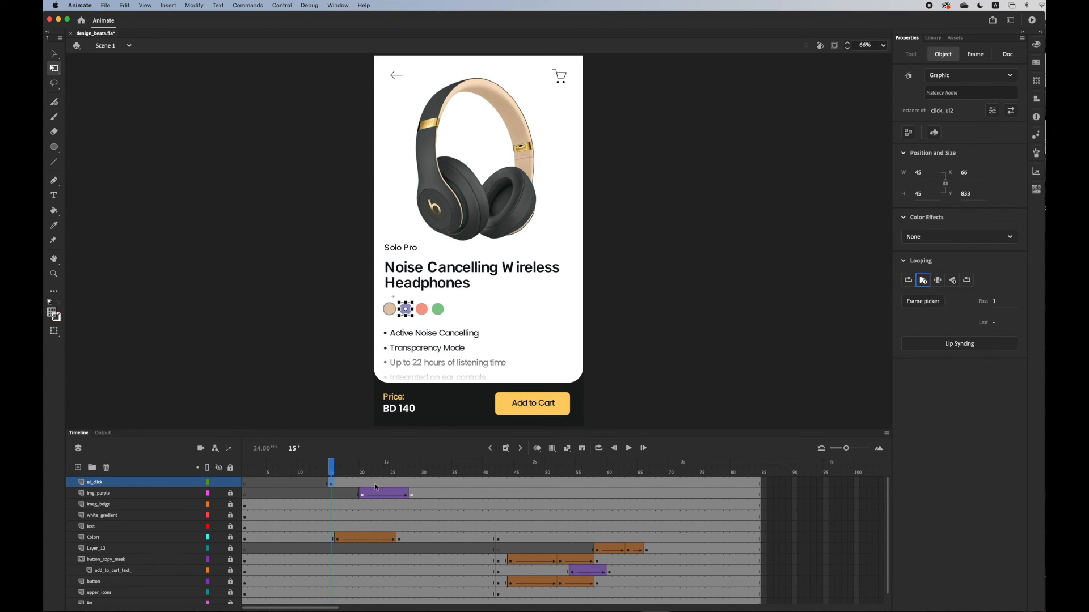
Add a keyframe at frame 43 on the ui_click layer
left_click_drag(332, 471, 505, 491)
left_click(505, 483)
left_click(505, 448)
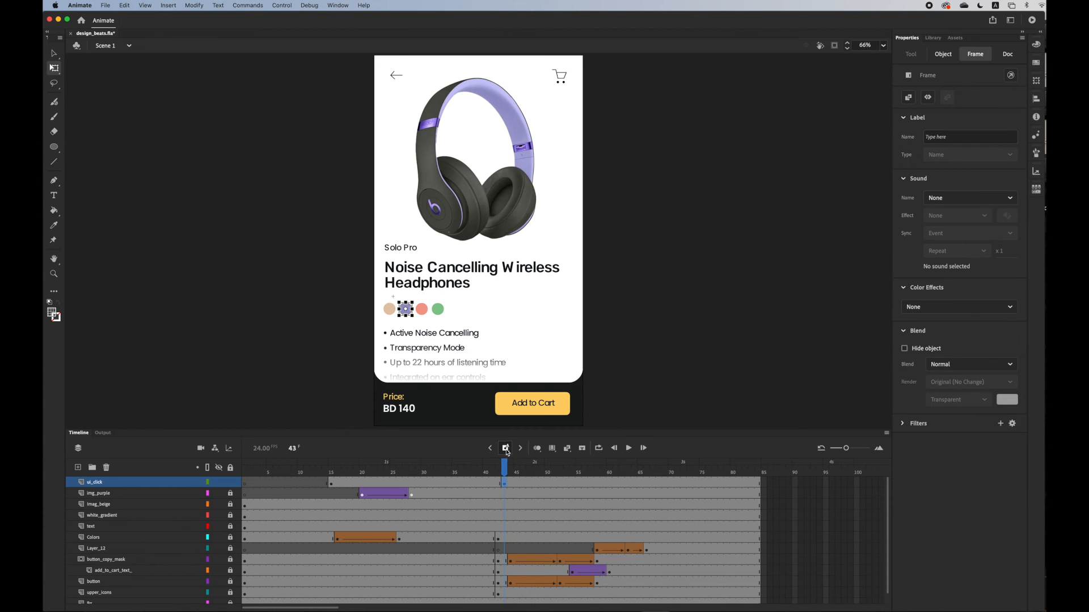
Place a click_ui2 instance from the library over the Add to Cart button at frame 43
left_click(933, 37)
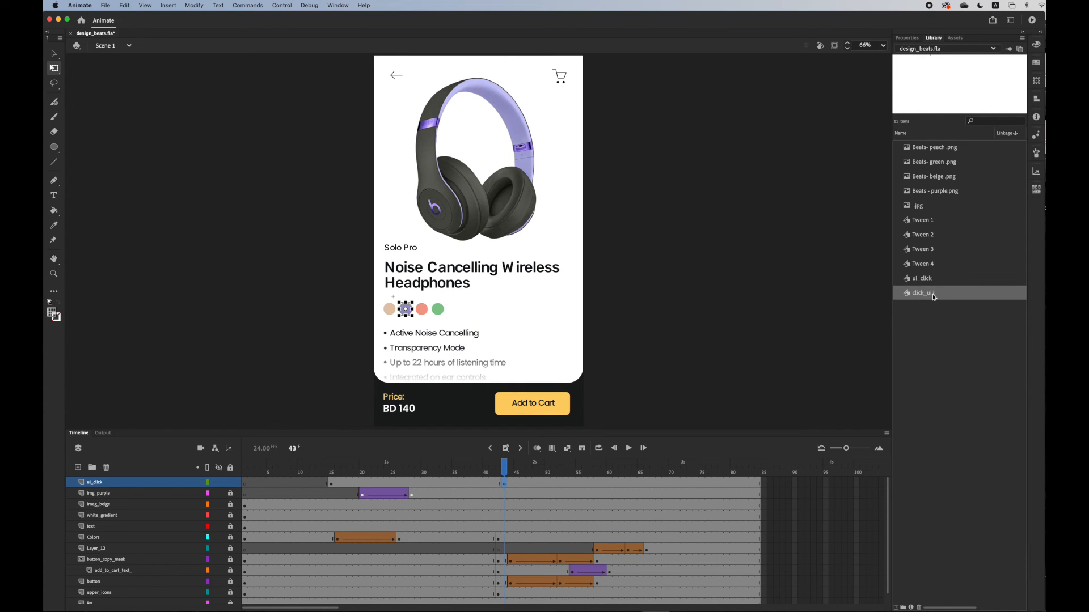
left_click_drag(930, 298, 534, 404)
mouse_move(505, 465)
left_mouse_down()
mouse_move(628, 472)
mouse_move(505, 480)
left_mouse_up()
left_click(537, 408)
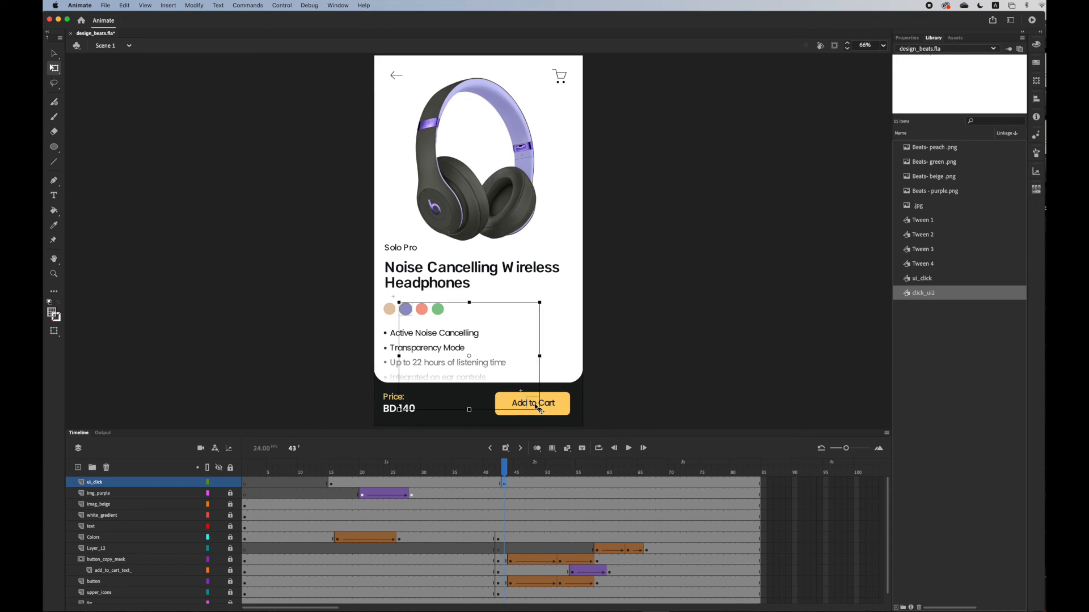
Set the looping of the click_ui2 instance over the Add to Cart button to play once, and scrub through the result
left_click_drag(669, 369, 470, 437)
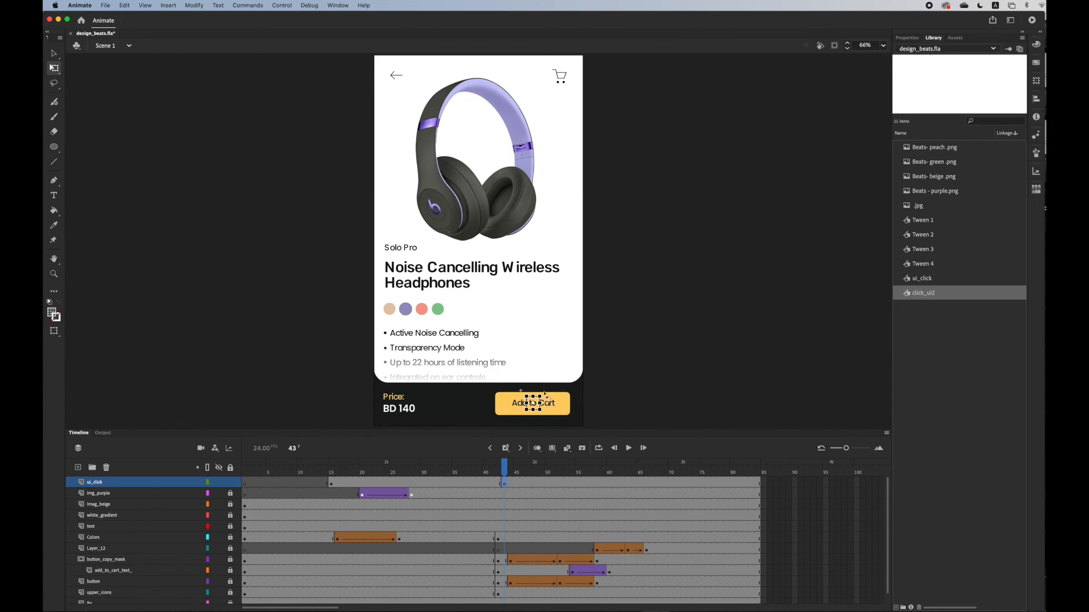
left_click(906, 38)
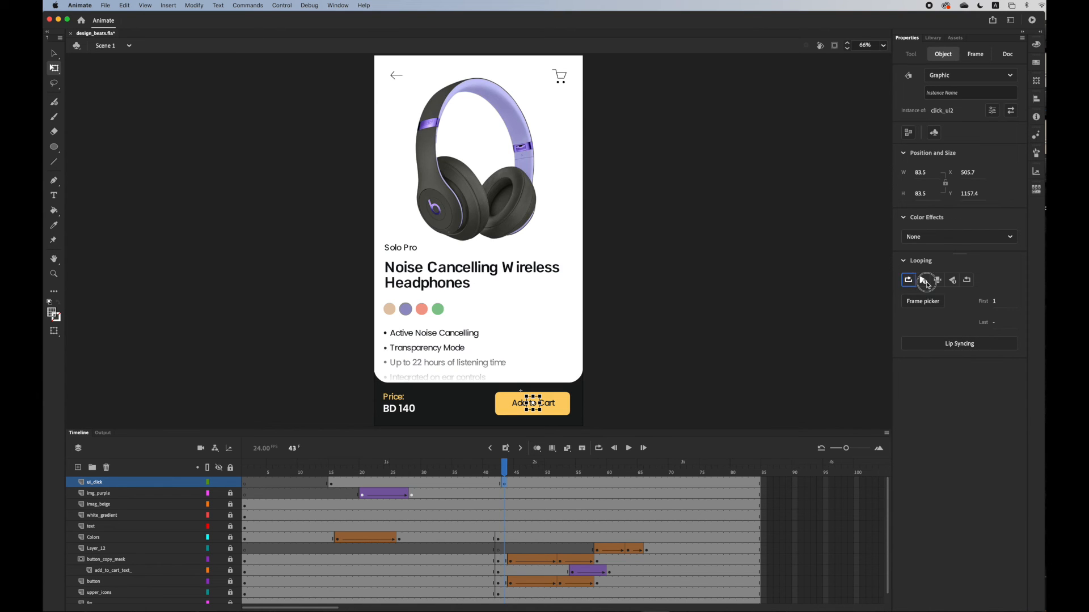
left_click(838, 339)
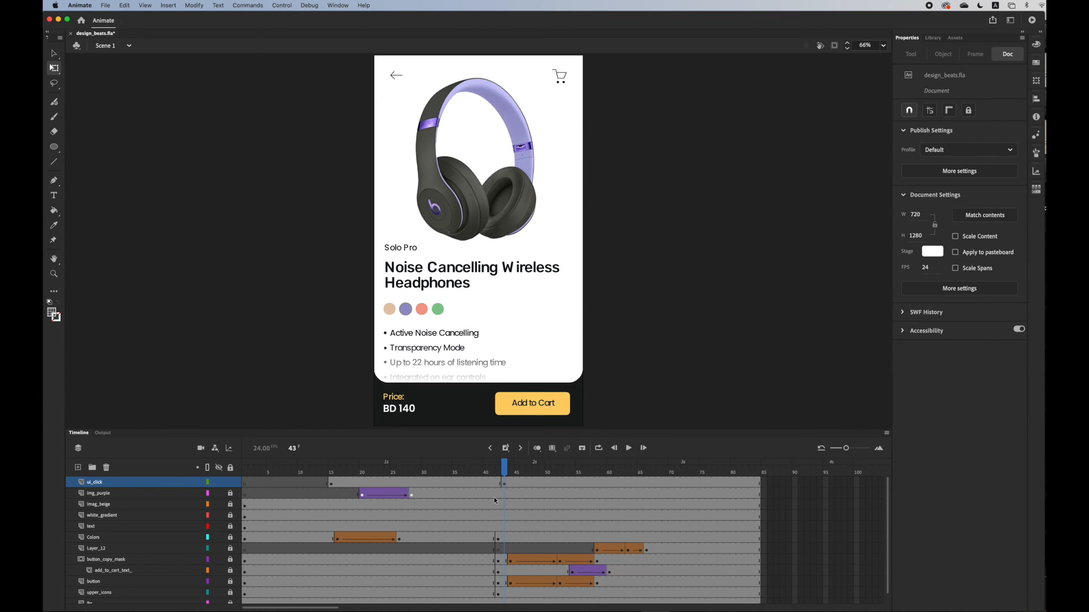
left_click_drag(506, 472, 747, 469)
Remove the surplus frames from frame 69 onward on all layers
left_click(782, 482)
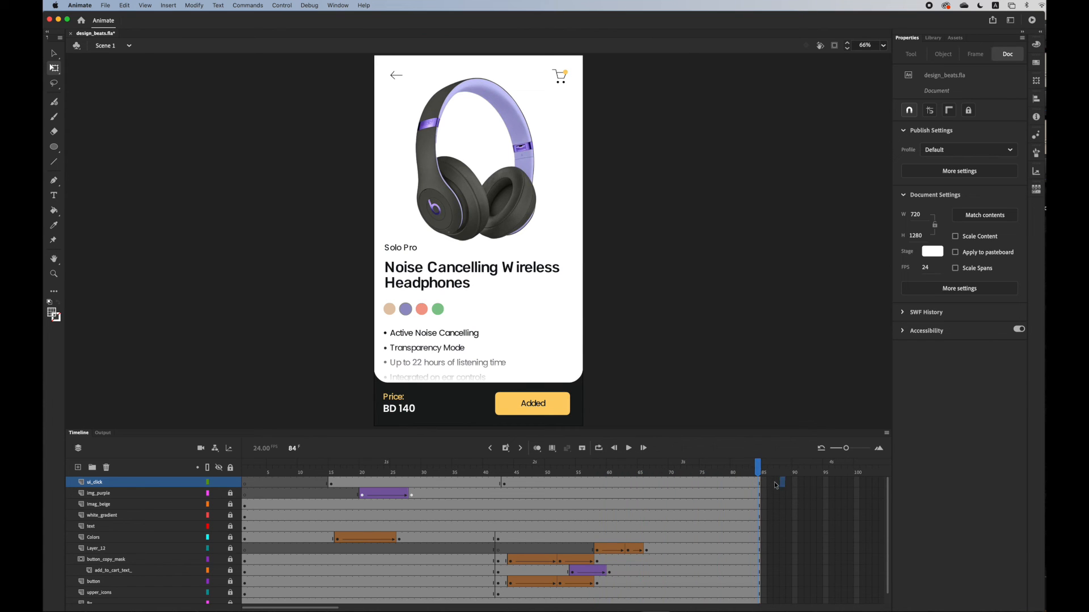
scroll(784, 505, "down", 1)
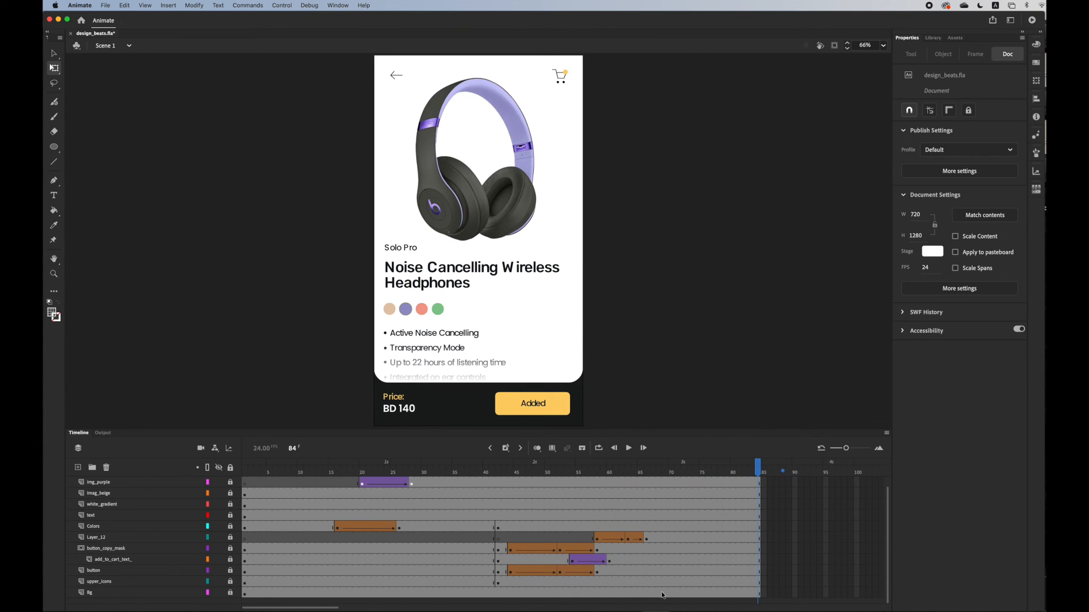
scroll(794, 502, "up", 1)
scroll(783, 495, "down", 1)
left_click(664, 595, "shift")
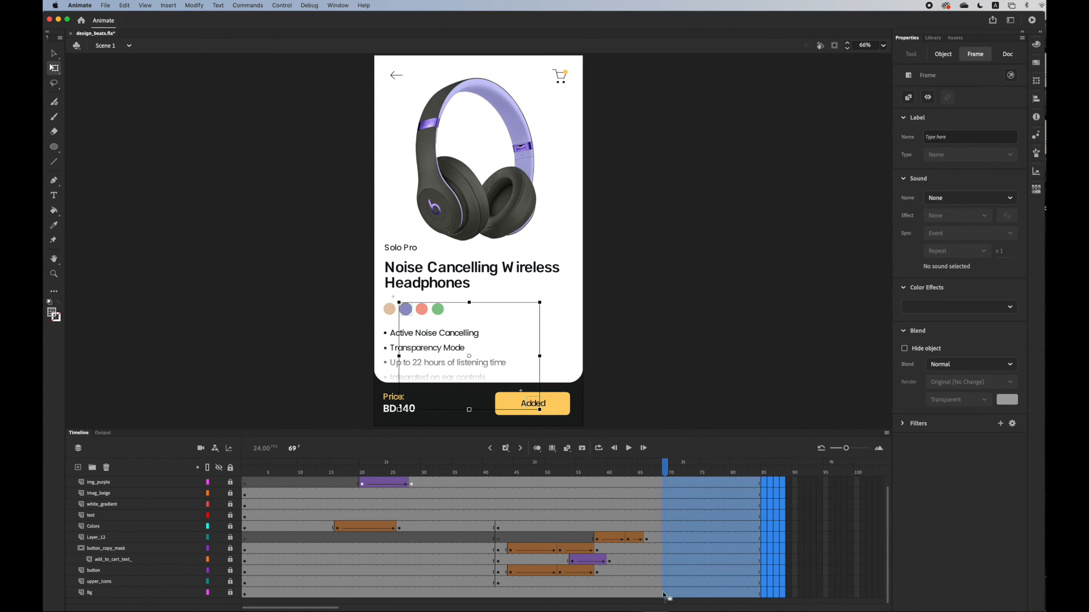
right_click(710, 515)
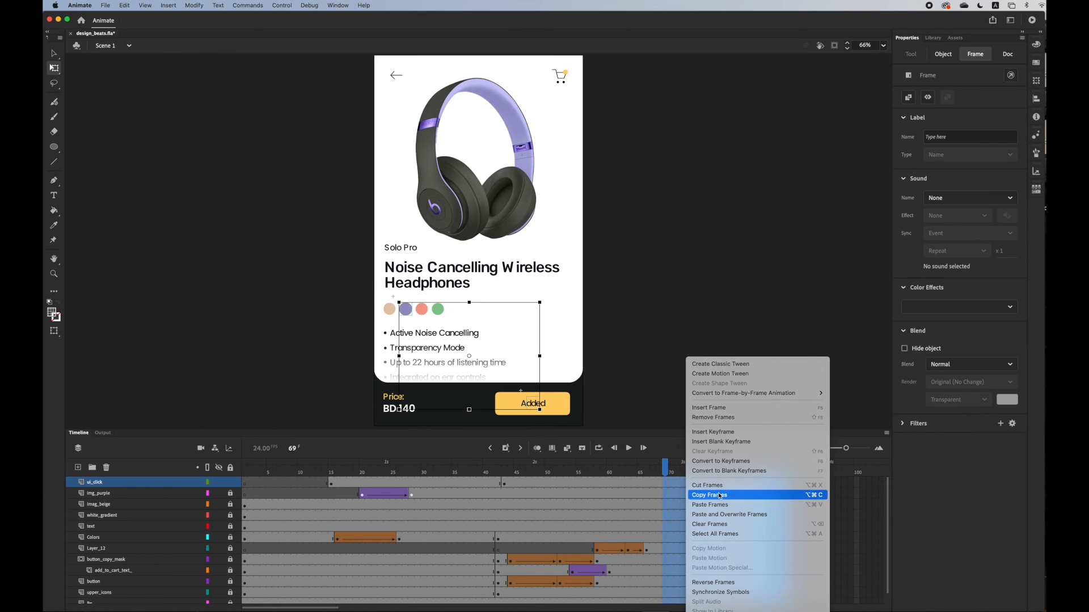
left_click(728, 418)
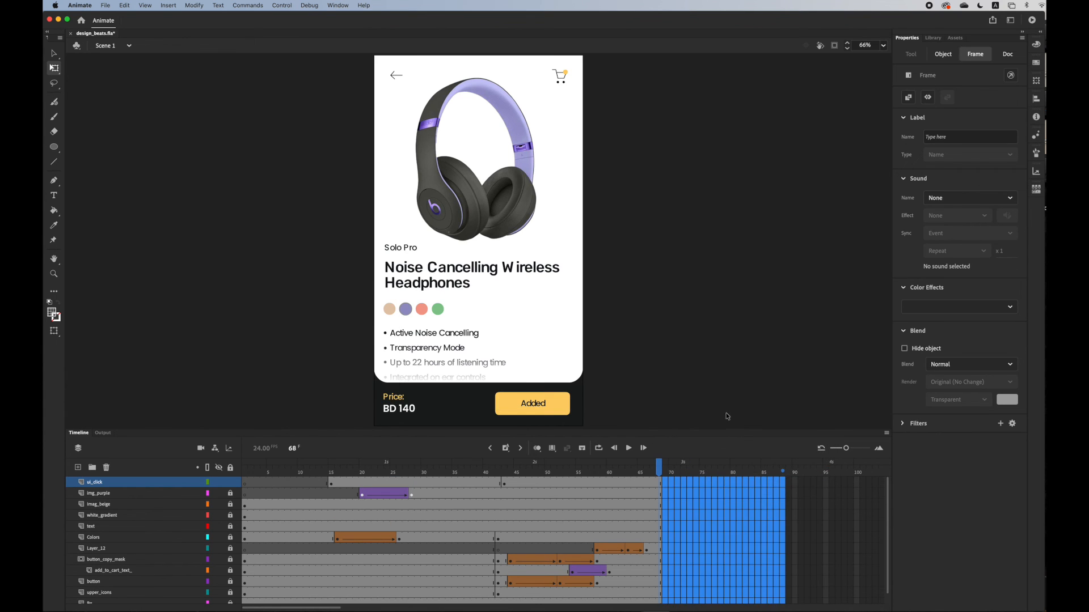
left_click(808, 528)
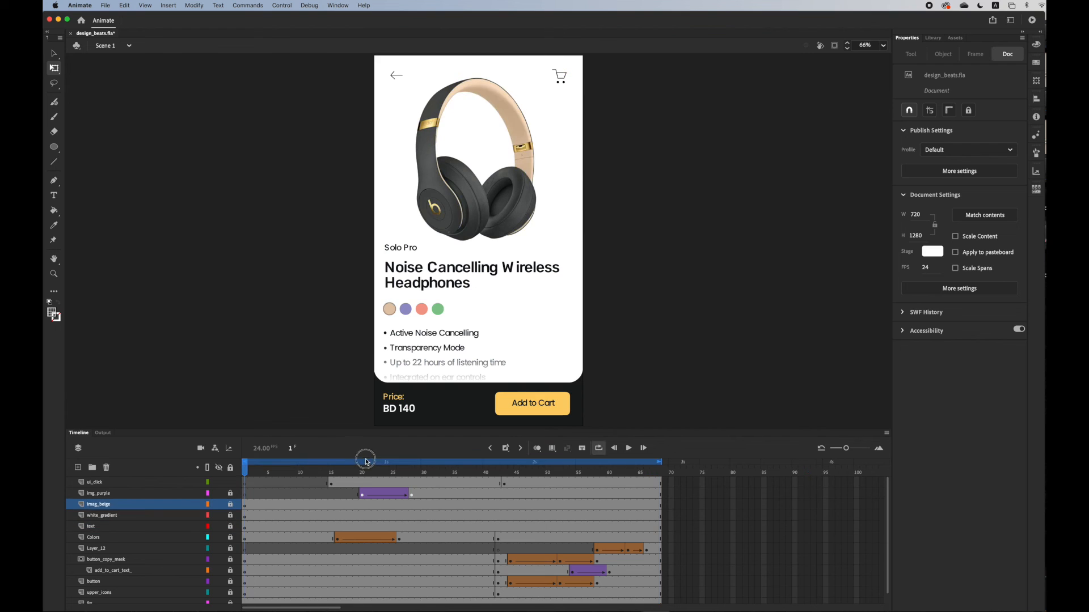
Add keyframes at frames 20 and 28 on the imag_beige layer, matching the start and end of the img_purple tween
left_click_drag(248, 462, 361, 498)
left_click(364, 506)
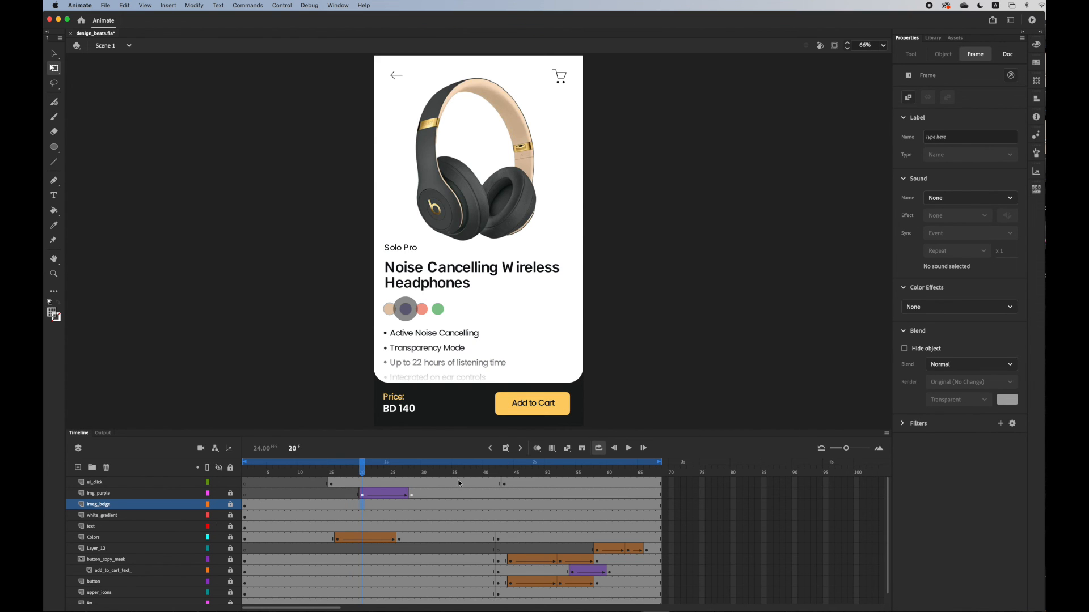
left_click_drag(363, 471, 412, 479)
left_click(409, 502)
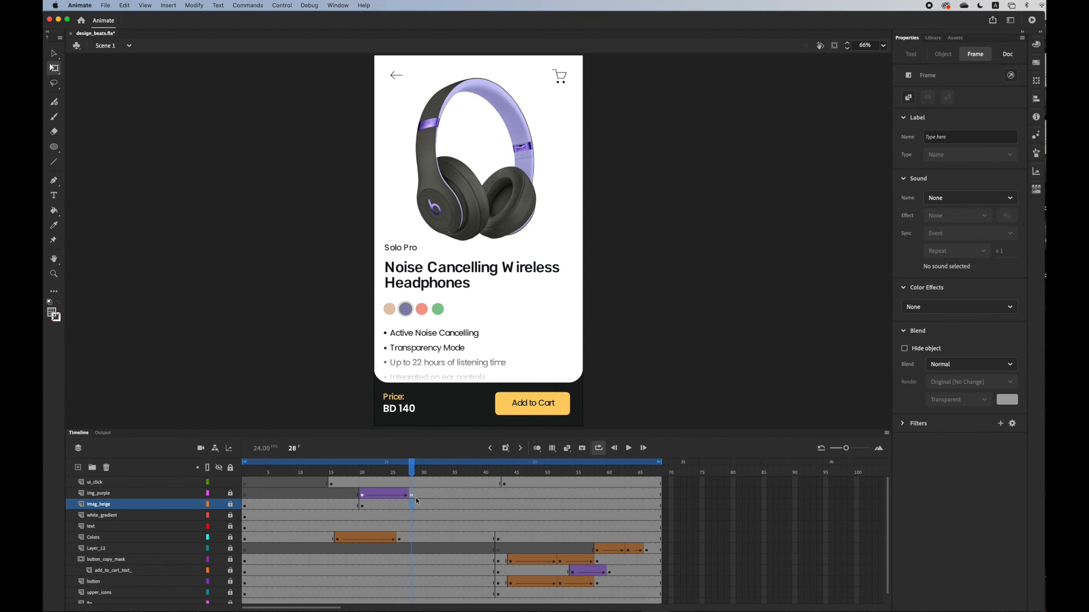
Add a keyframe at frame 17 on the imag_beige layer, ahead of the colour change
left_click(351, 476)
left_click_drag(351, 478, 383, 501)
left_click(363, 504)
left_click(338, 505)
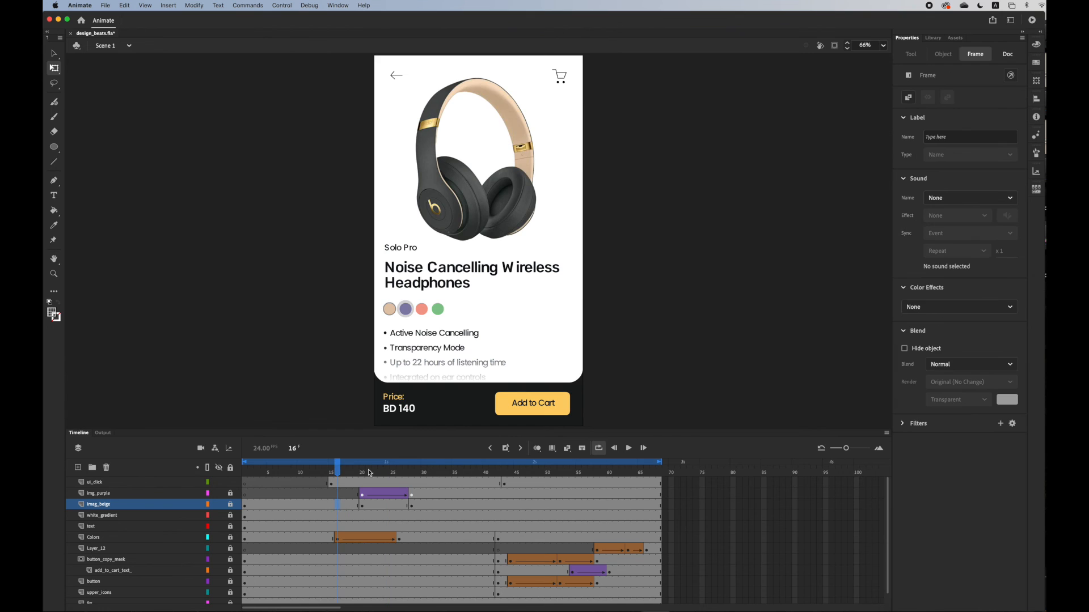
left_click(344, 473)
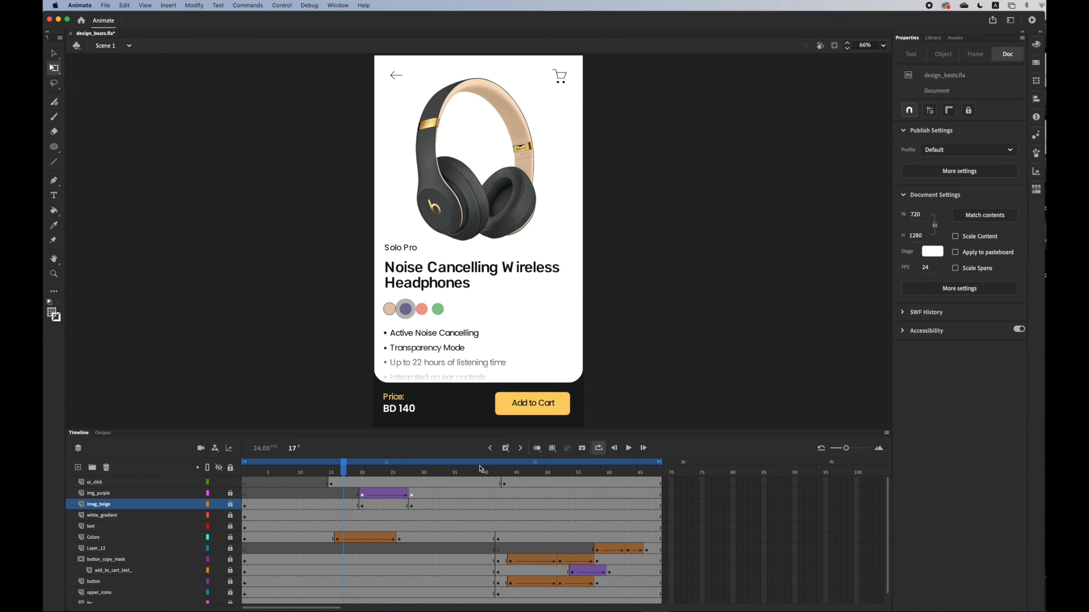
left_click(505, 451)
mouse_move(347, 482)
left_mouse_down()
mouse_move(368, 482)
mouse_move(349, 483)
left_mouse_up()
left_click(342, 504)
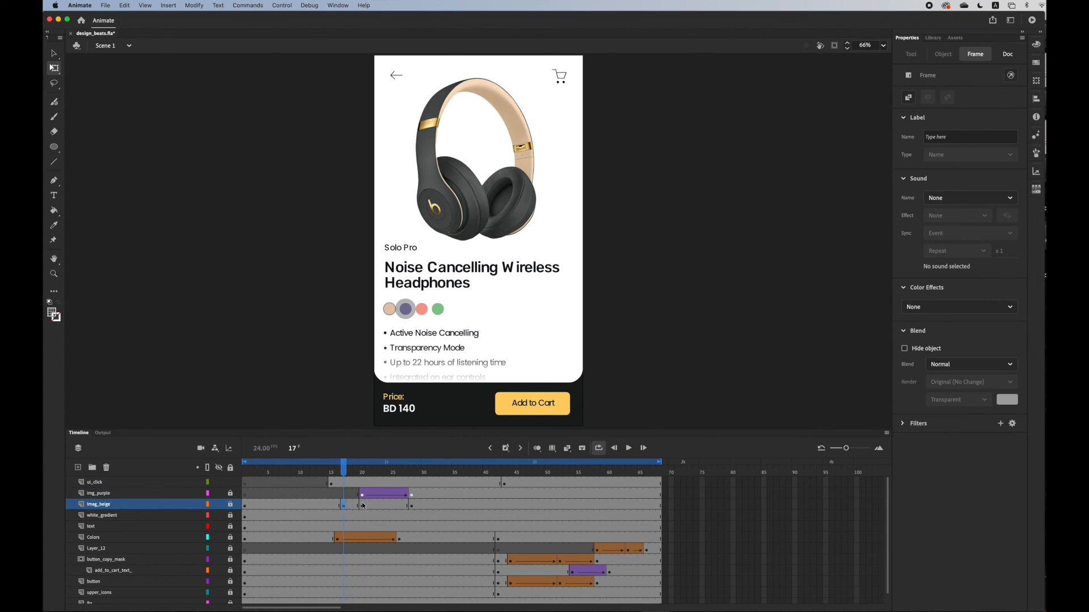
Unlock the imag_beige and img_purple layers and nudge both headphone images slightly upward at frame 20
left_click(363, 504)
left_click(364, 496)
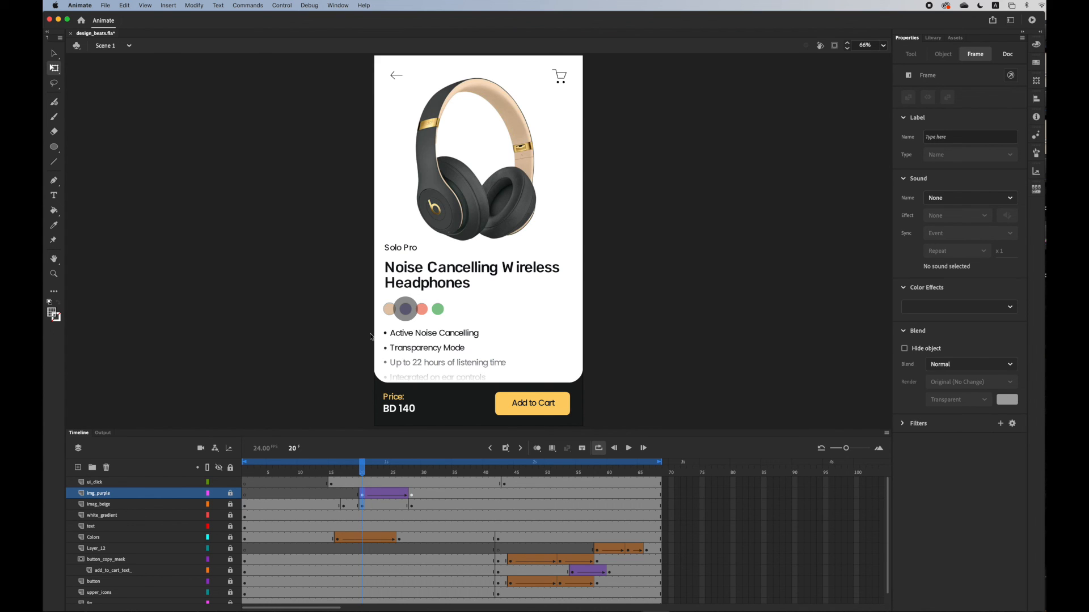
left_click(229, 504)
left_click(229, 494)
left_click(363, 506)
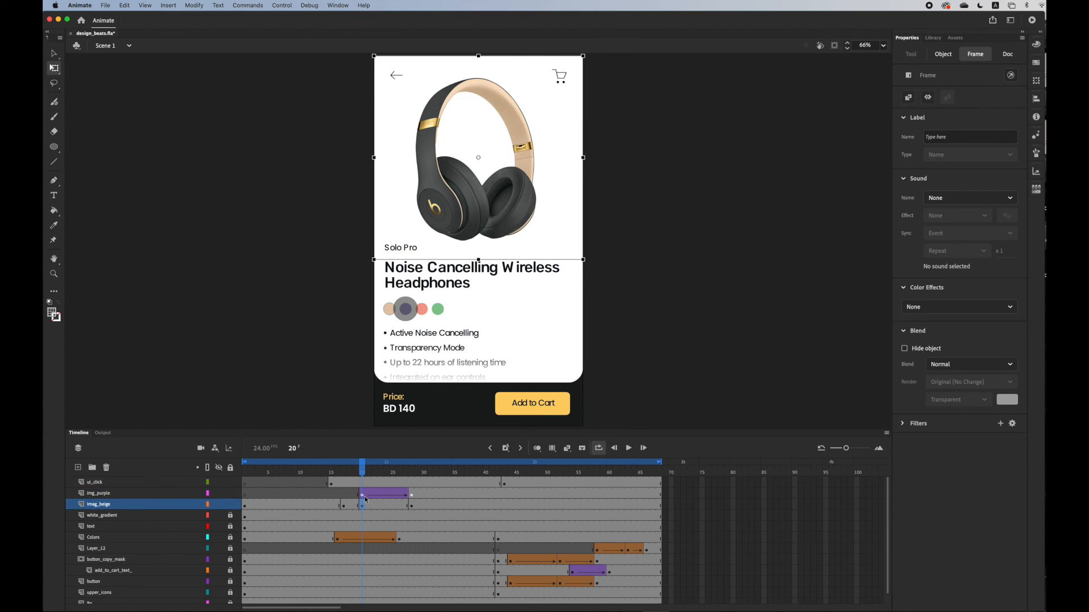
key("Up")
key("Up")
key("Up")
key("Up")
key("Up")
key("Up")
key("Down")
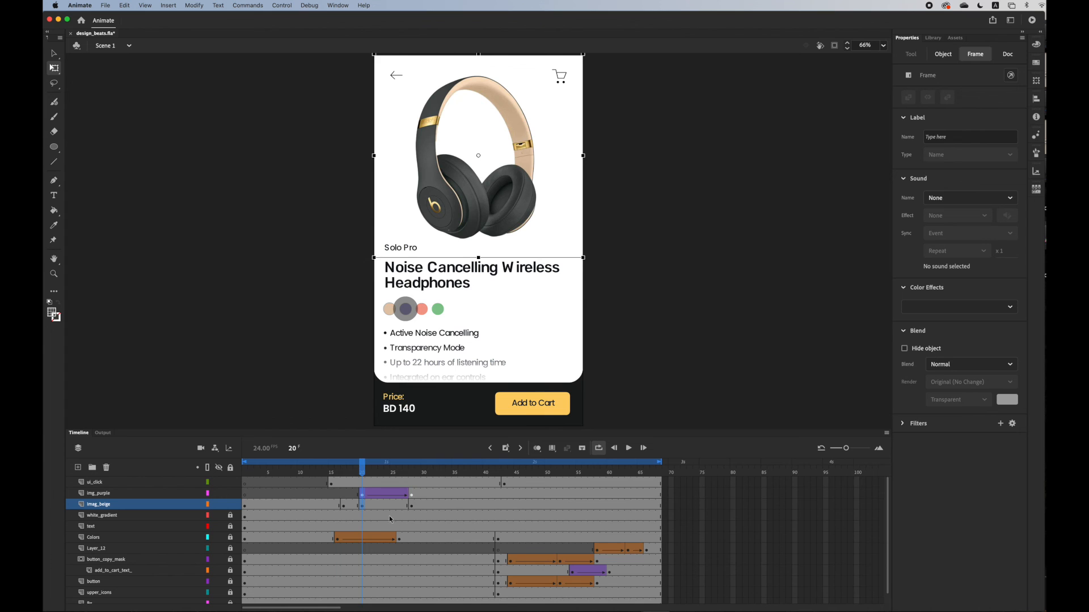
Create classic tweens on the imag_beige layer between the keyframes at frames 17, 20 and 28
left_click(351, 505)
right_click(351, 506)
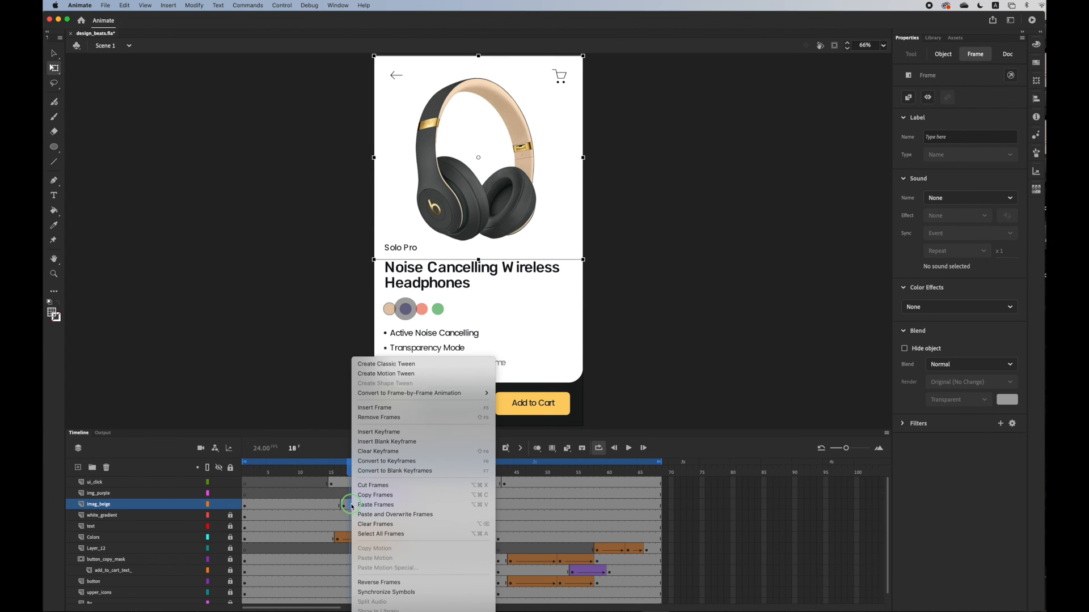
left_click(407, 366)
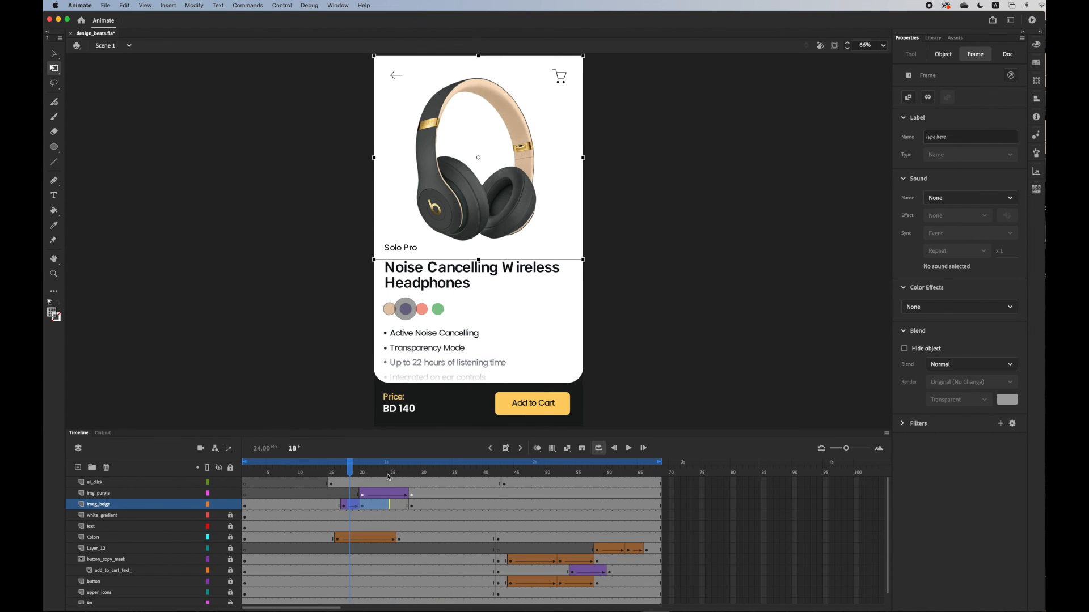
Apply a Quad Ease-In-Out effect to the imag_beige tween from frame 20 to 28 and preview the headphone movement
left_click(390, 498)
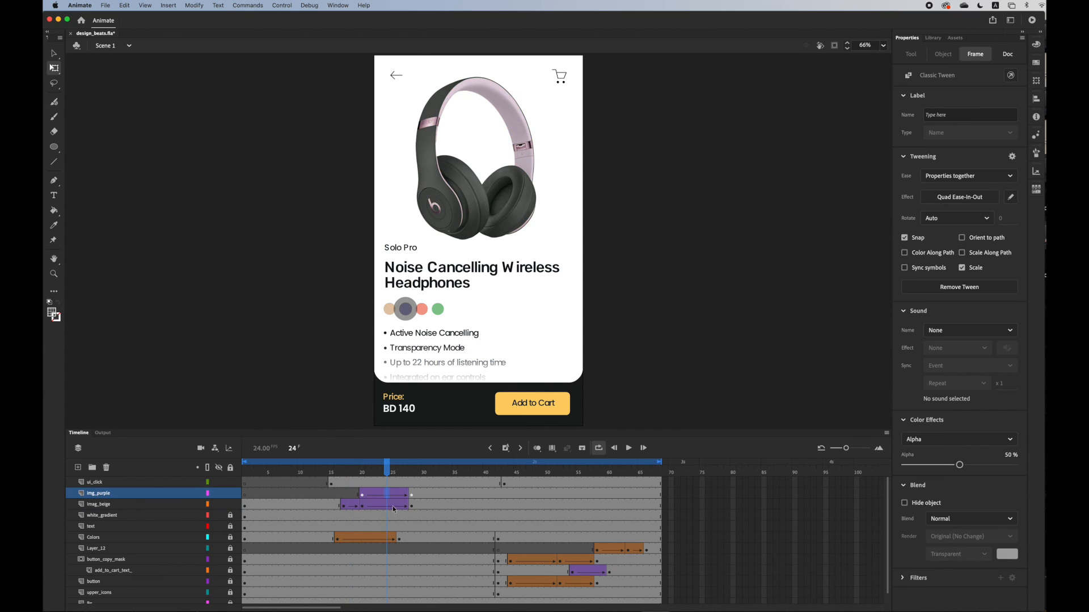
left_click(391, 508)
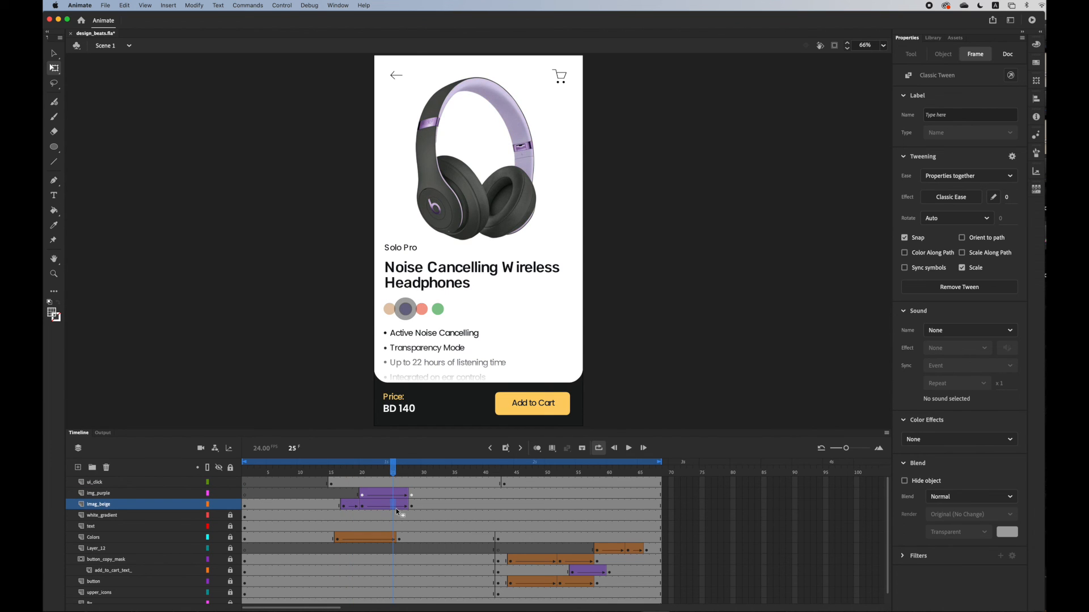
left_click(951, 200)
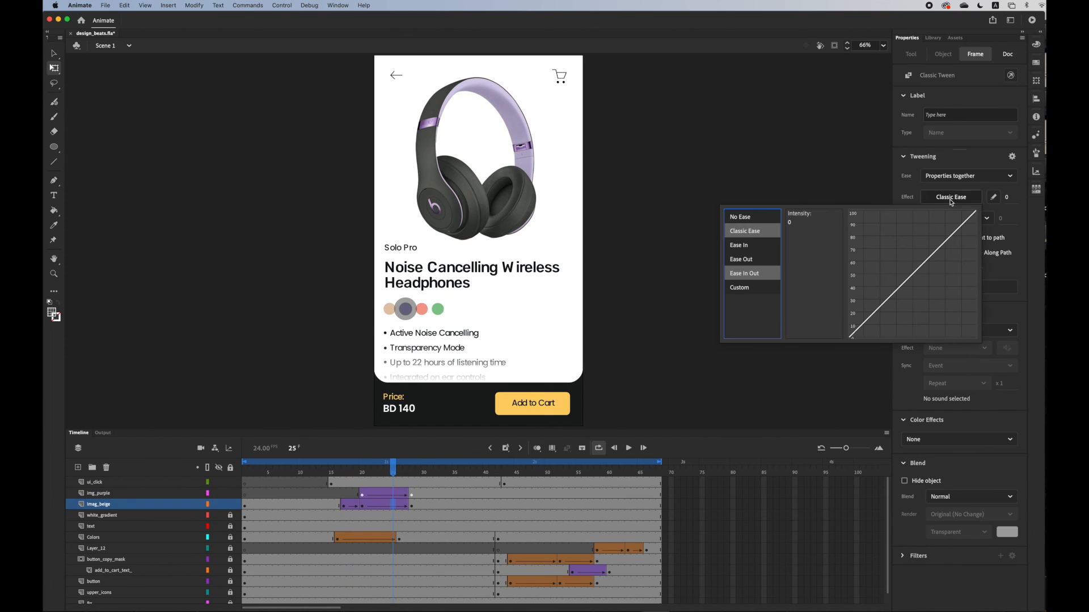
left_click(752, 274)
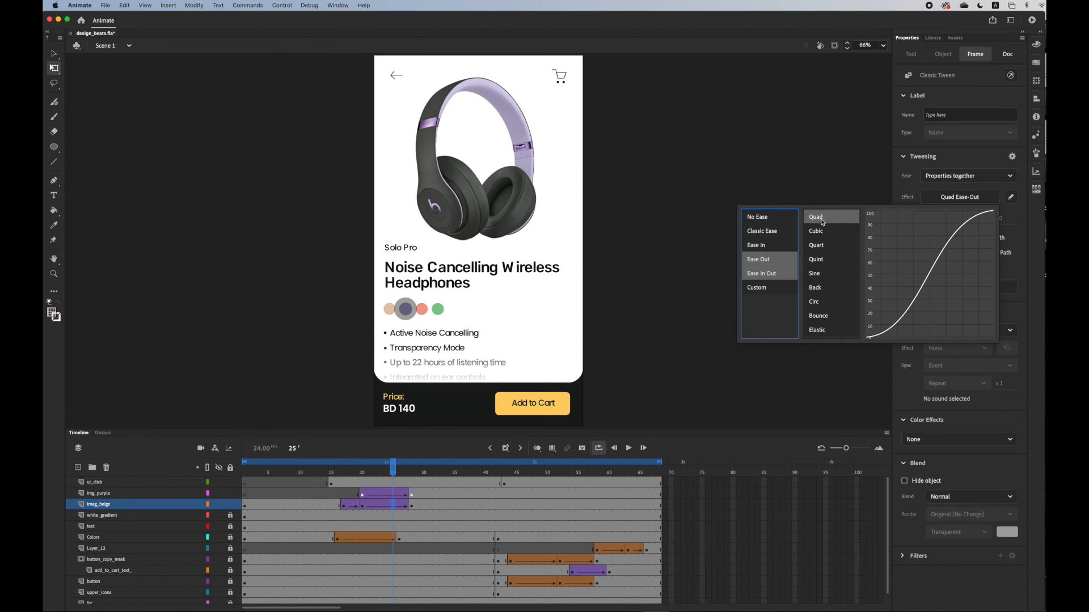
double_click(821, 220)
left_click_drag(391, 480, 323, 483)
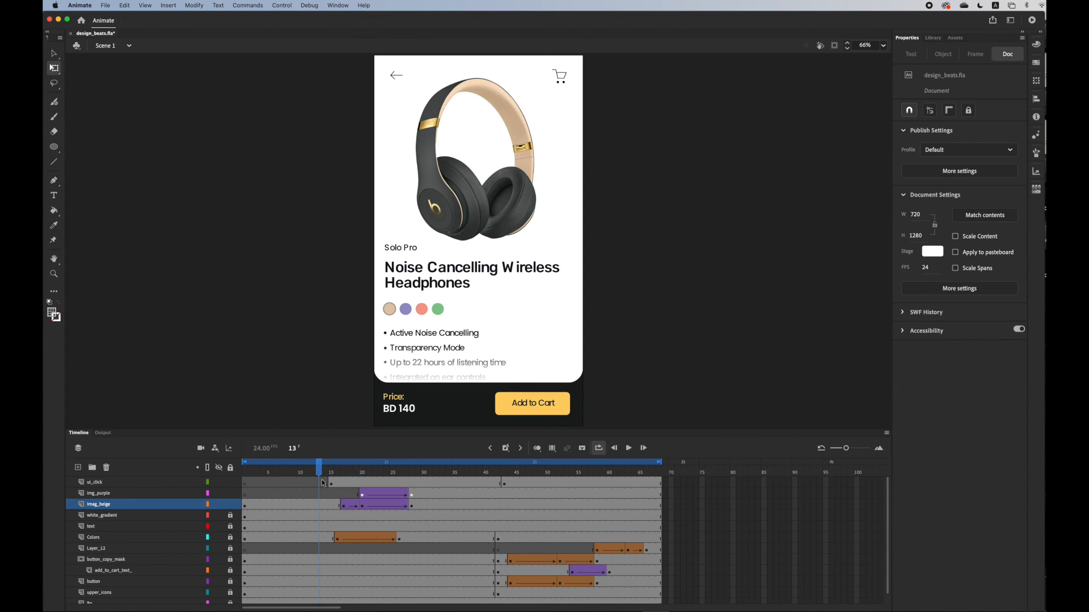
key("Return")
key("Return")
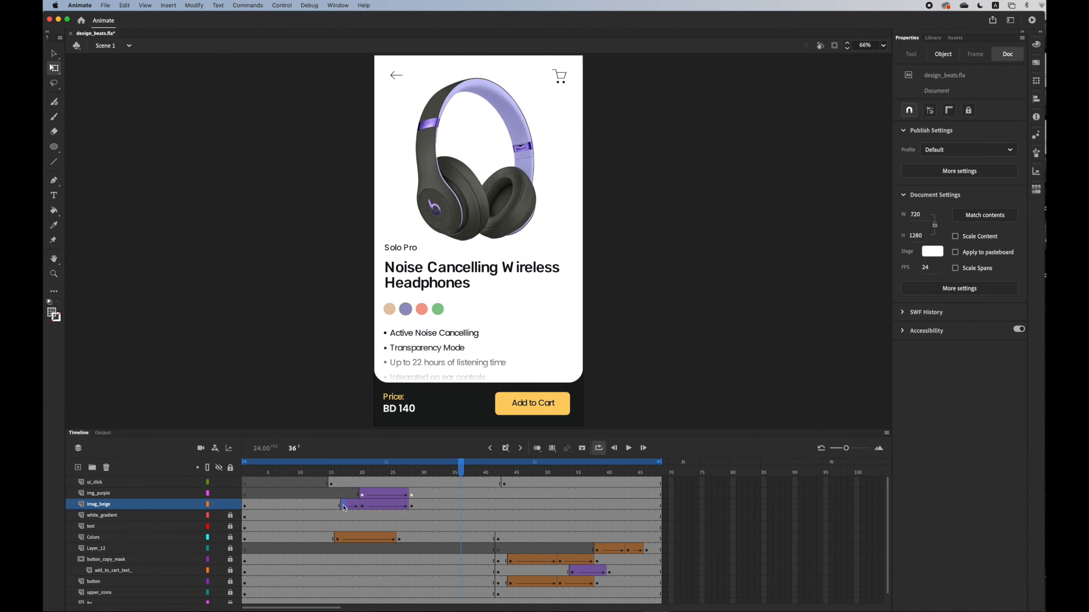
Move the starting keyframe of the imag_beige tween to frame 16 and play back the animation
left_click(344, 507)
left_click(338, 473)
left_click_drag(338, 471, 436, 471)
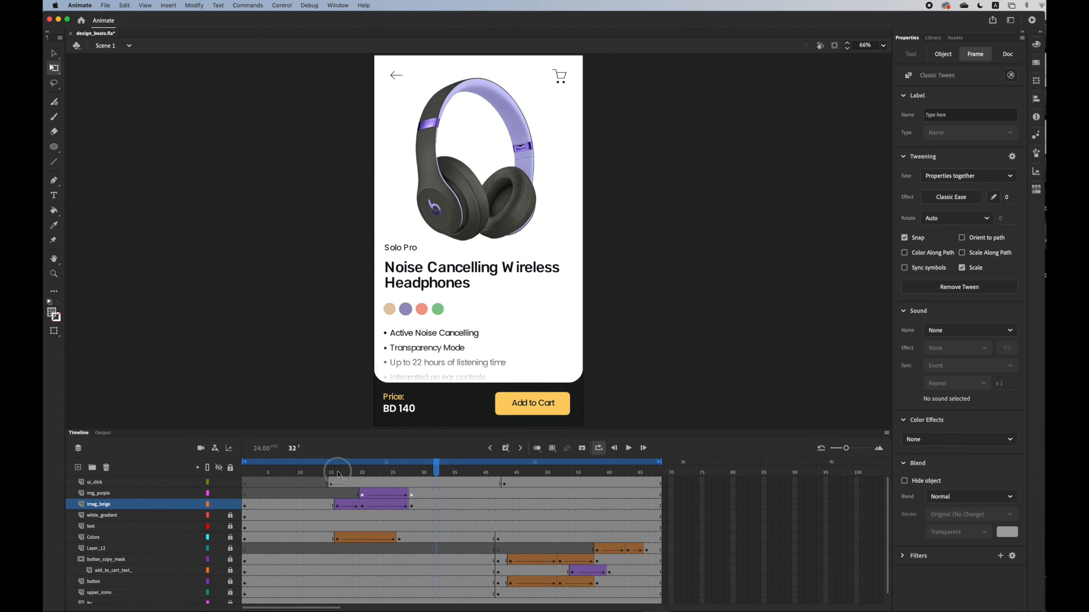
key("Return")
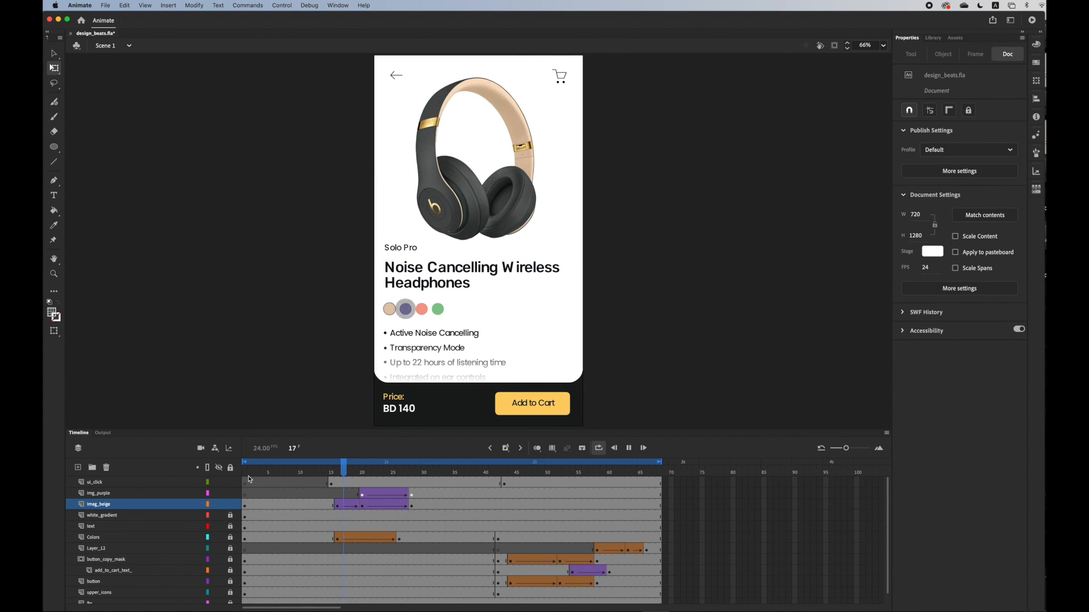
key("Return")
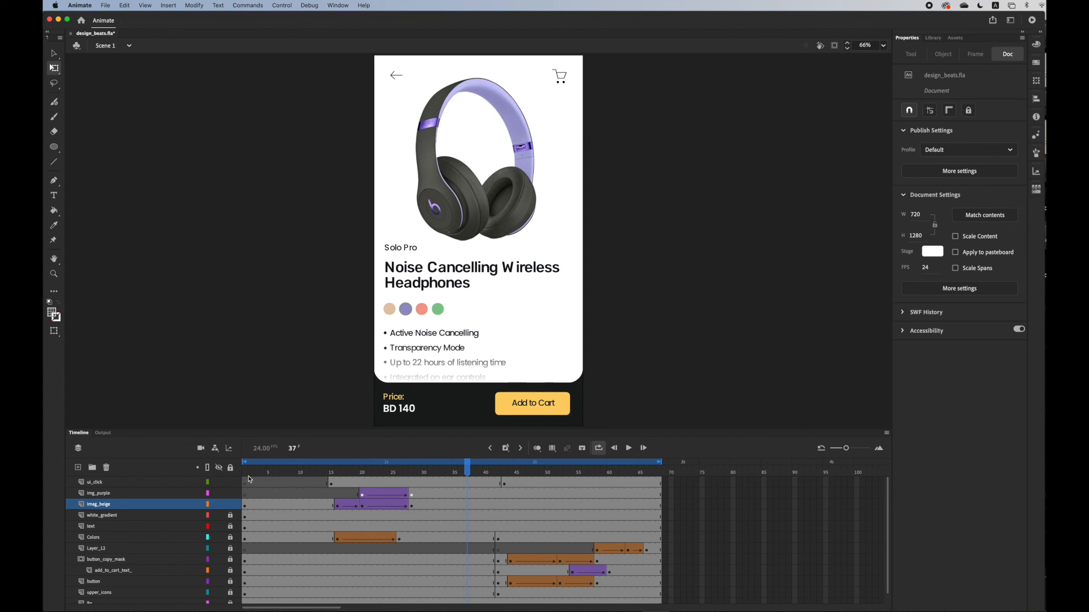
key("Return")
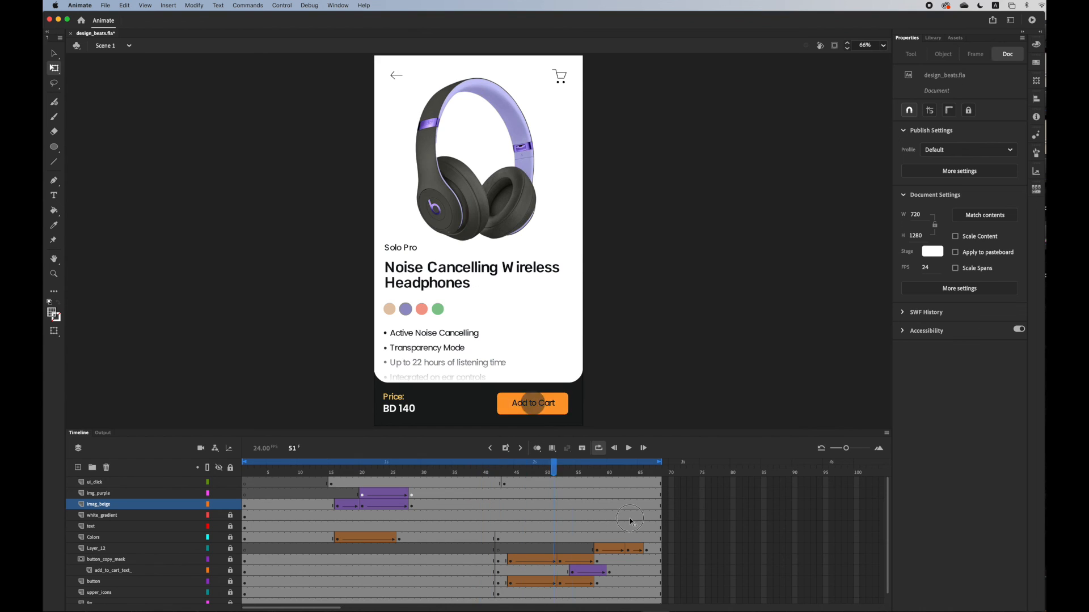
left_click(425, 556)
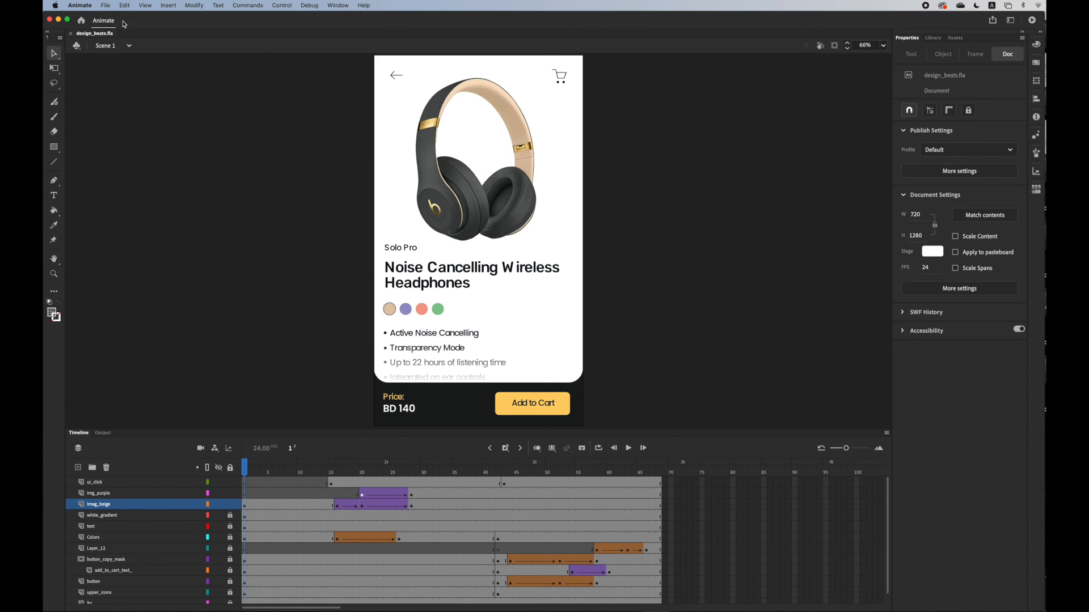
Save the document as design_beats.fla in the Beats folder, in Animate Document format
left_click(106, 6)
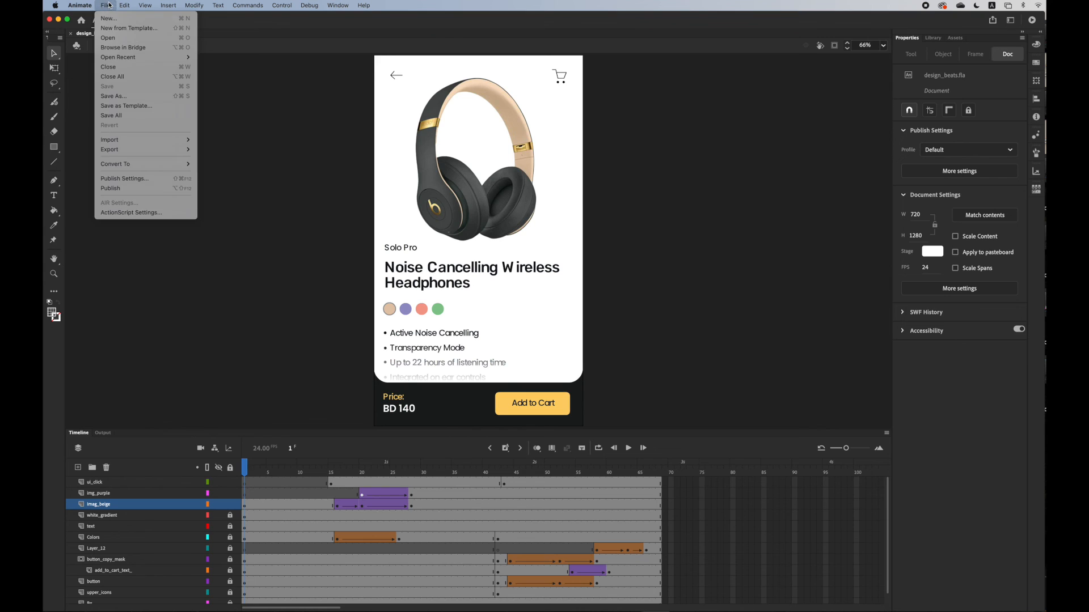
left_click(137, 97)
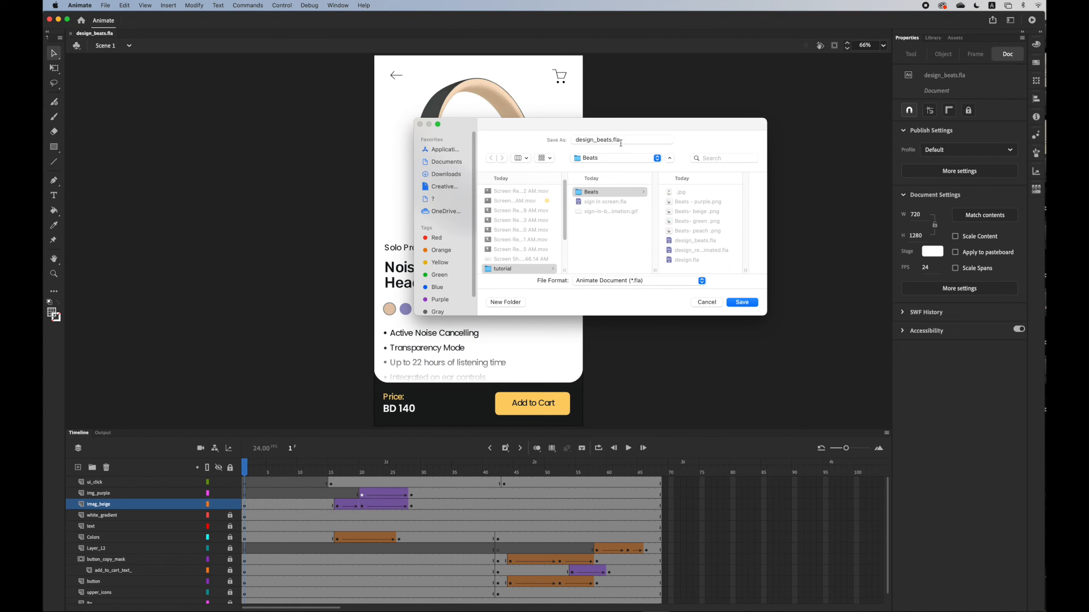
left_click(742, 302)
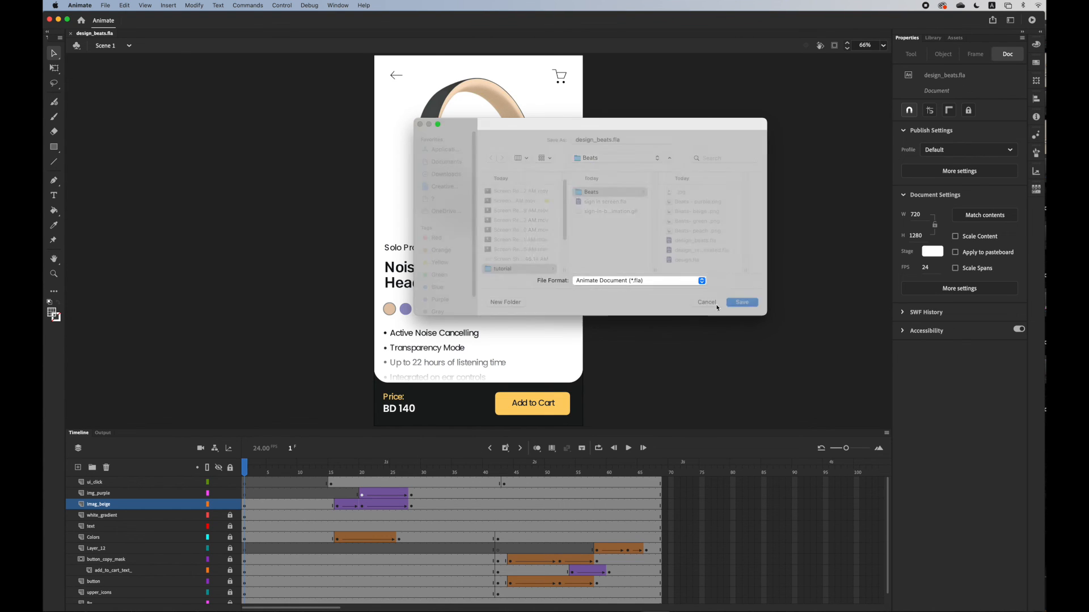
left_click(609, 261)
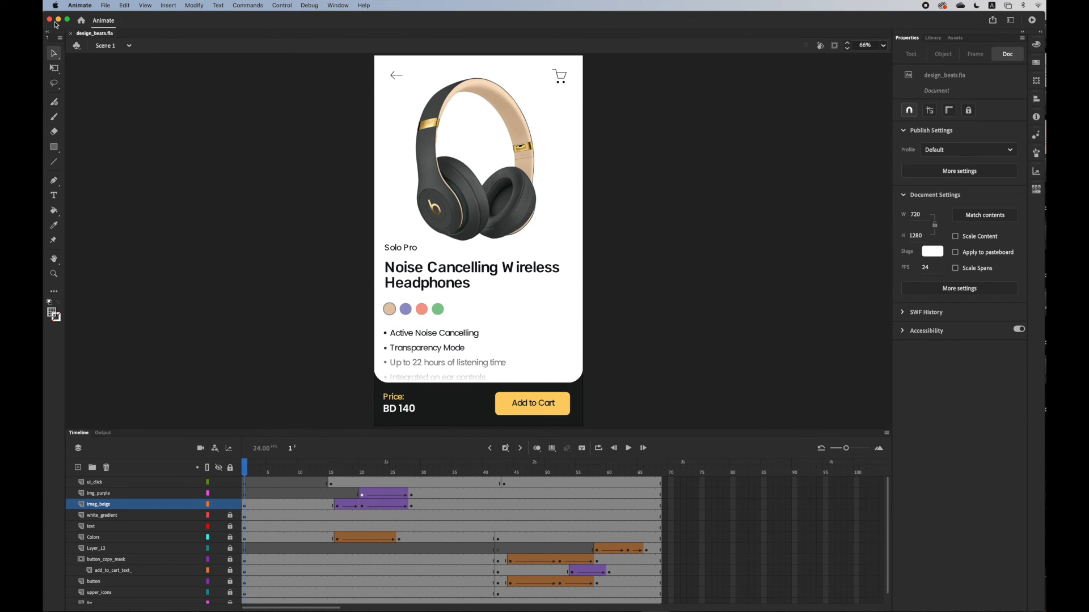
Export the animation to the Desktop as an SWF Movie named design_beats.swf
left_click(107, 7)
mouse_move(131, 150)
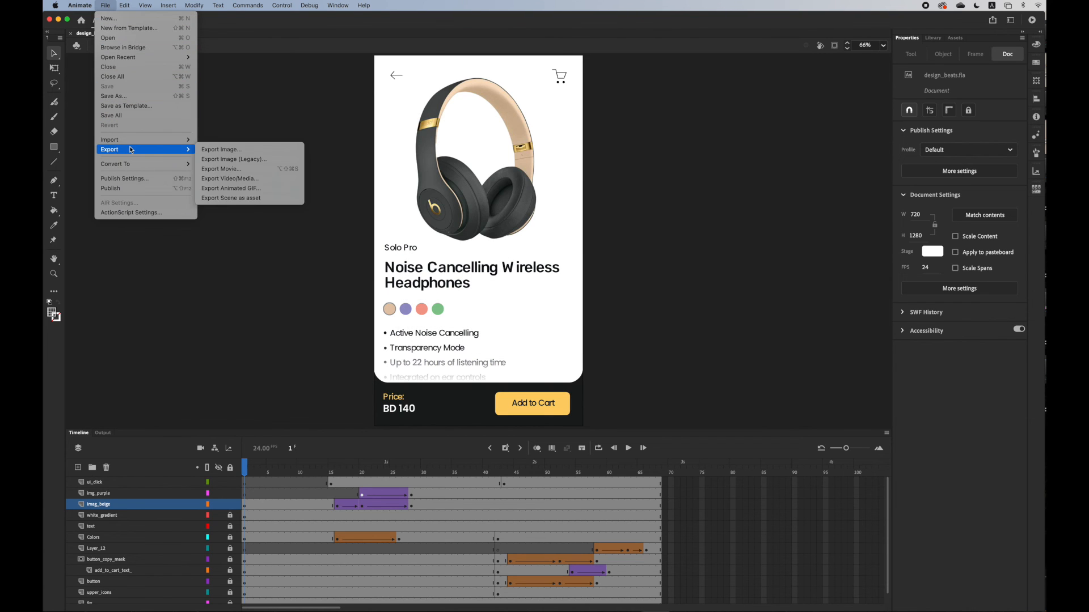
left_click(244, 169)
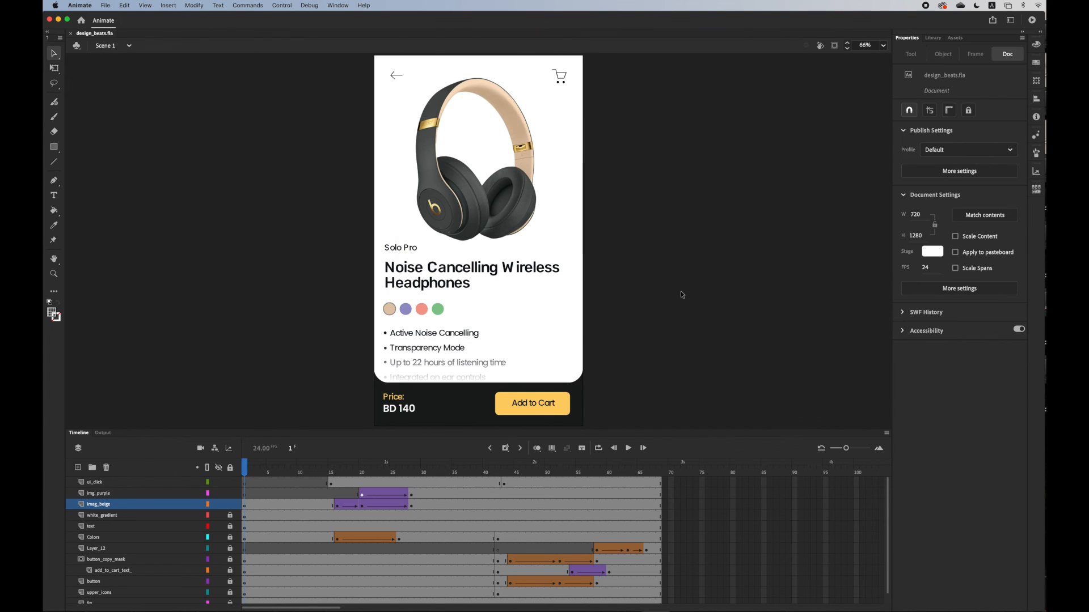
left_click(639, 282)
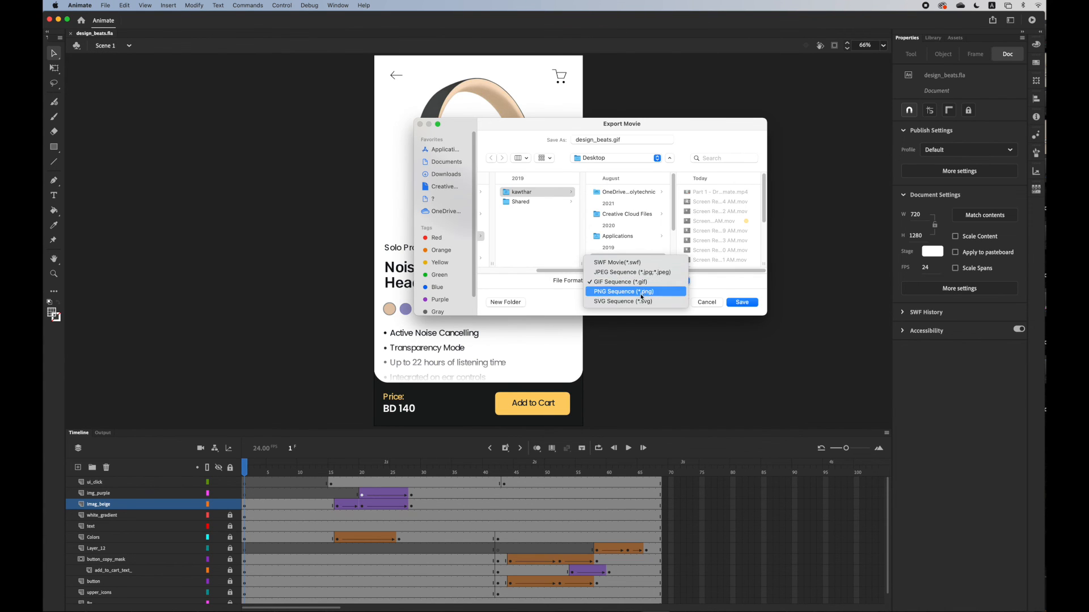
left_click(621, 262)
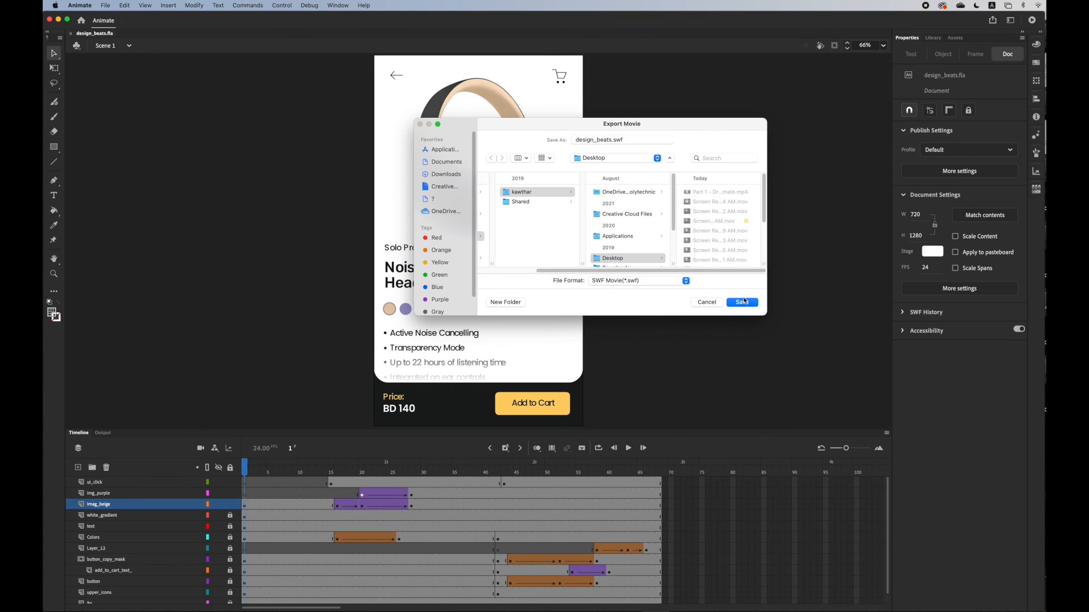